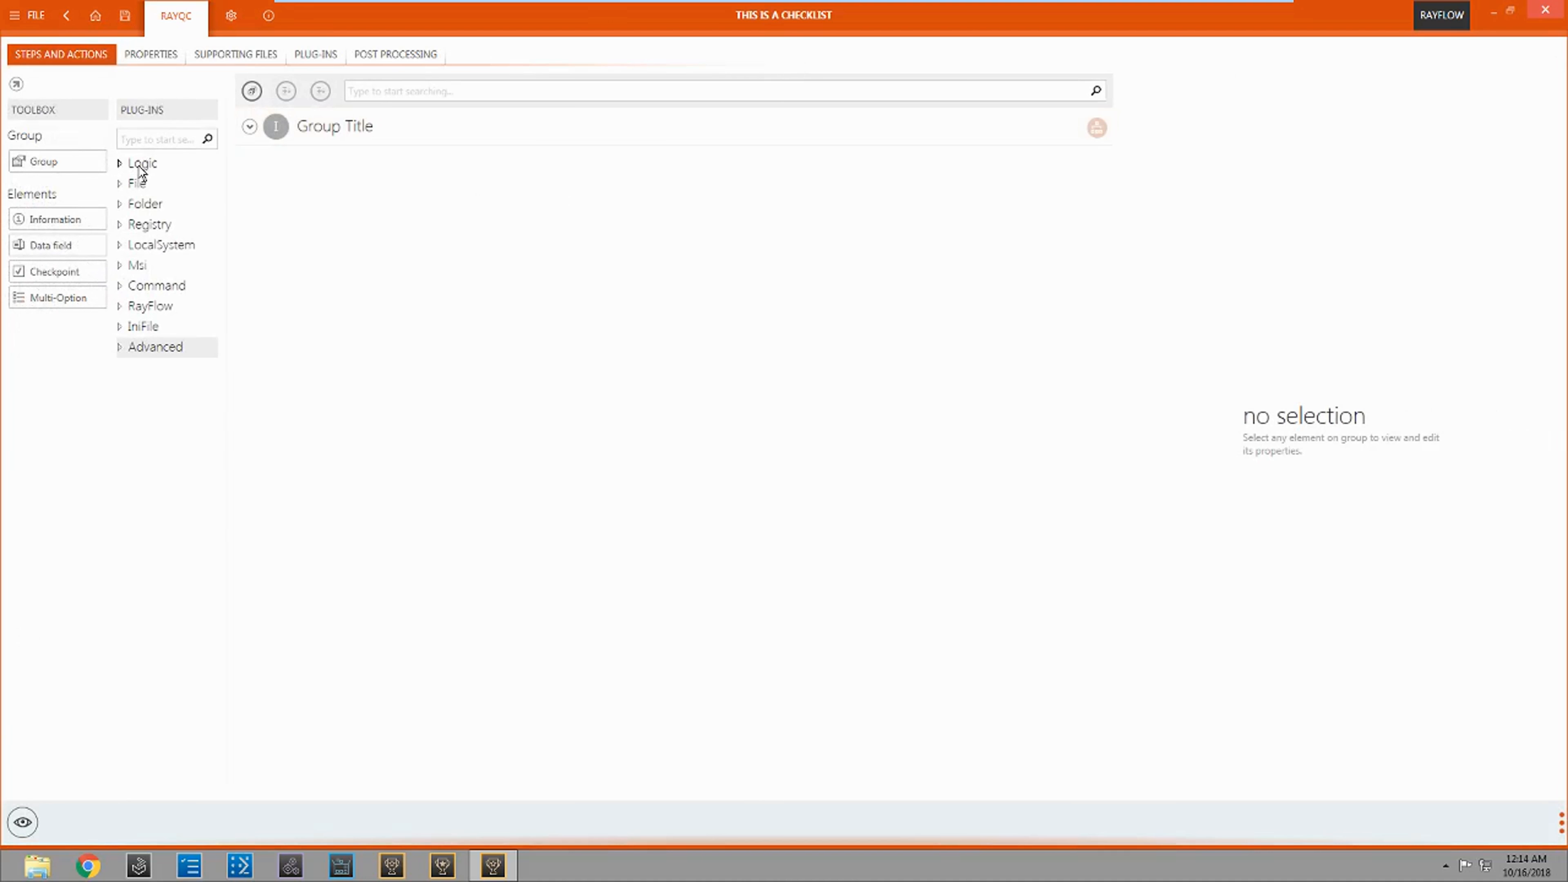
# Step: Examine the Logic and File plug-in categories and the checklist's properties, supporting files, plug-ins and post-processing settings
pyautogui.click(138, 165)
pyautogui.click(137, 165)
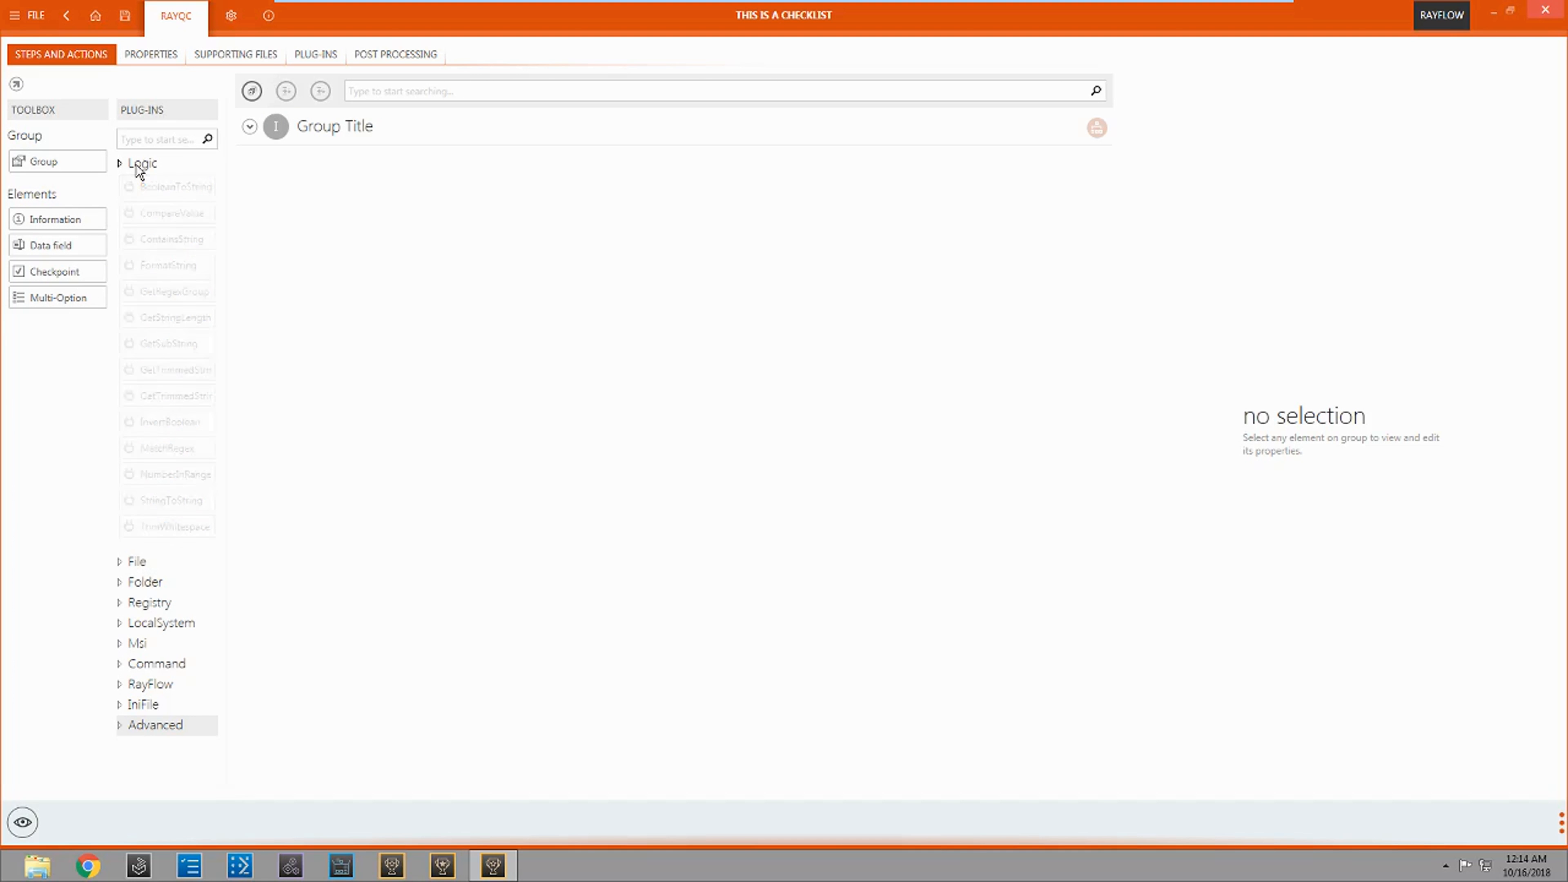
pyautogui.click(135, 180)
pyautogui.click(135, 180)
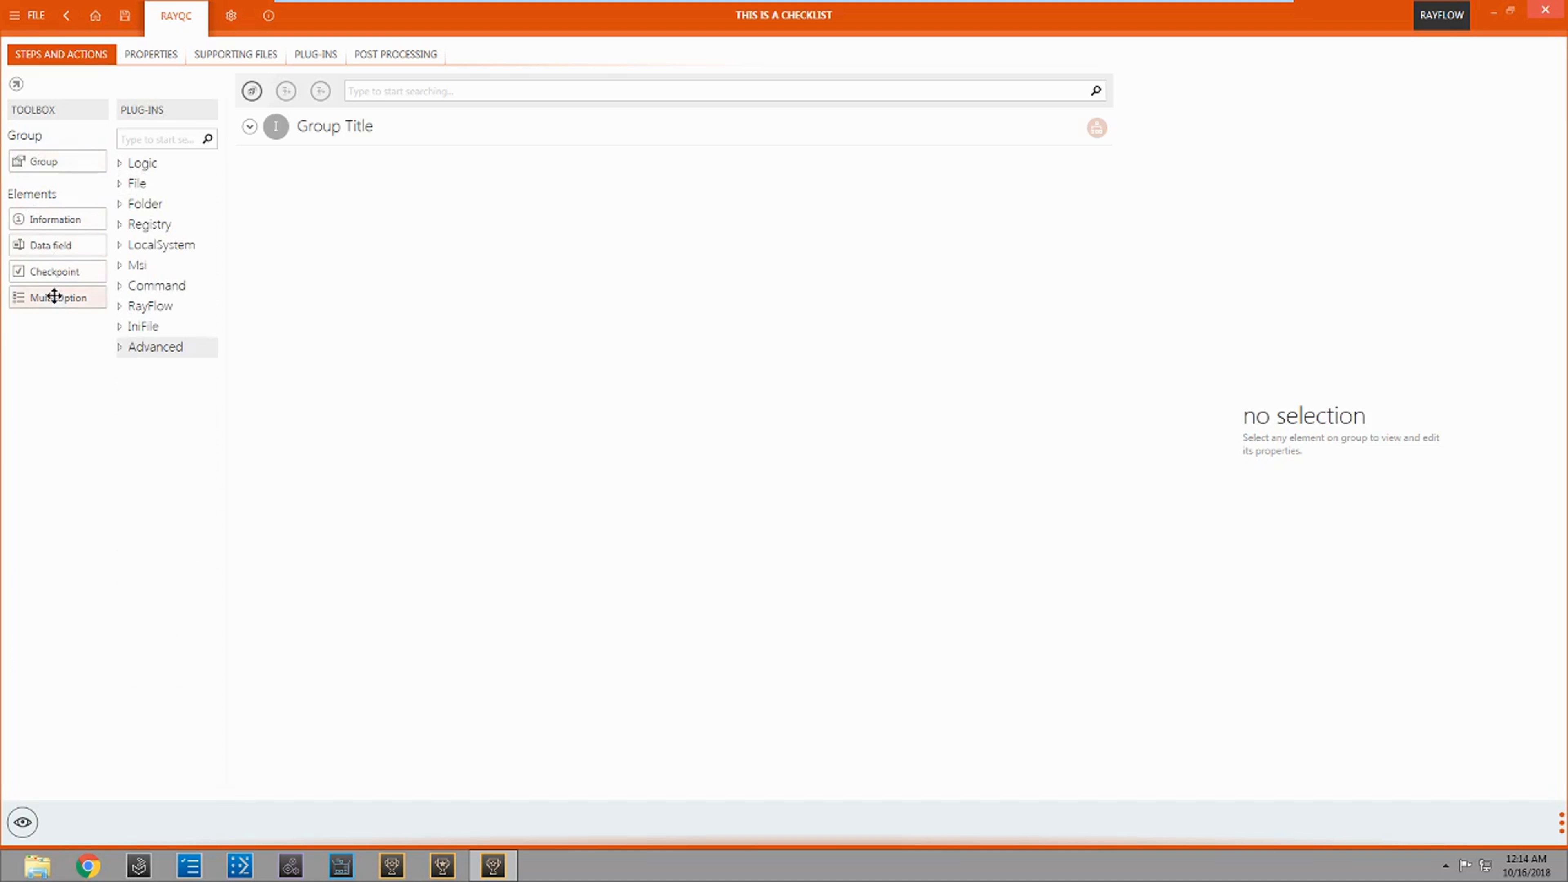
pyautogui.click(144, 52)
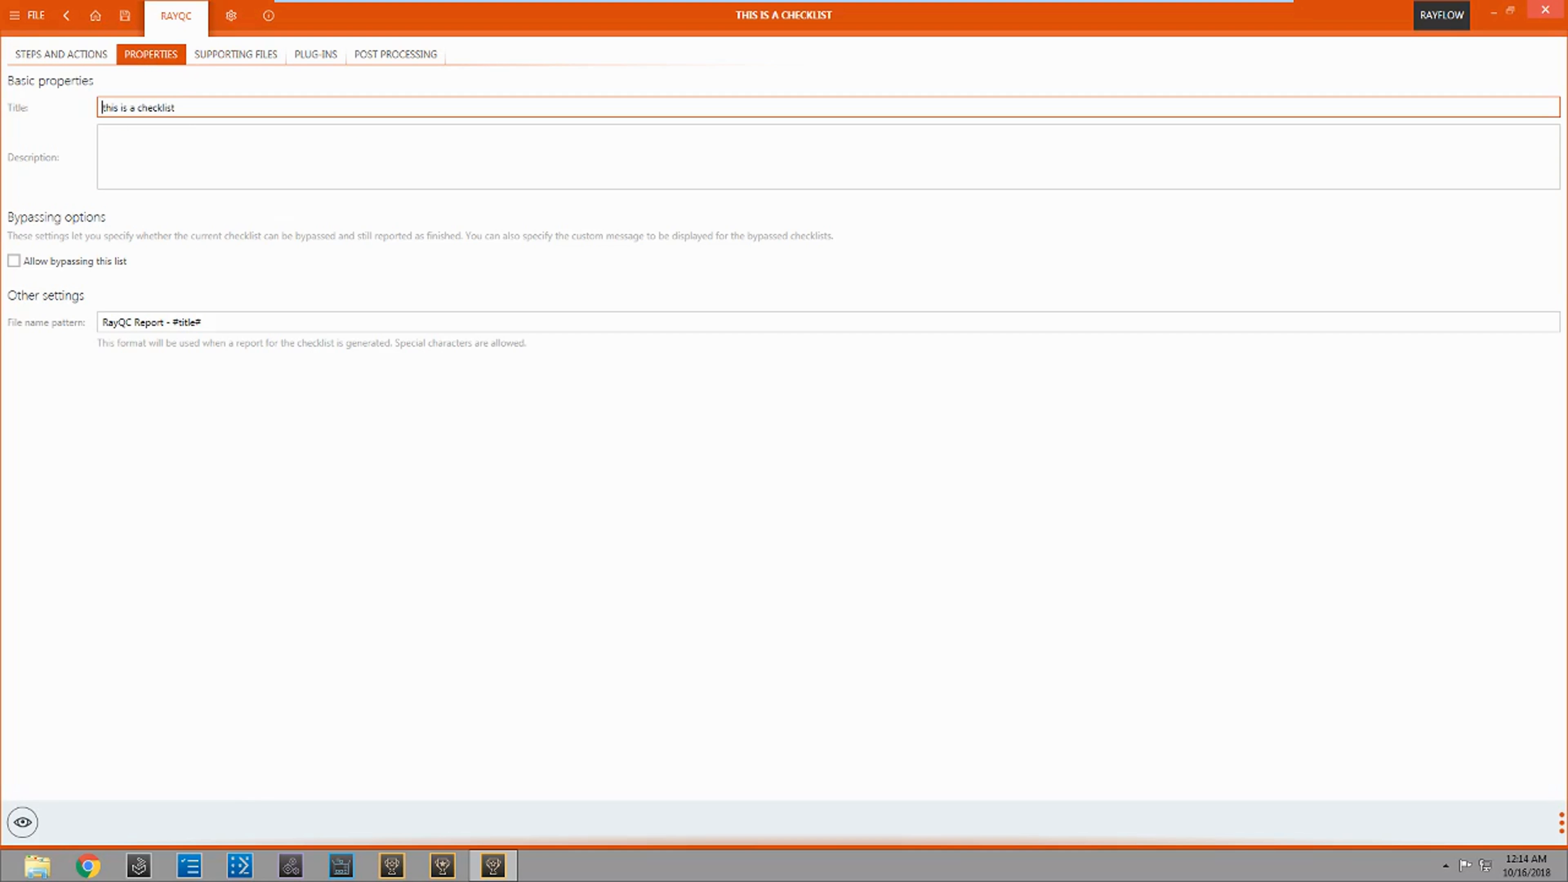
pyautogui.moveTo(178, 107); pyautogui.dragTo(109, 106)
pyautogui.click(105, 134)
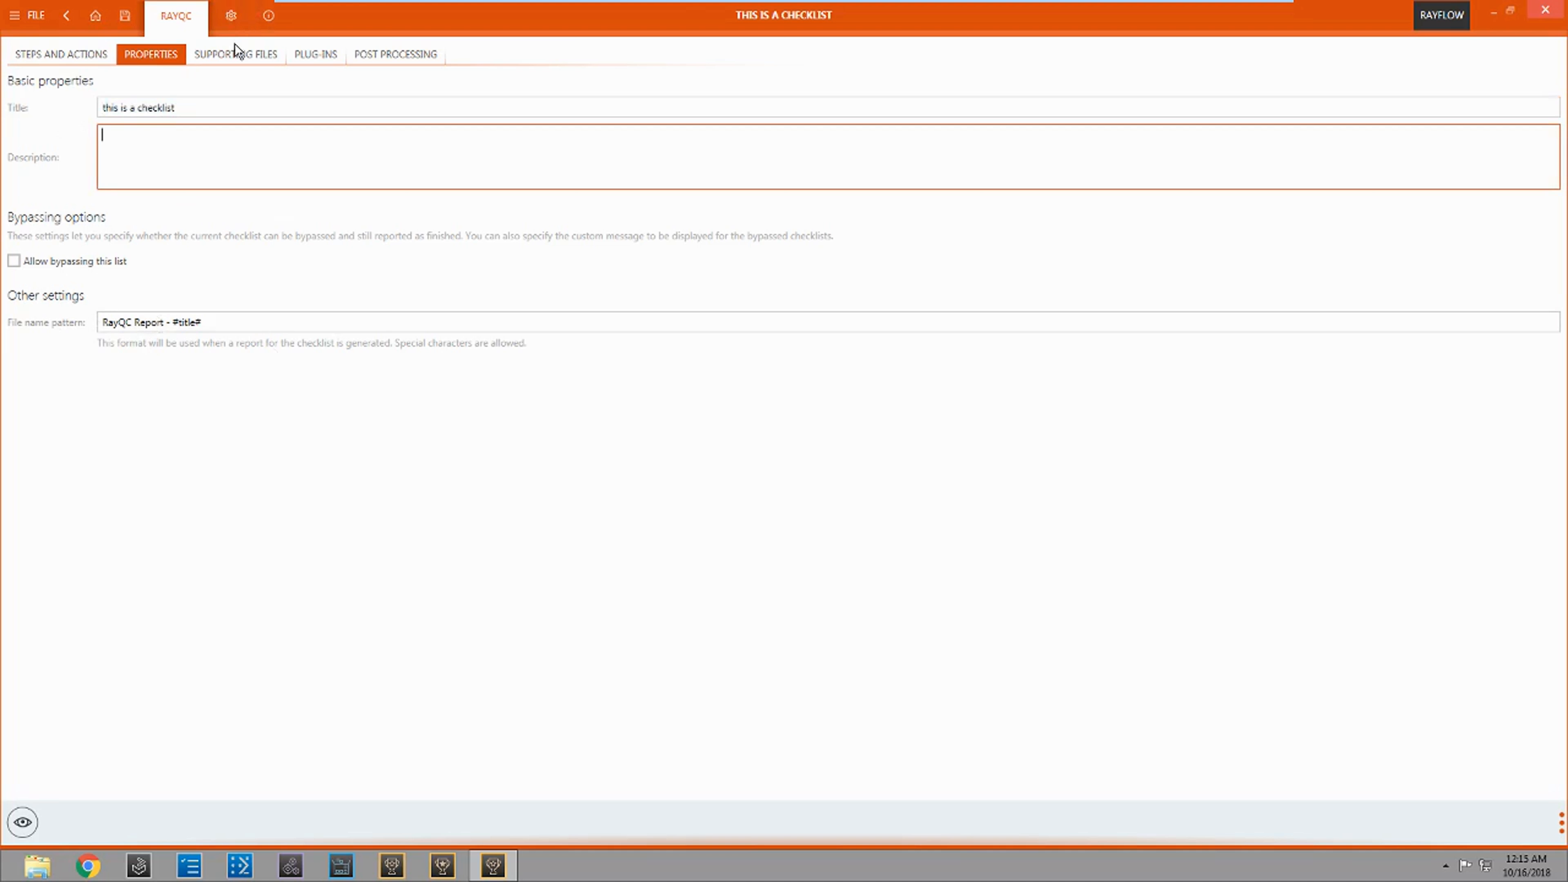
pyautogui.click(247, 56)
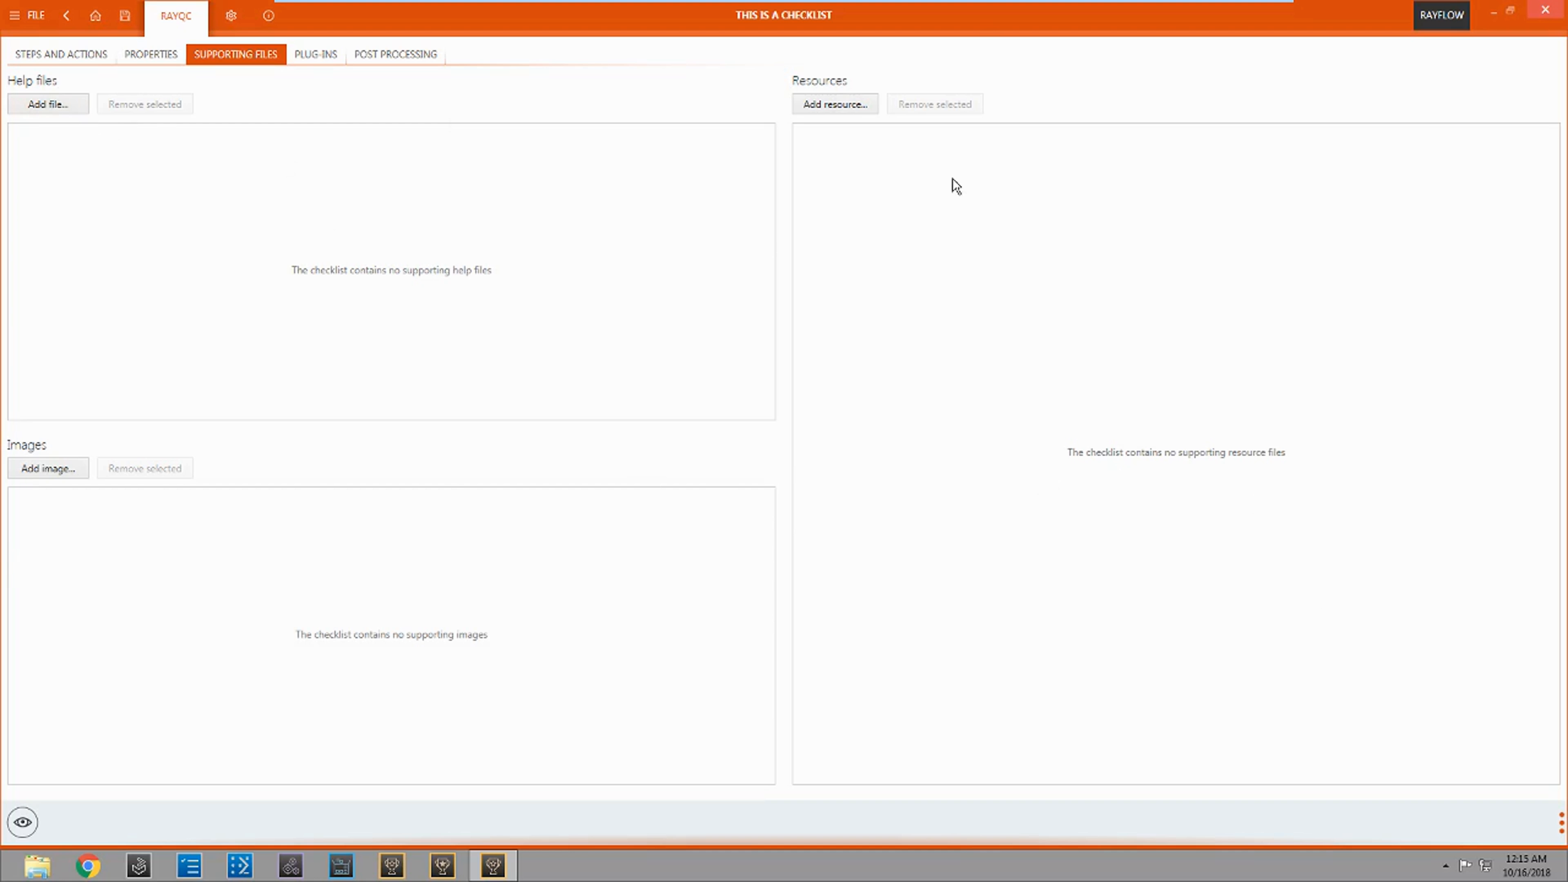
pyautogui.click(316, 55)
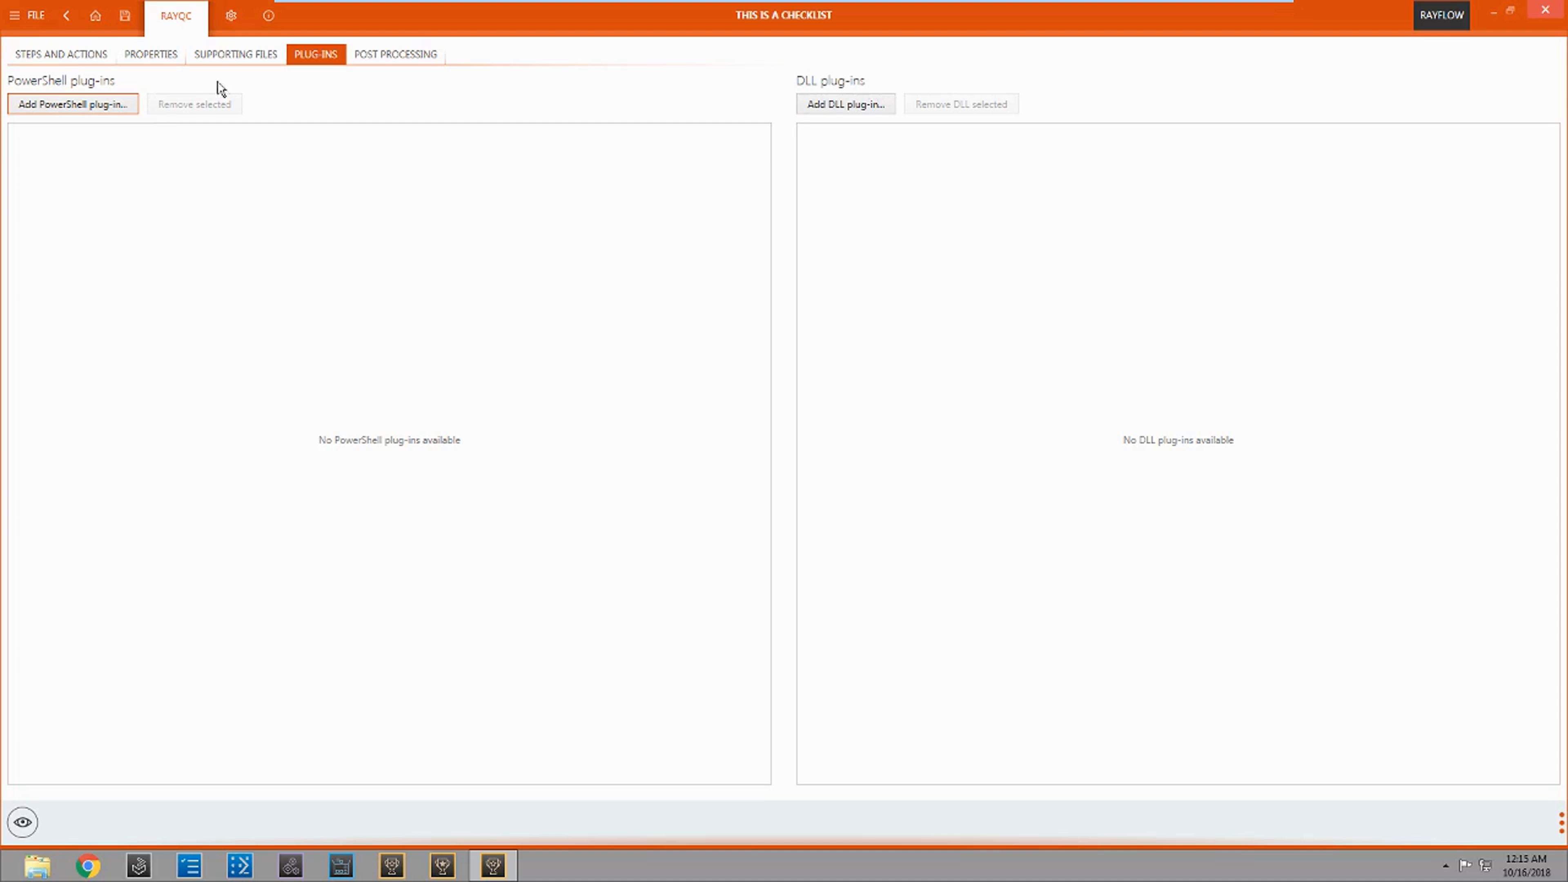
pyautogui.click(403, 58)
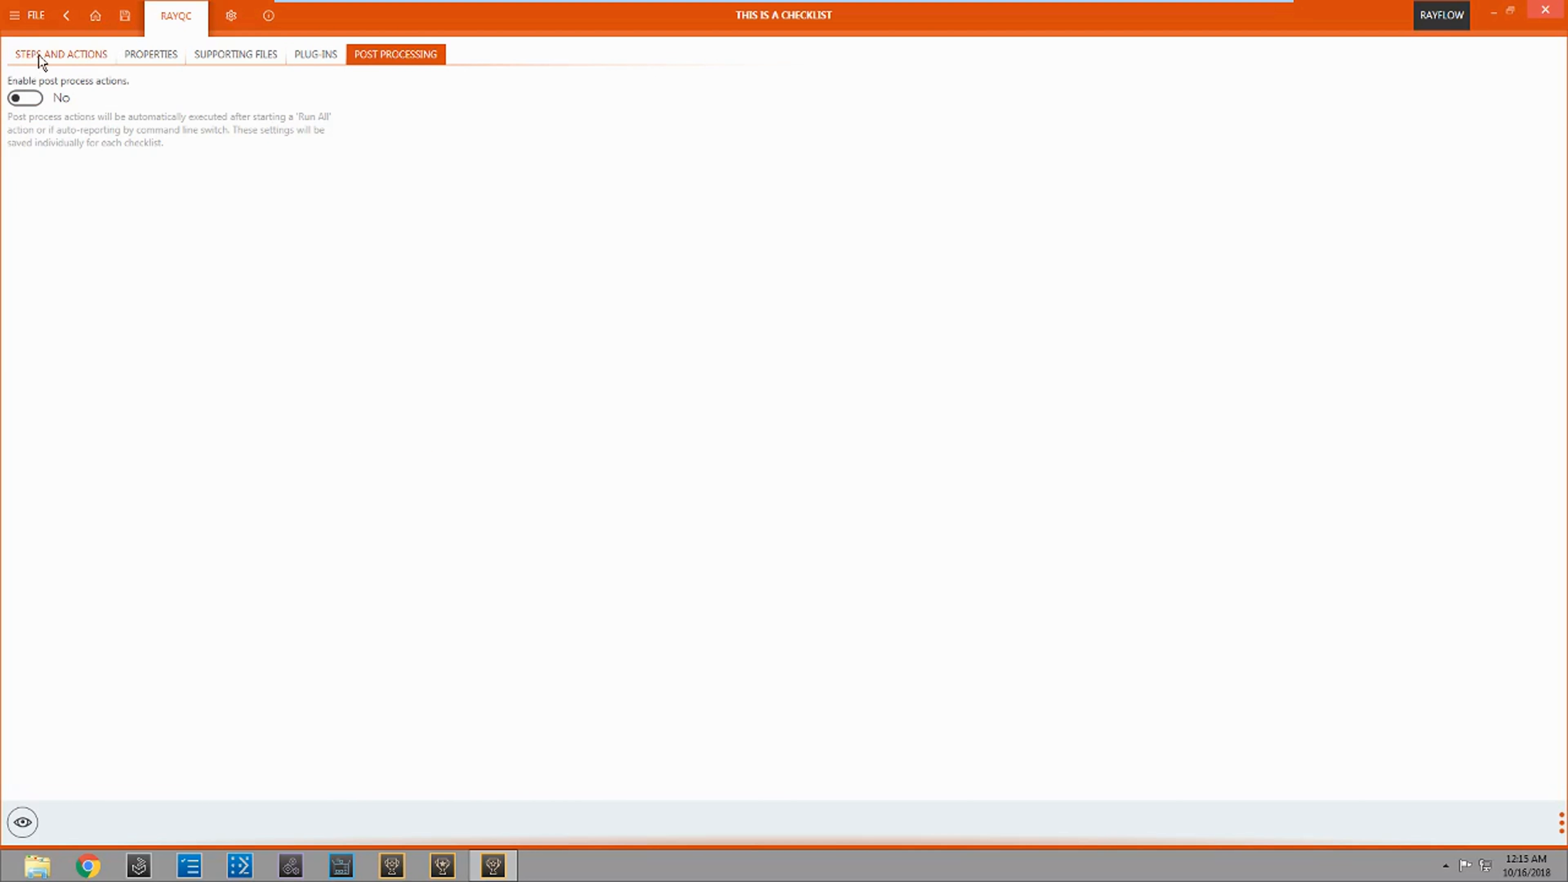
pyautogui.click(38, 54)
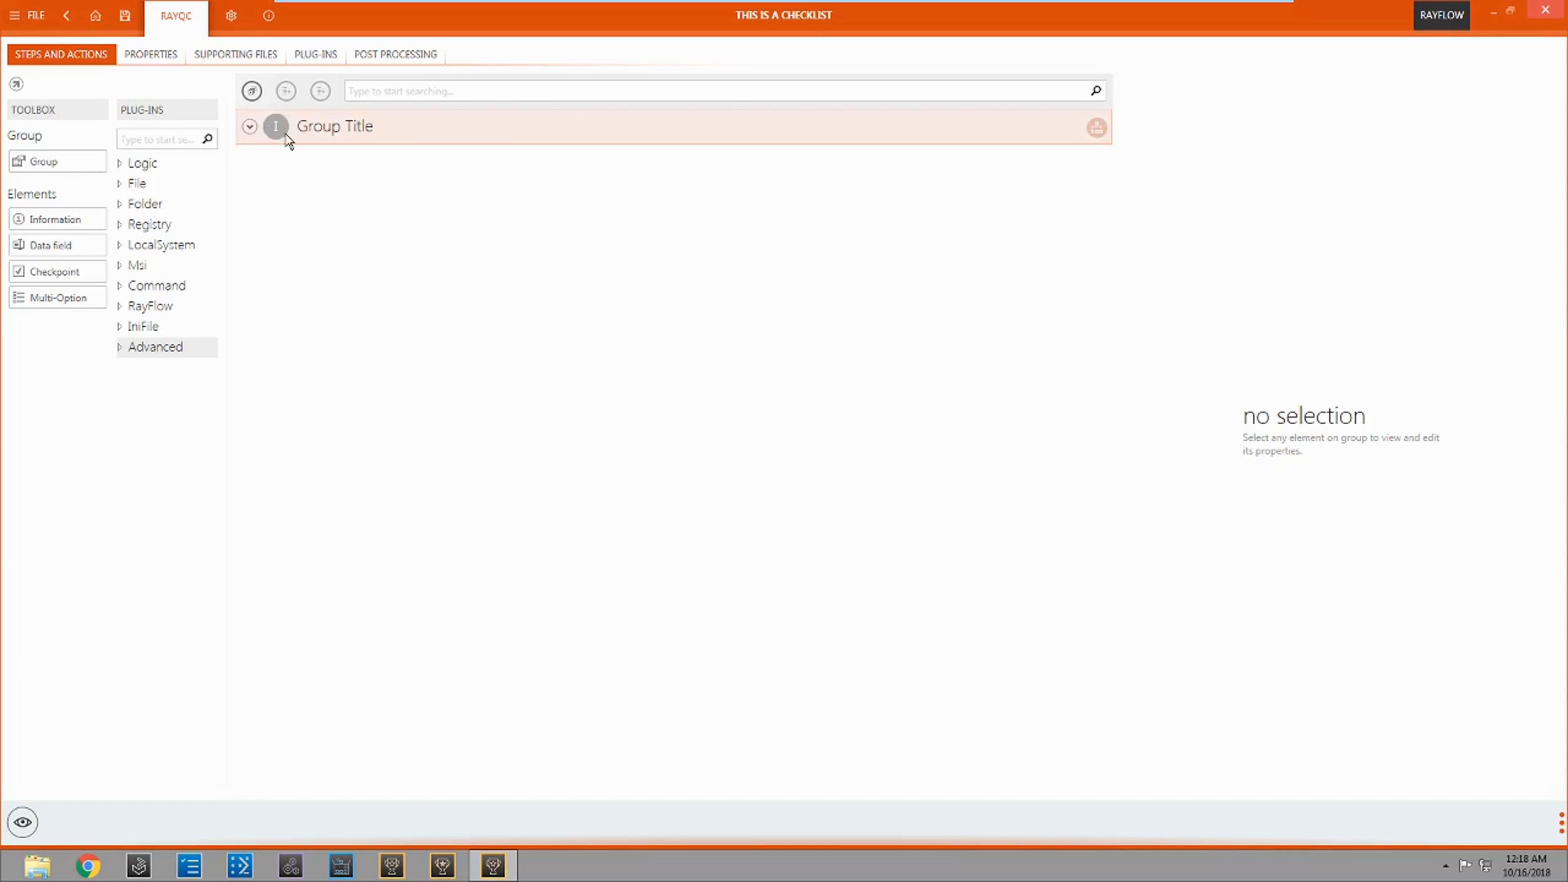
# Step: Add a Multi-Option element below the first item in Group Title with the description "Do you like RayQC?"
pyautogui.click(250, 127)
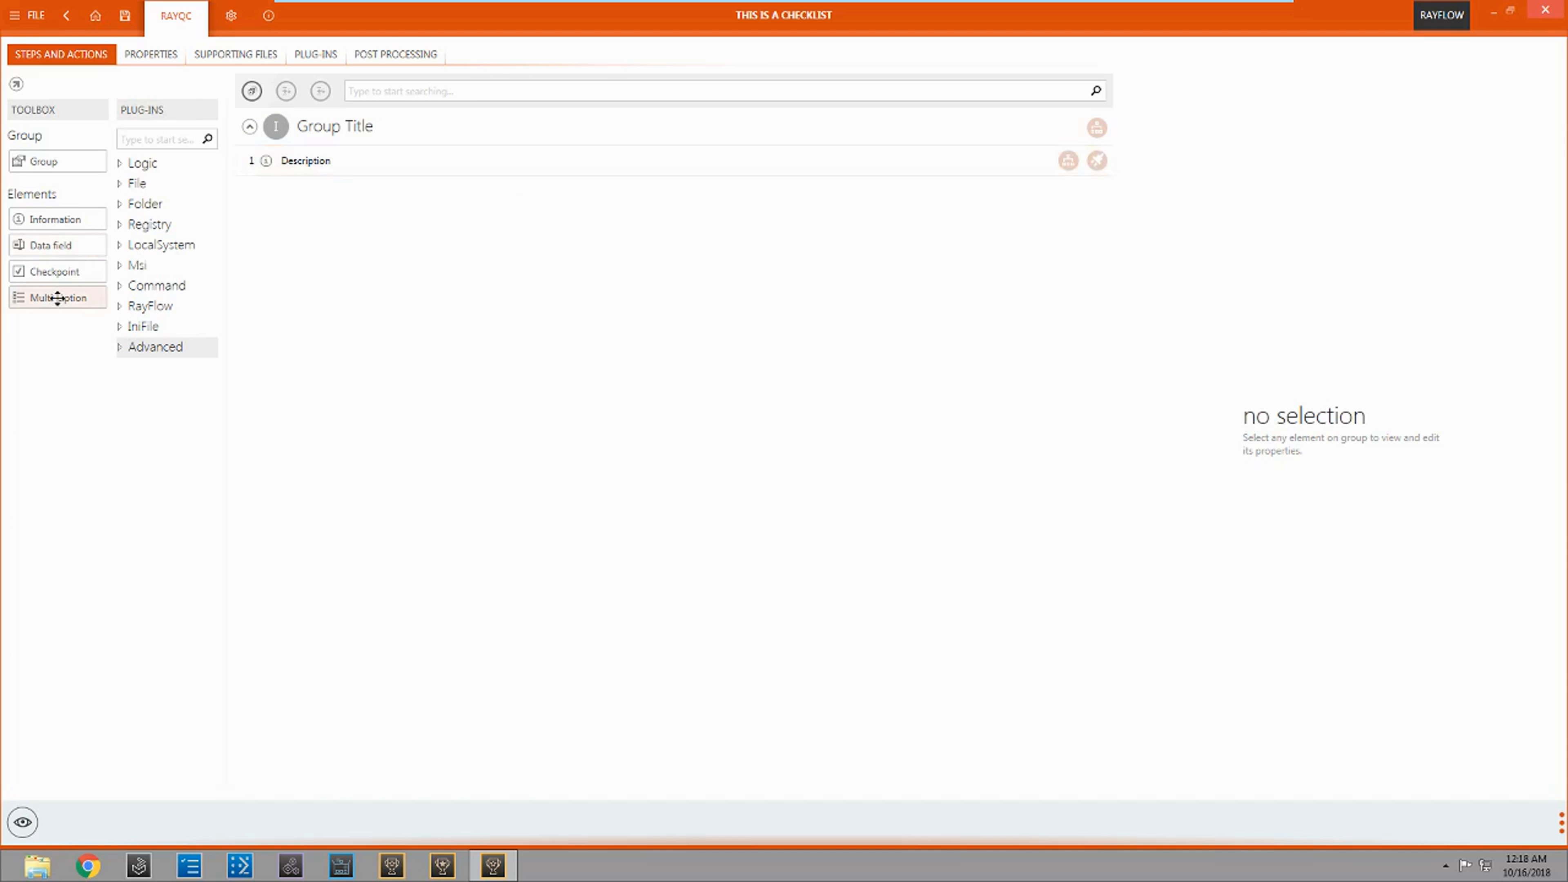
pyautogui.moveTo(56, 301); pyautogui.dragTo(332, 203)
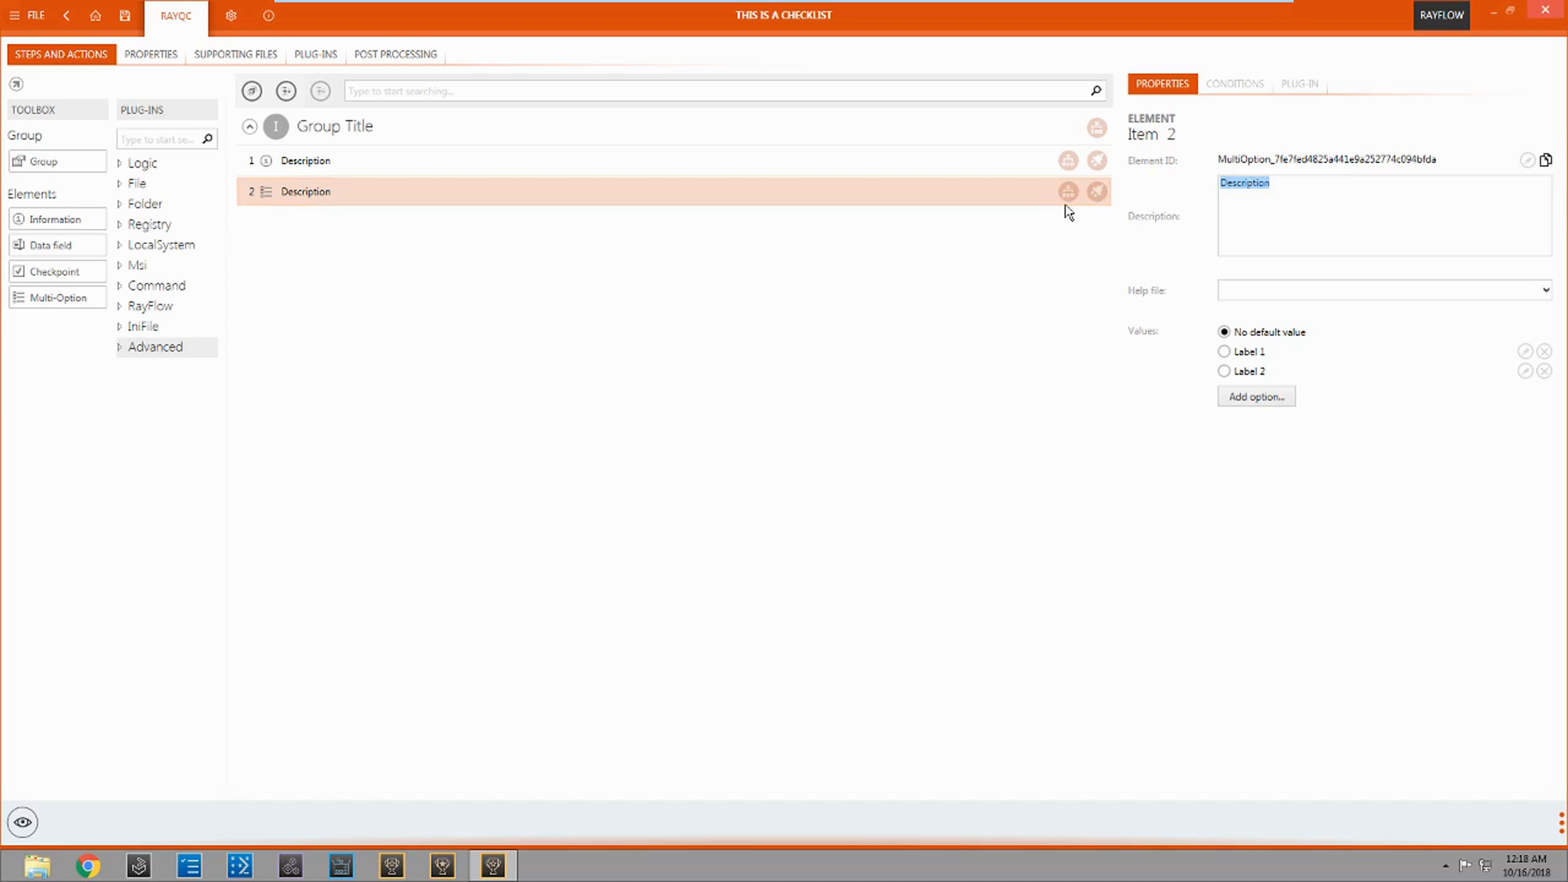
pyautogui.write('Do you like RayQC?')
# Step: Rename the two answer options of the "Do you like RayQC?" element as Yes and No
pyautogui.click(1524, 350)
pyautogui.write('Y')
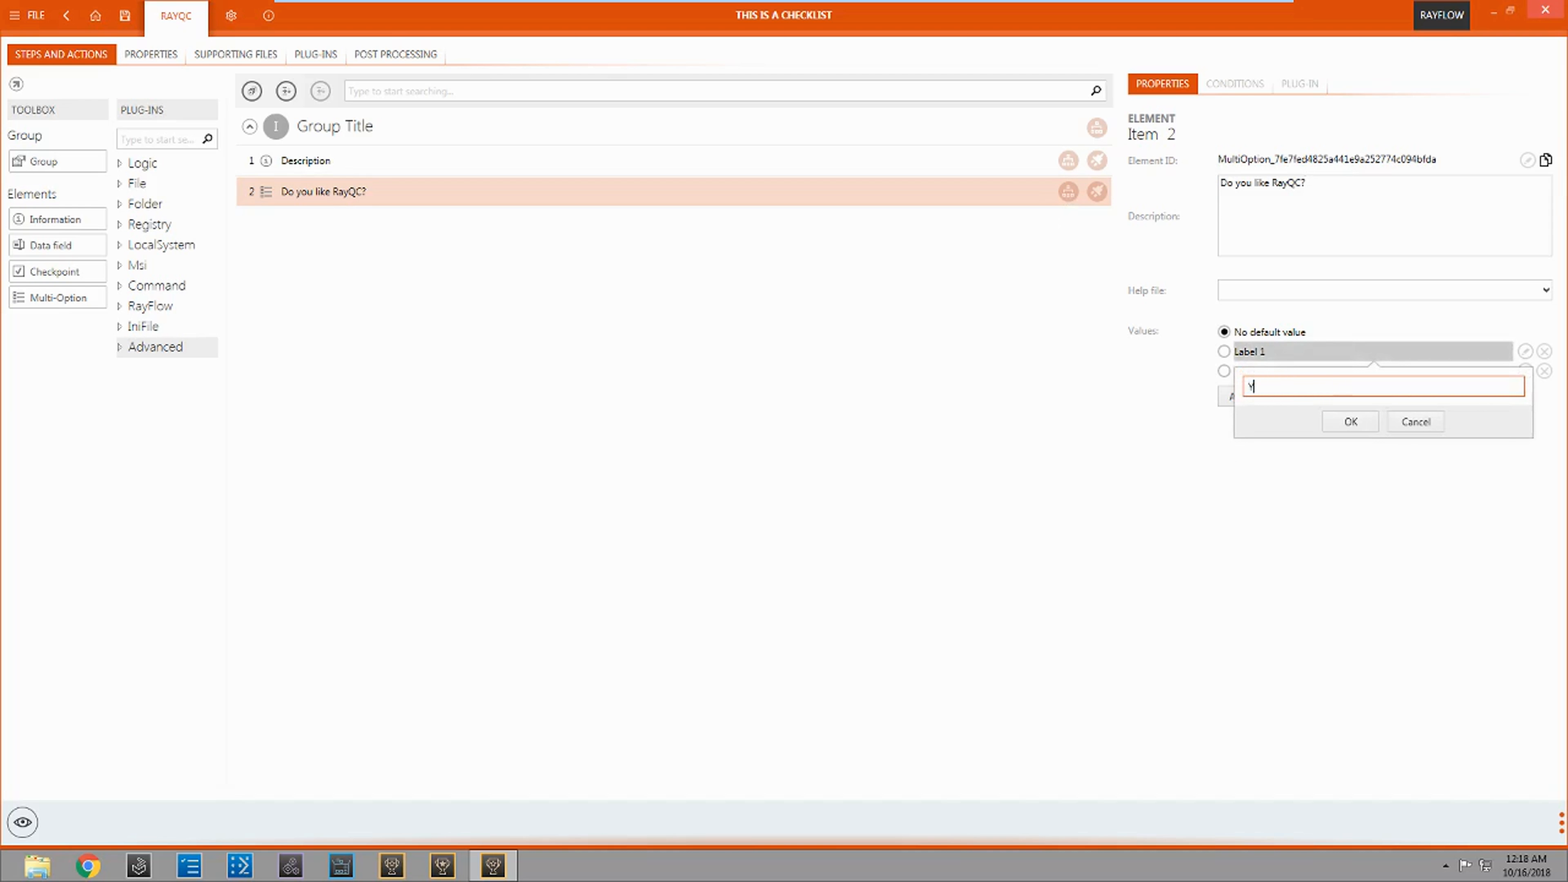
pyautogui.write('es')
pyautogui.click(1350, 421)
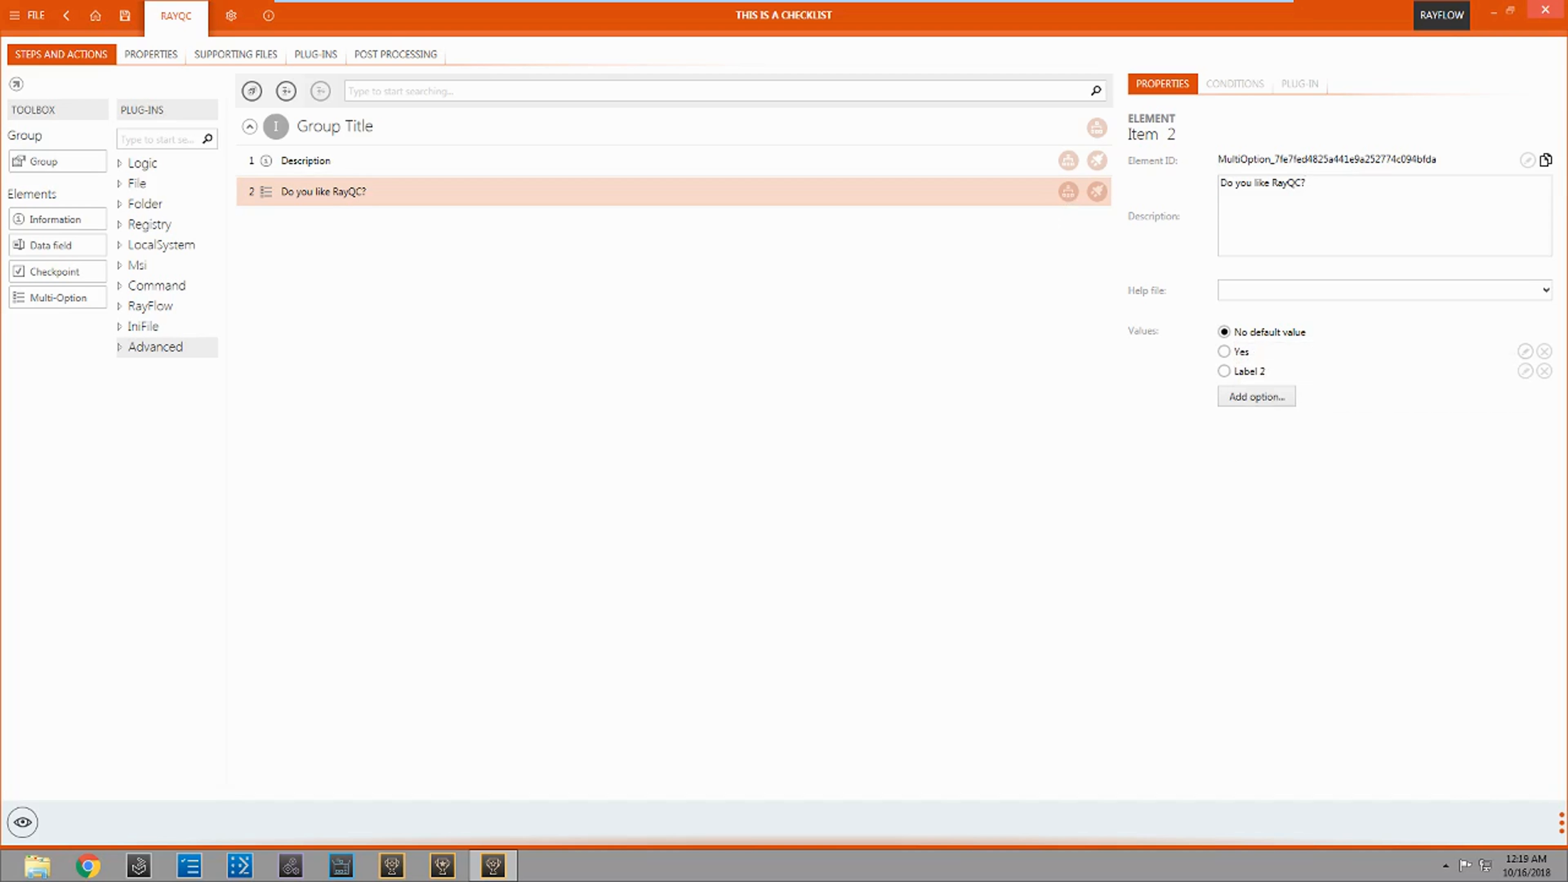
pyautogui.click(1525, 371)
pyautogui.write('No')
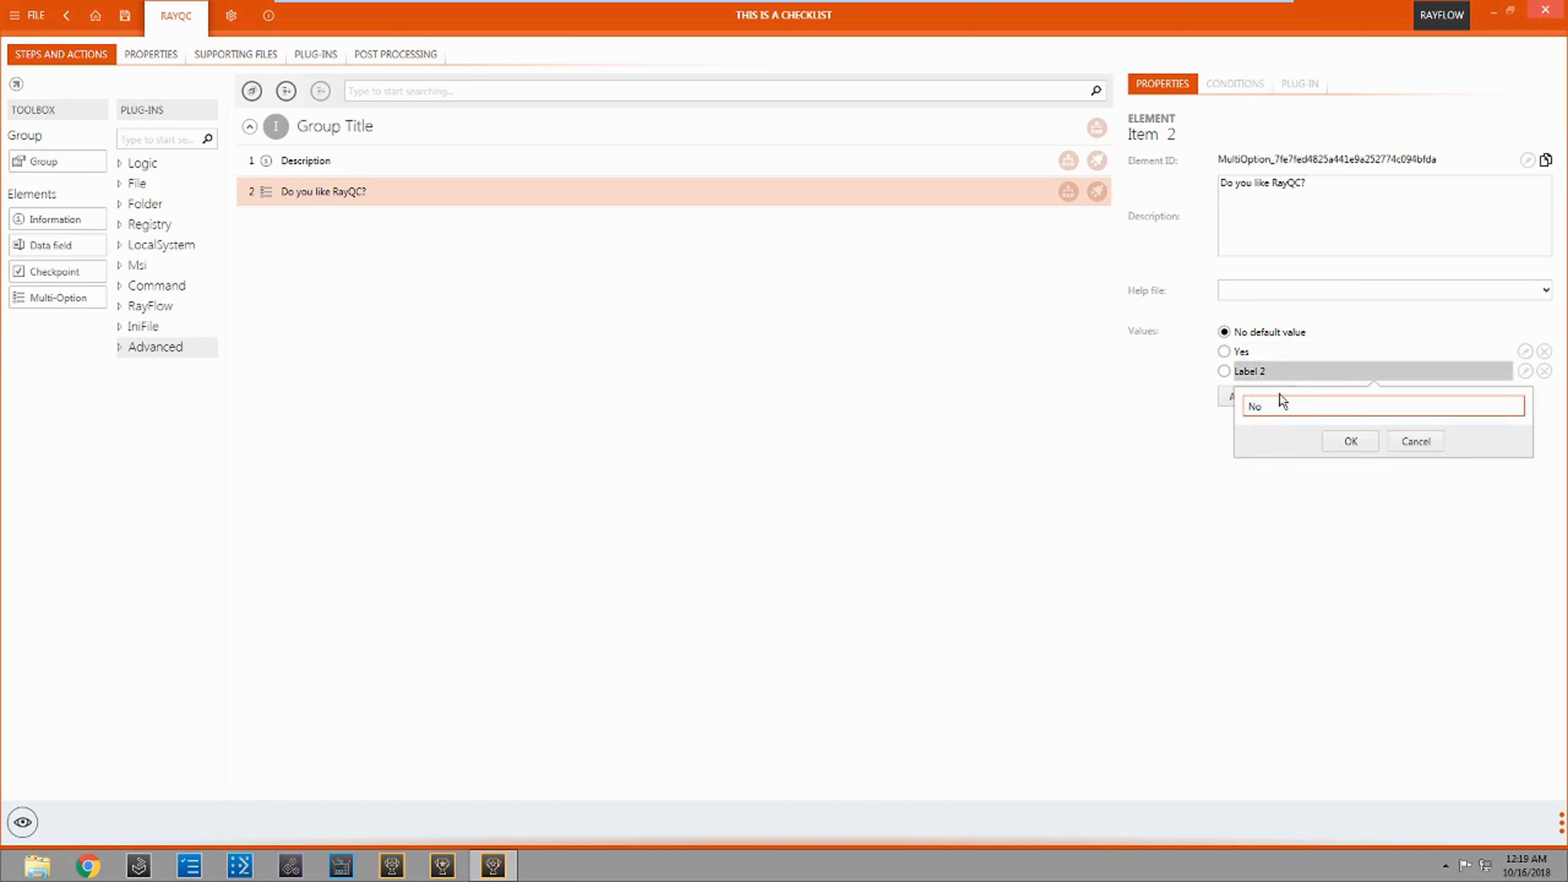
pyautogui.click(1347, 442)
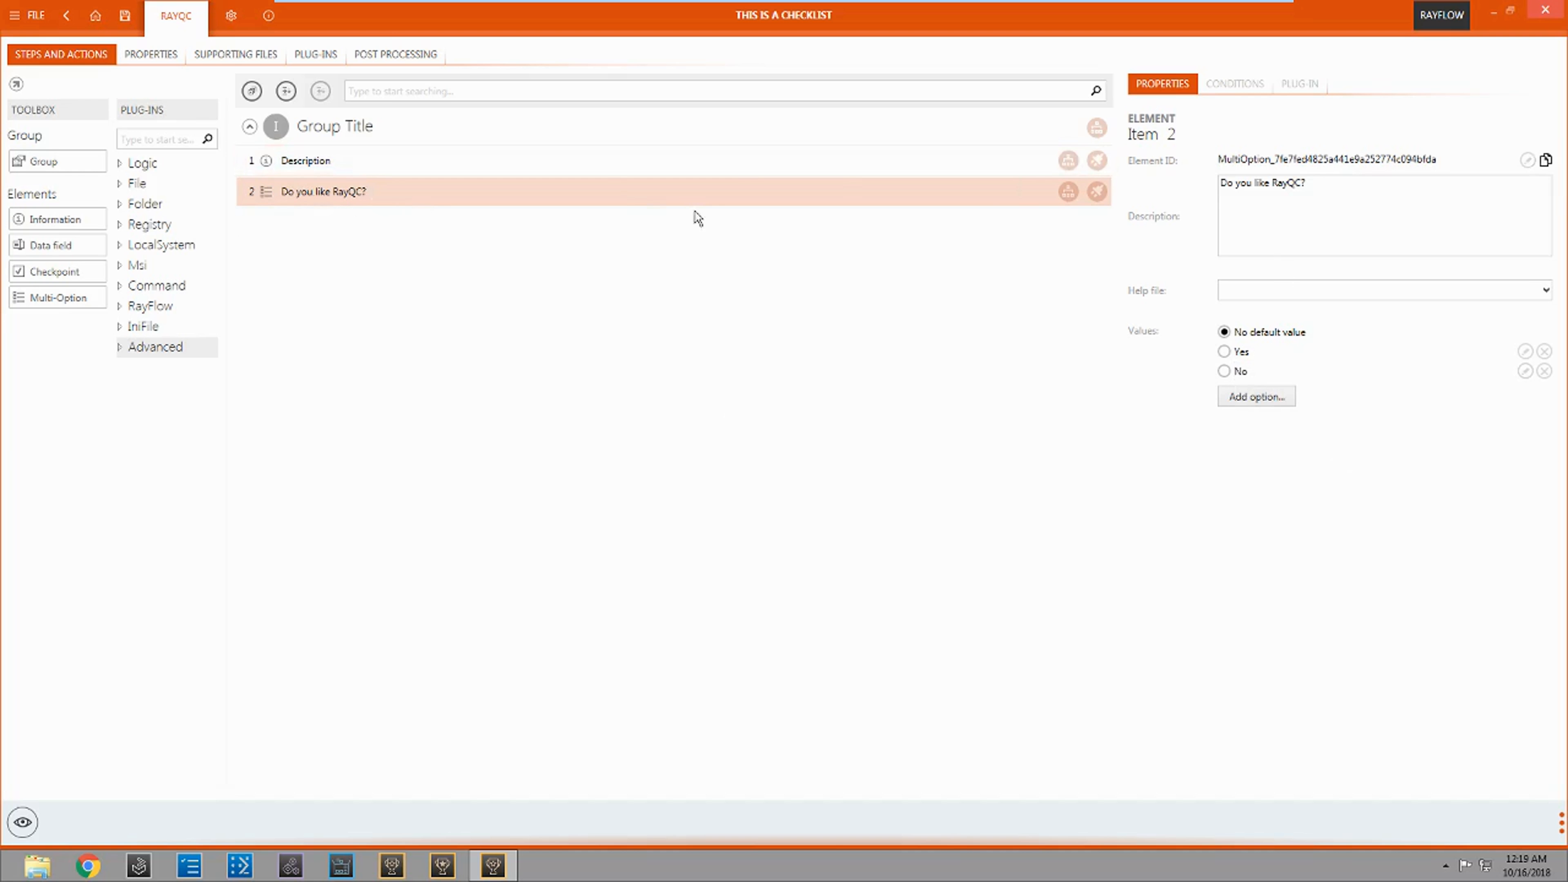
pyautogui.click(1247, 83)
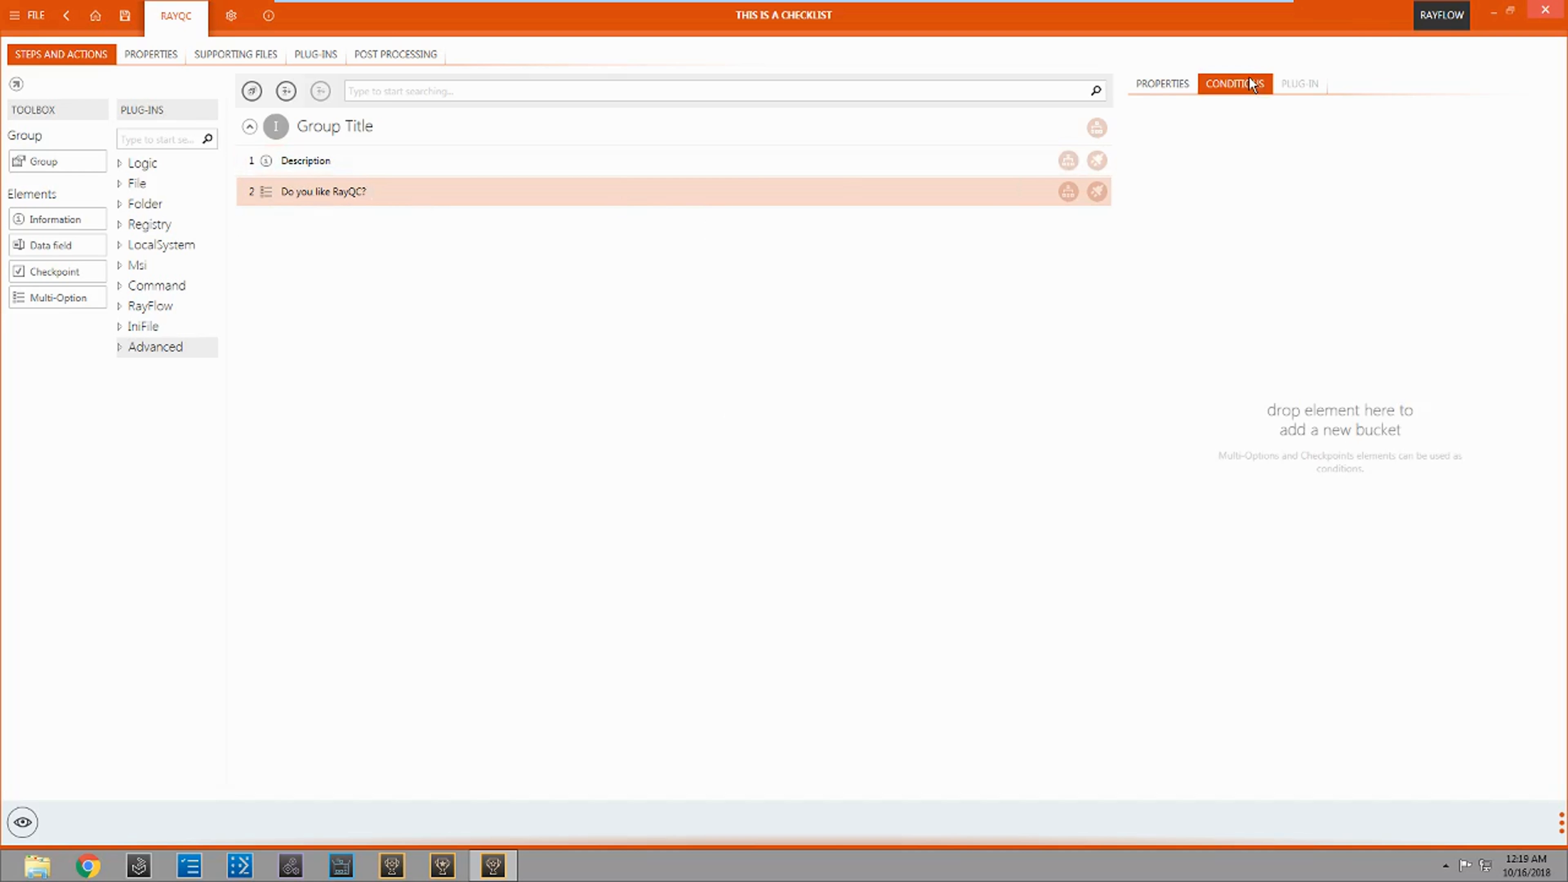
pyautogui.click(1291, 87)
pyautogui.click(1176, 84)
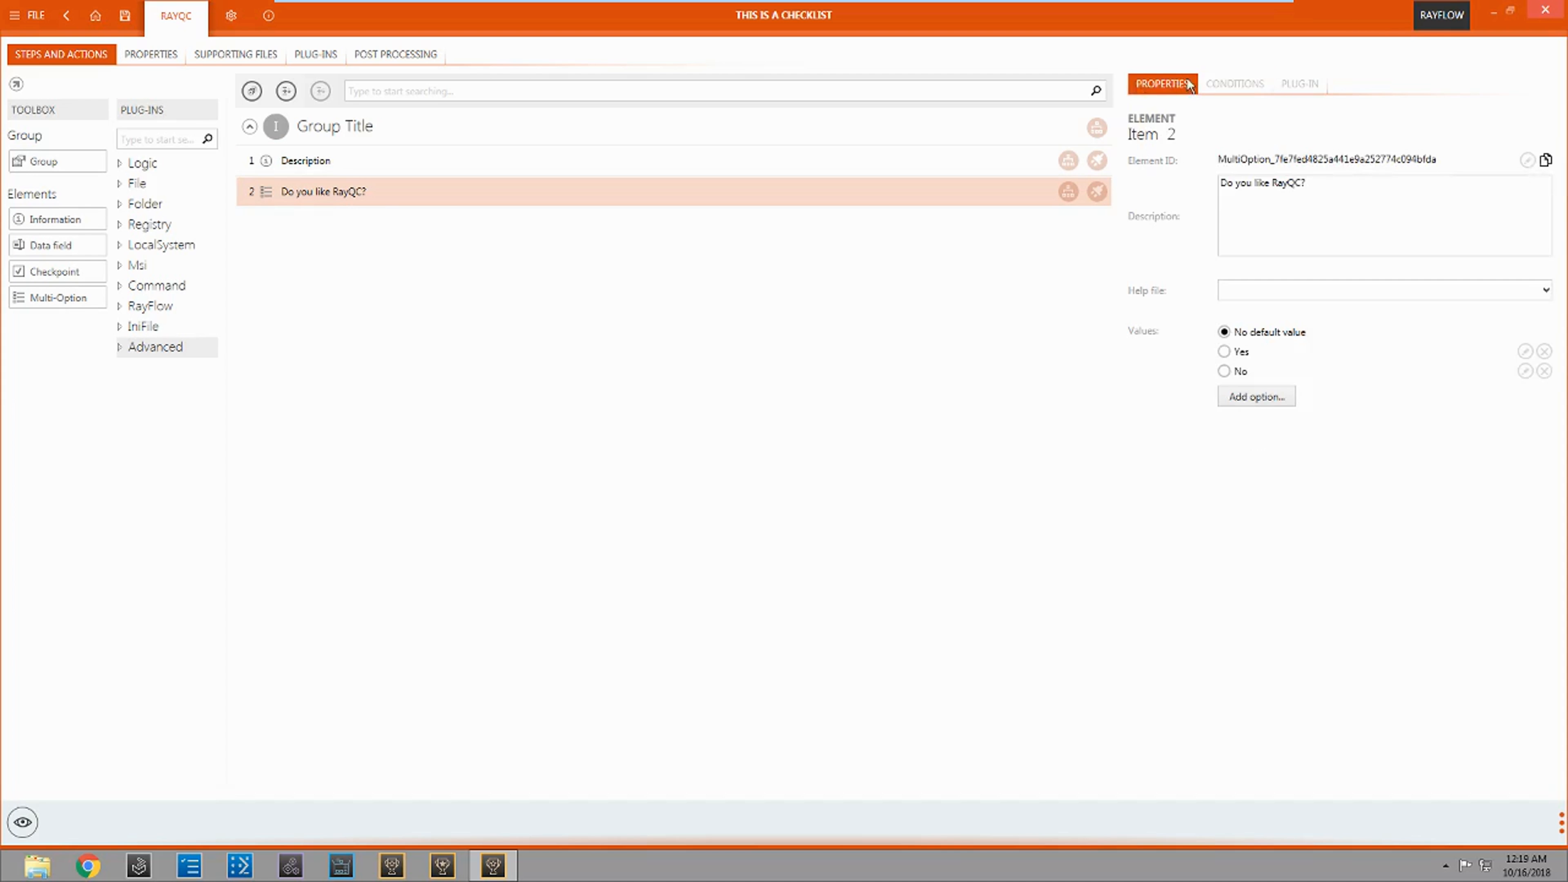
# Step: View the checklist in running mode, try the answer options of "Do you like RayQC?" and leave it on Yes
pyautogui.click(23, 826)
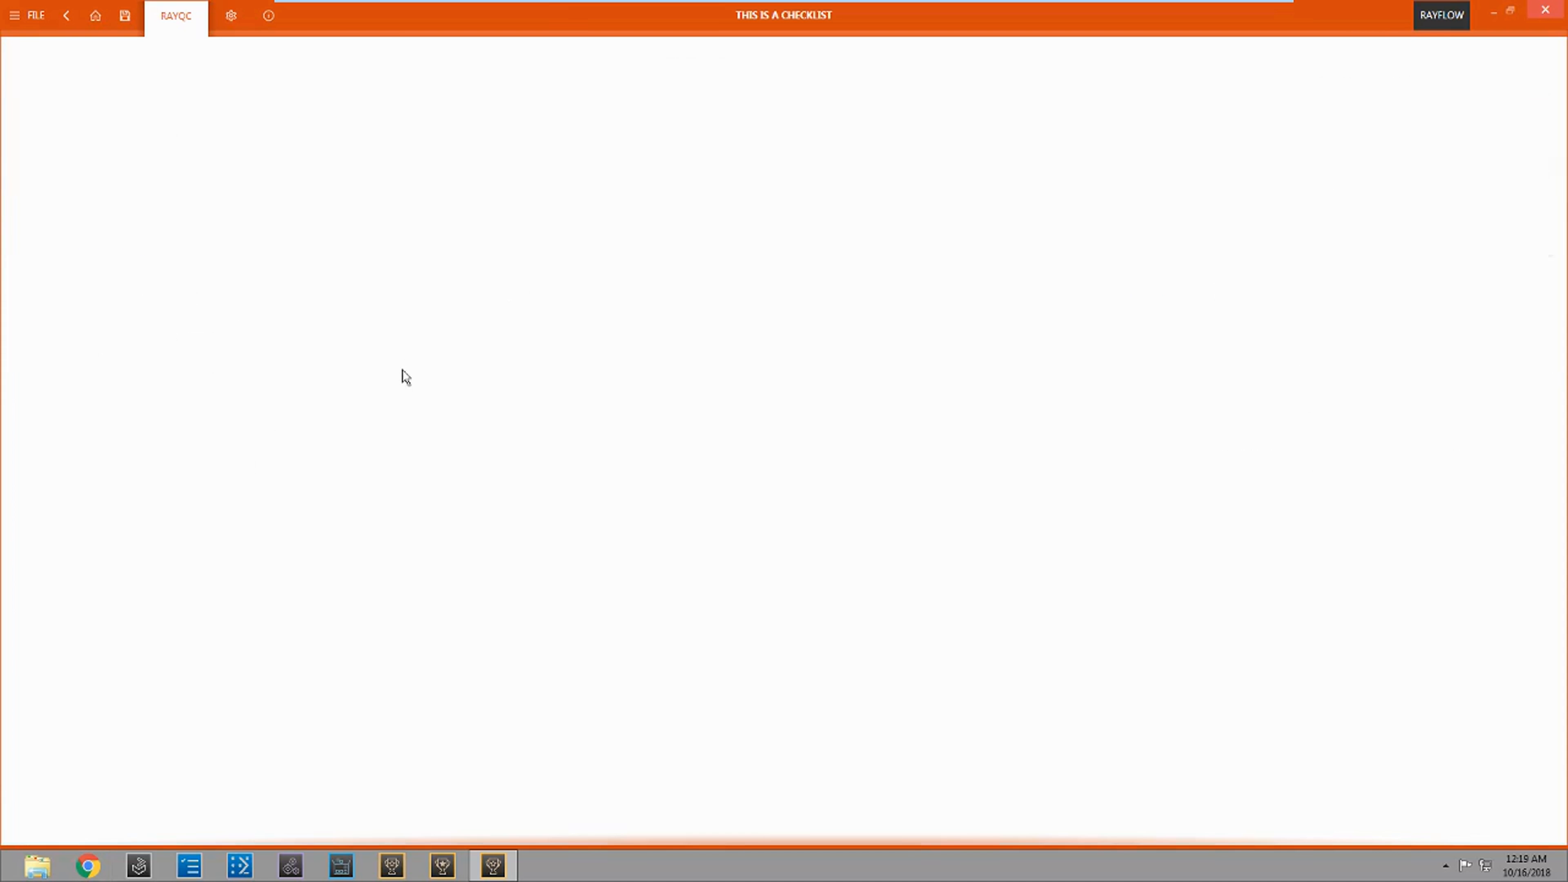
pyautogui.click(1426, 198)
pyautogui.click(1418, 223)
pyautogui.click(1418, 213)
pyautogui.click(1412, 224)
pyautogui.click(1417, 213)
pyautogui.click(1418, 221)
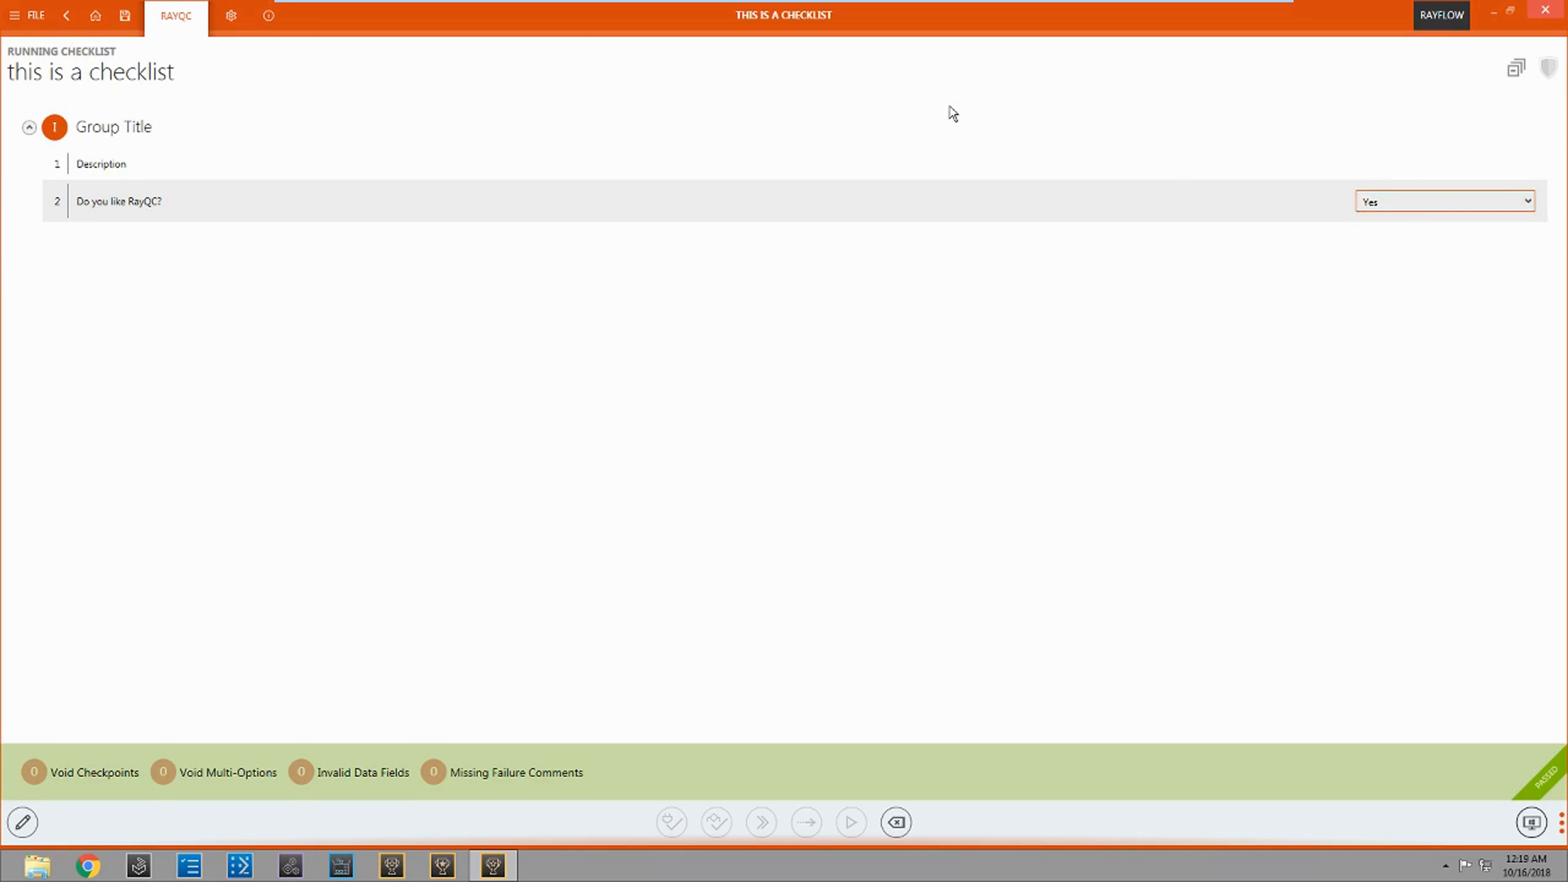
# Step: Return to checklist editing and add the LocalSystem GetOsName plug-in as an element below "Do you like RayQC?"
pyautogui.click(22, 821)
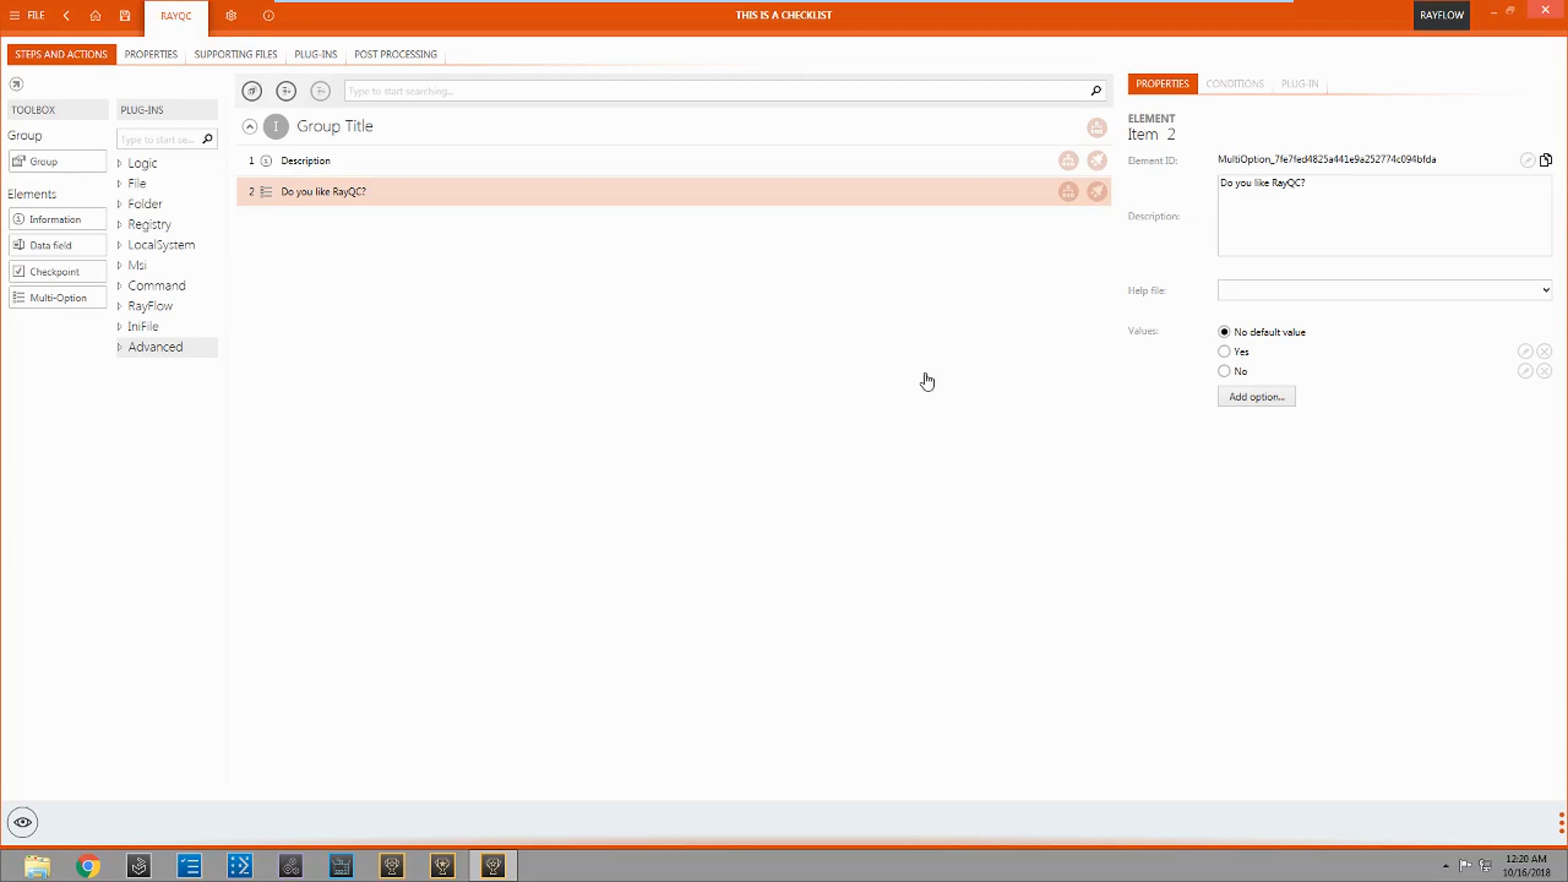
pyautogui.click(161, 245)
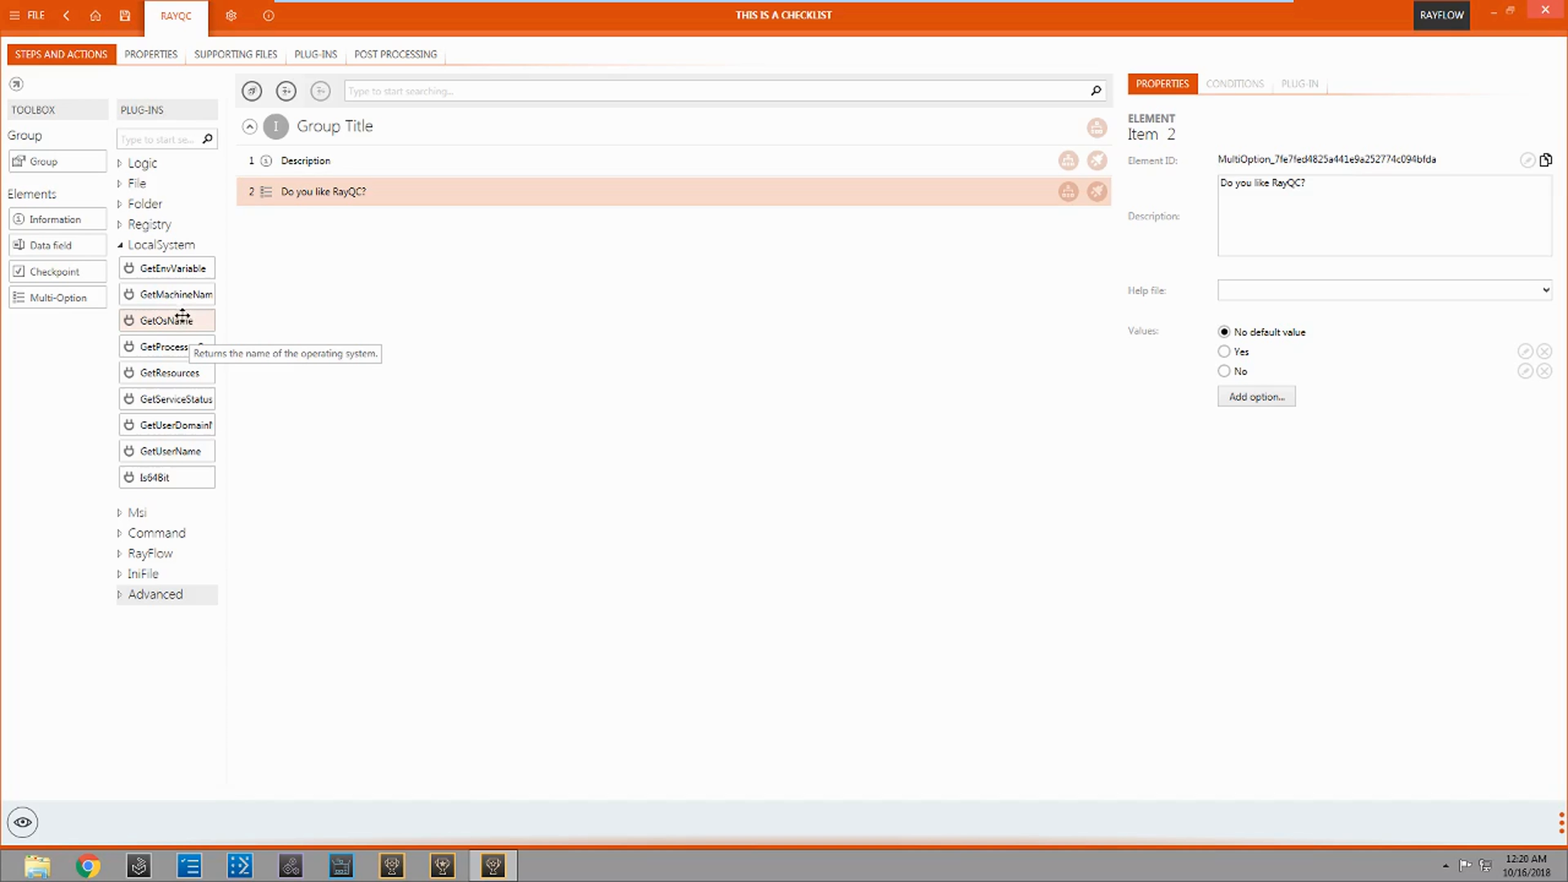
pyautogui.moveTo(167, 321); pyautogui.dragTo(414, 242)
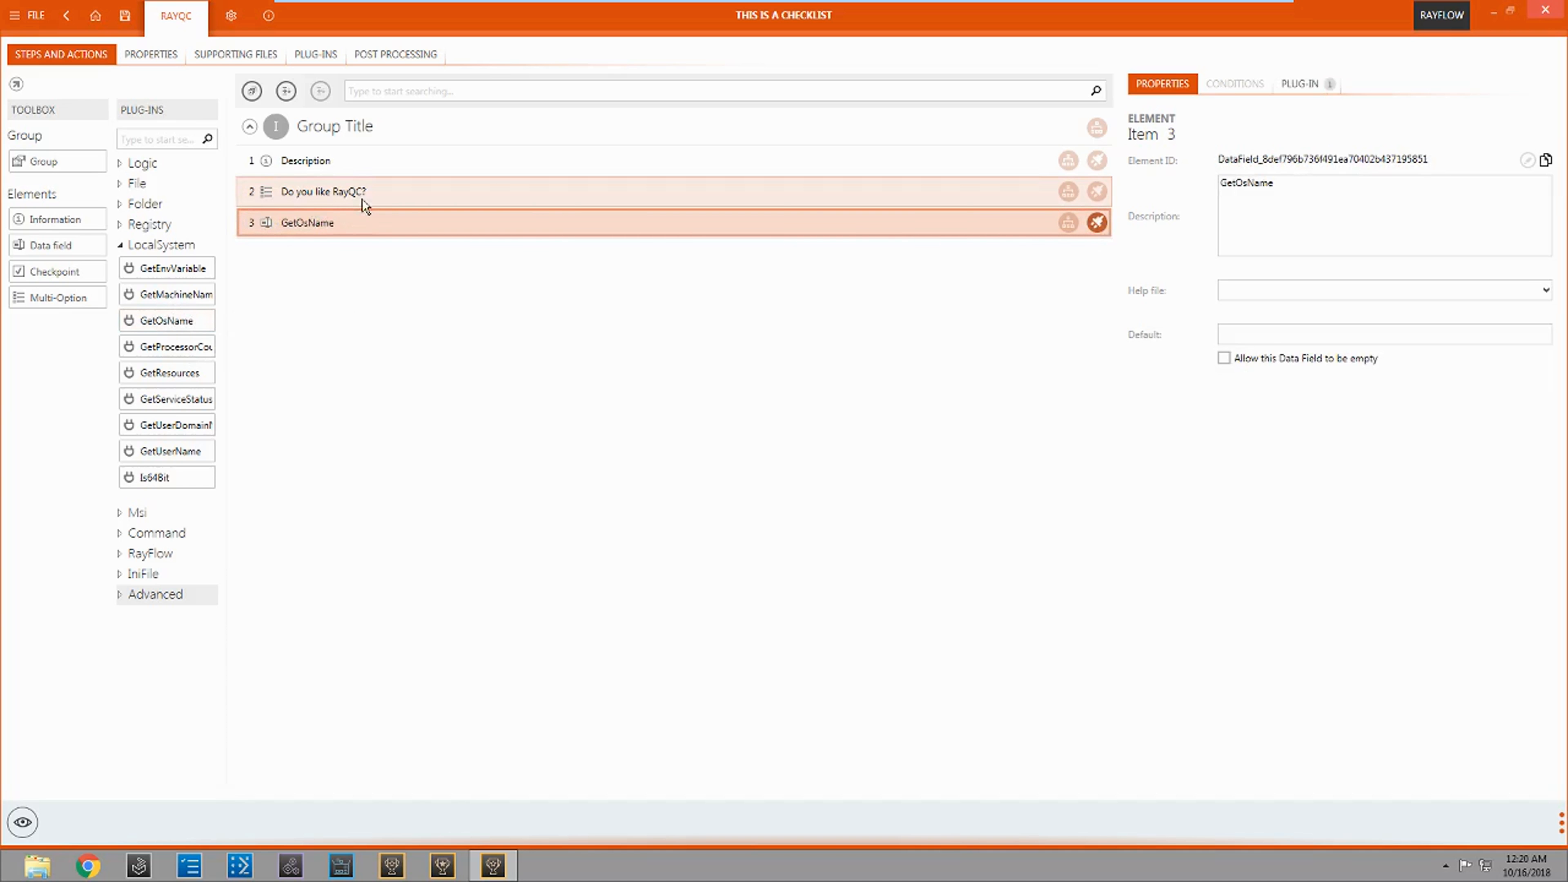
# Step: View the checklist in running mode and run the GetOsName plug-in to fill its data field
pyautogui.click(23, 830)
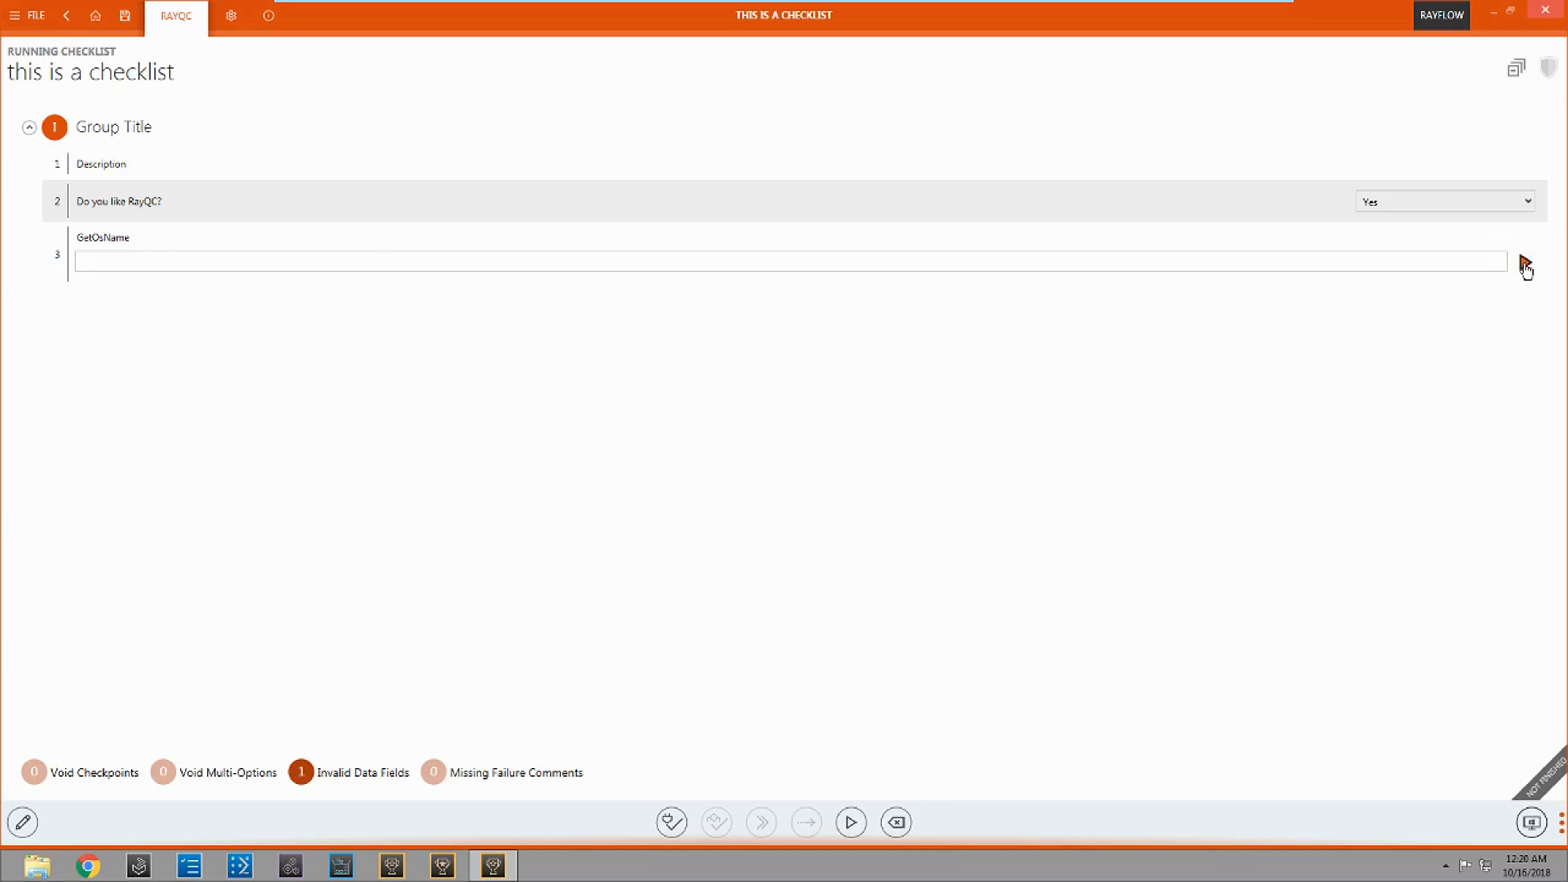
pyautogui.click(1524, 265)
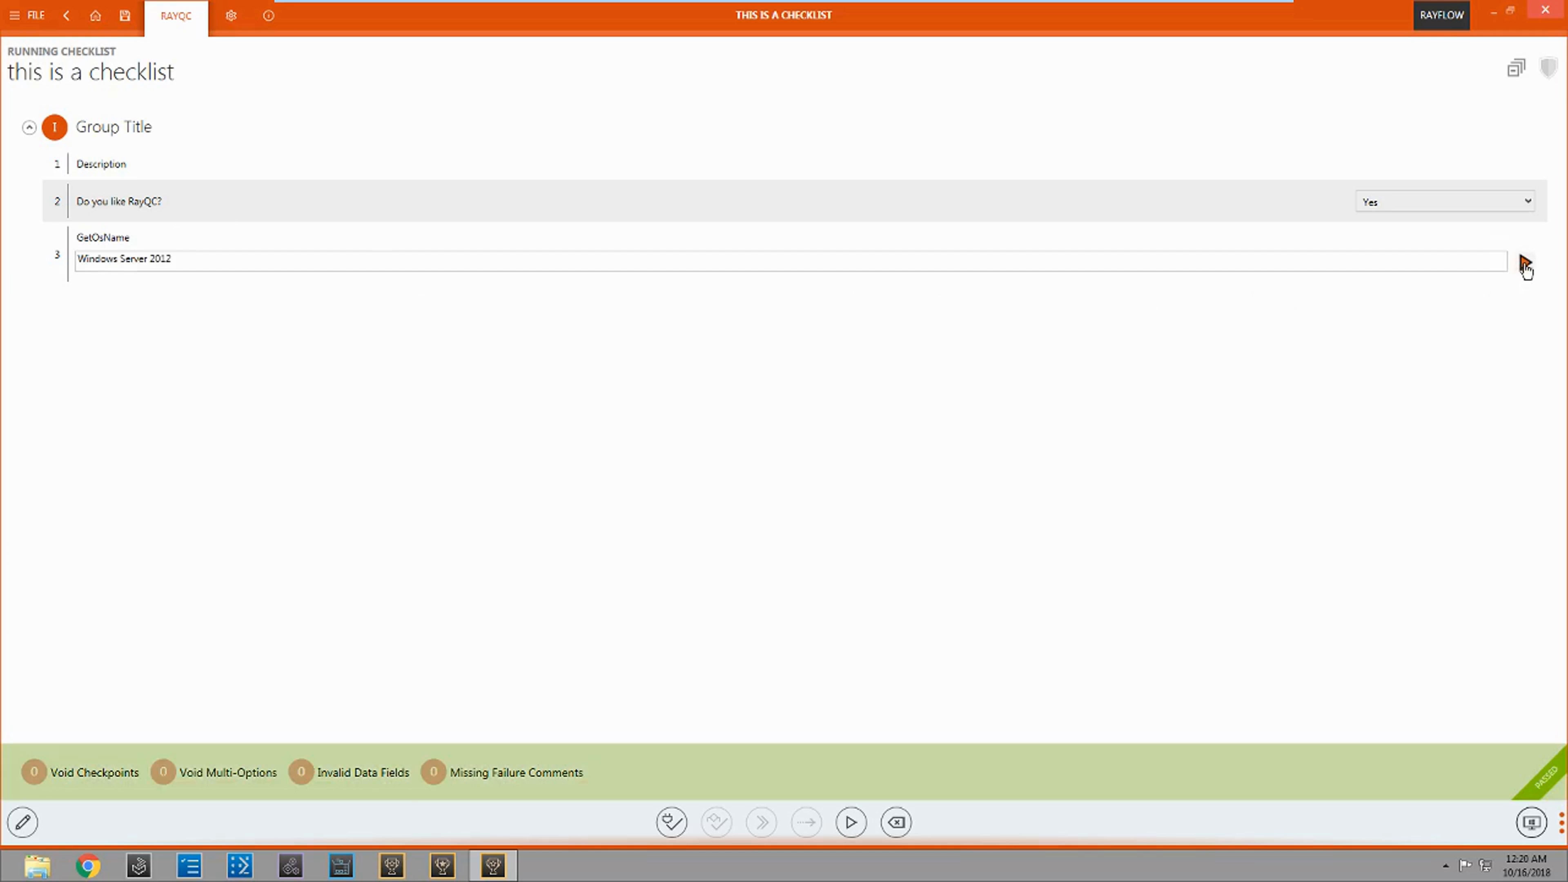
pyautogui.moveTo(174, 260); pyautogui.dragTo(55, 252)
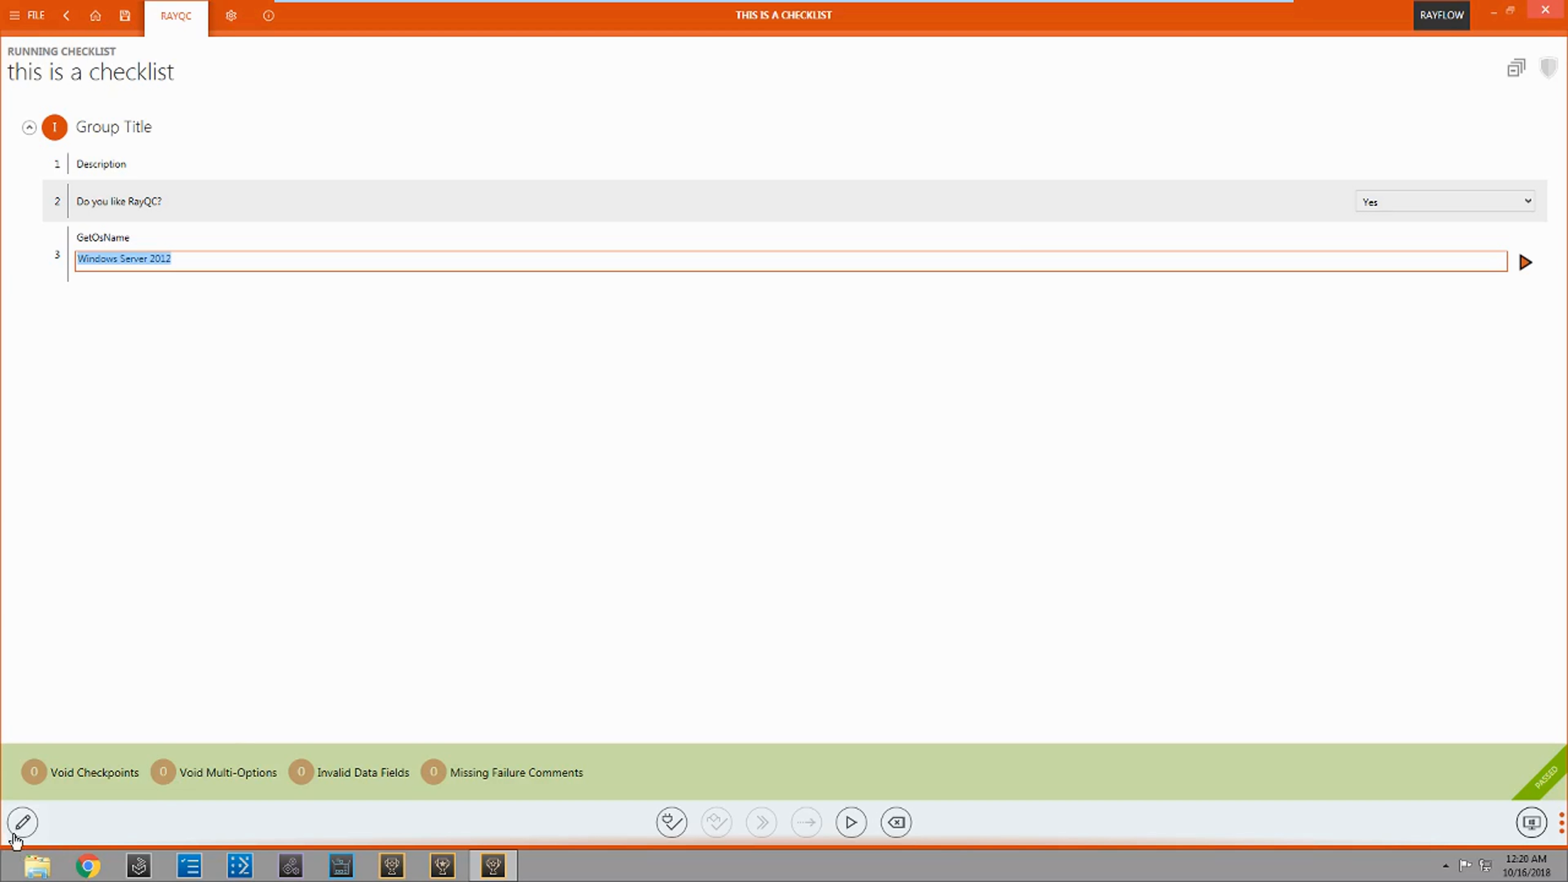
# Step: In checklist editing, give the GetOsName element a condition that "Do you like RayQC?" is Yes
pyautogui.click(23, 823)
pyautogui.click(23, 826)
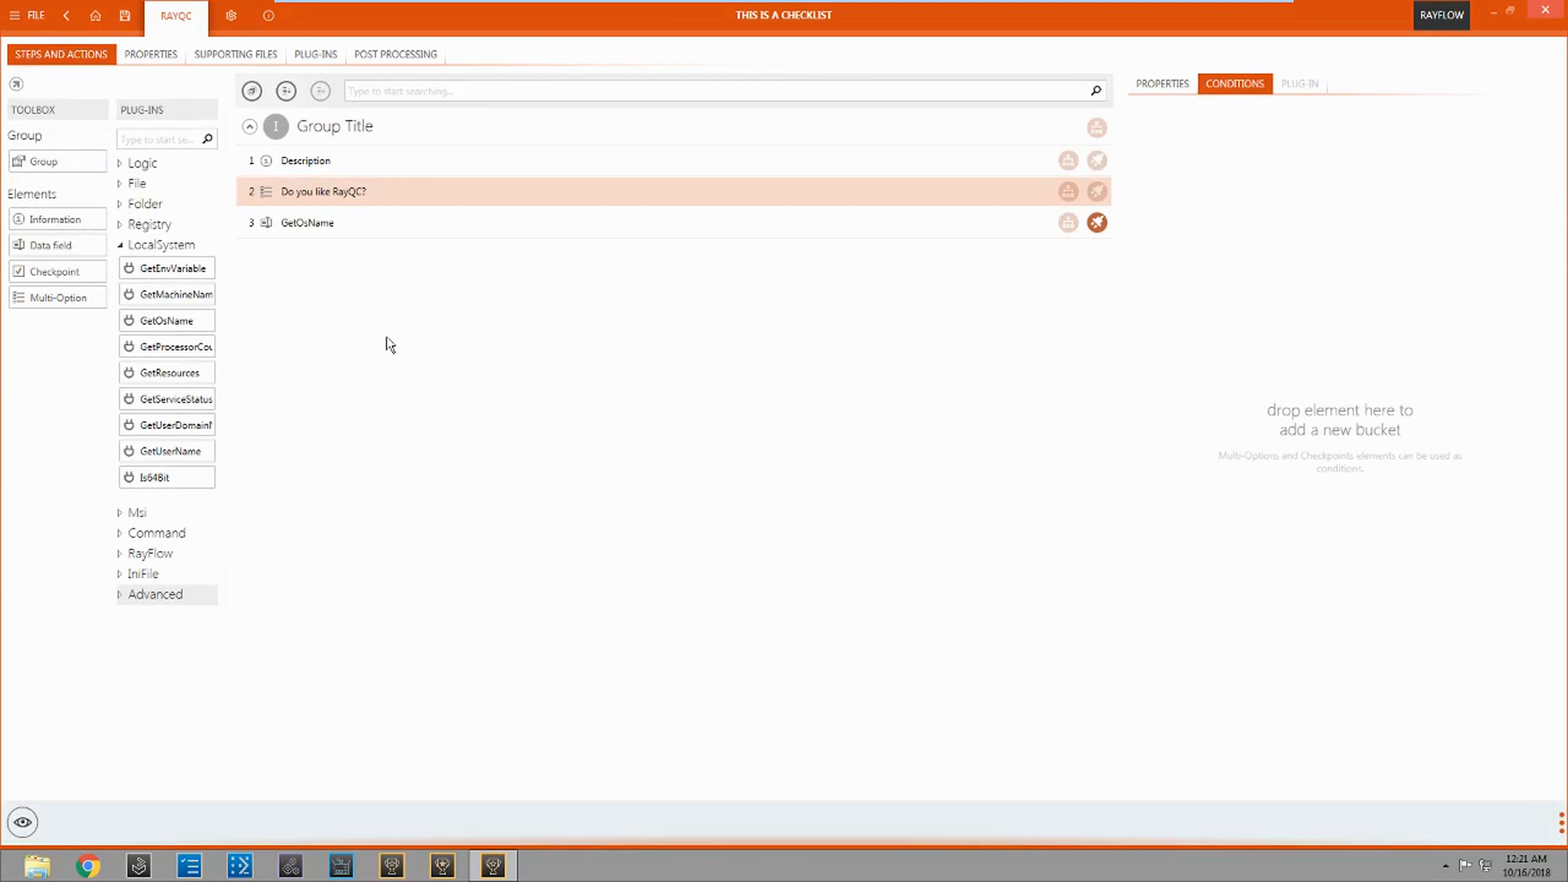
pyautogui.click(398, 222)
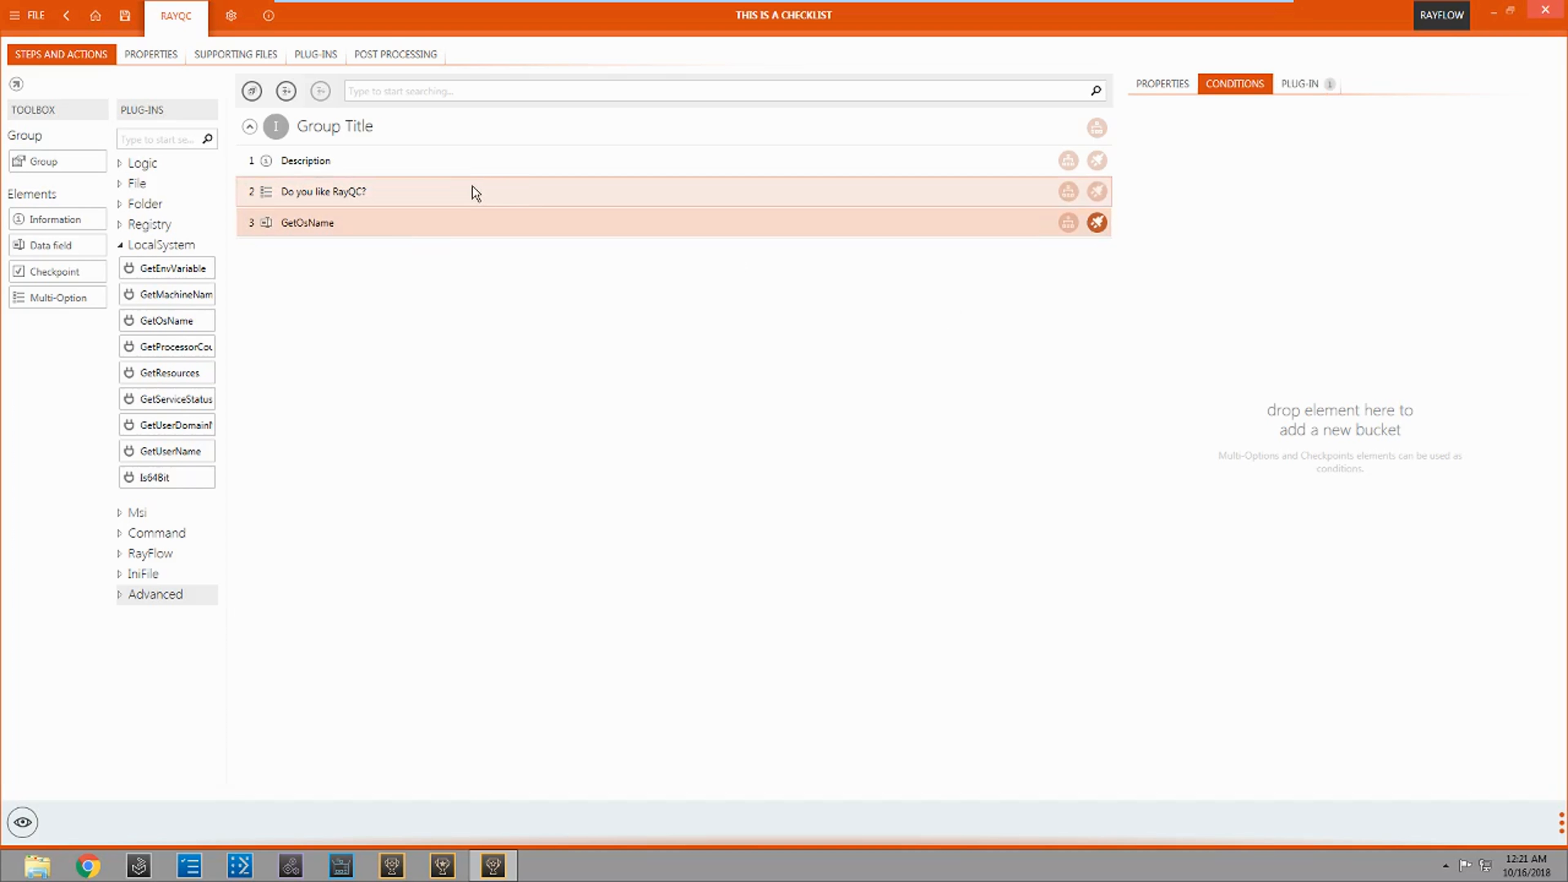
pyautogui.moveTo(475, 192); pyautogui.dragTo(1212, 172)
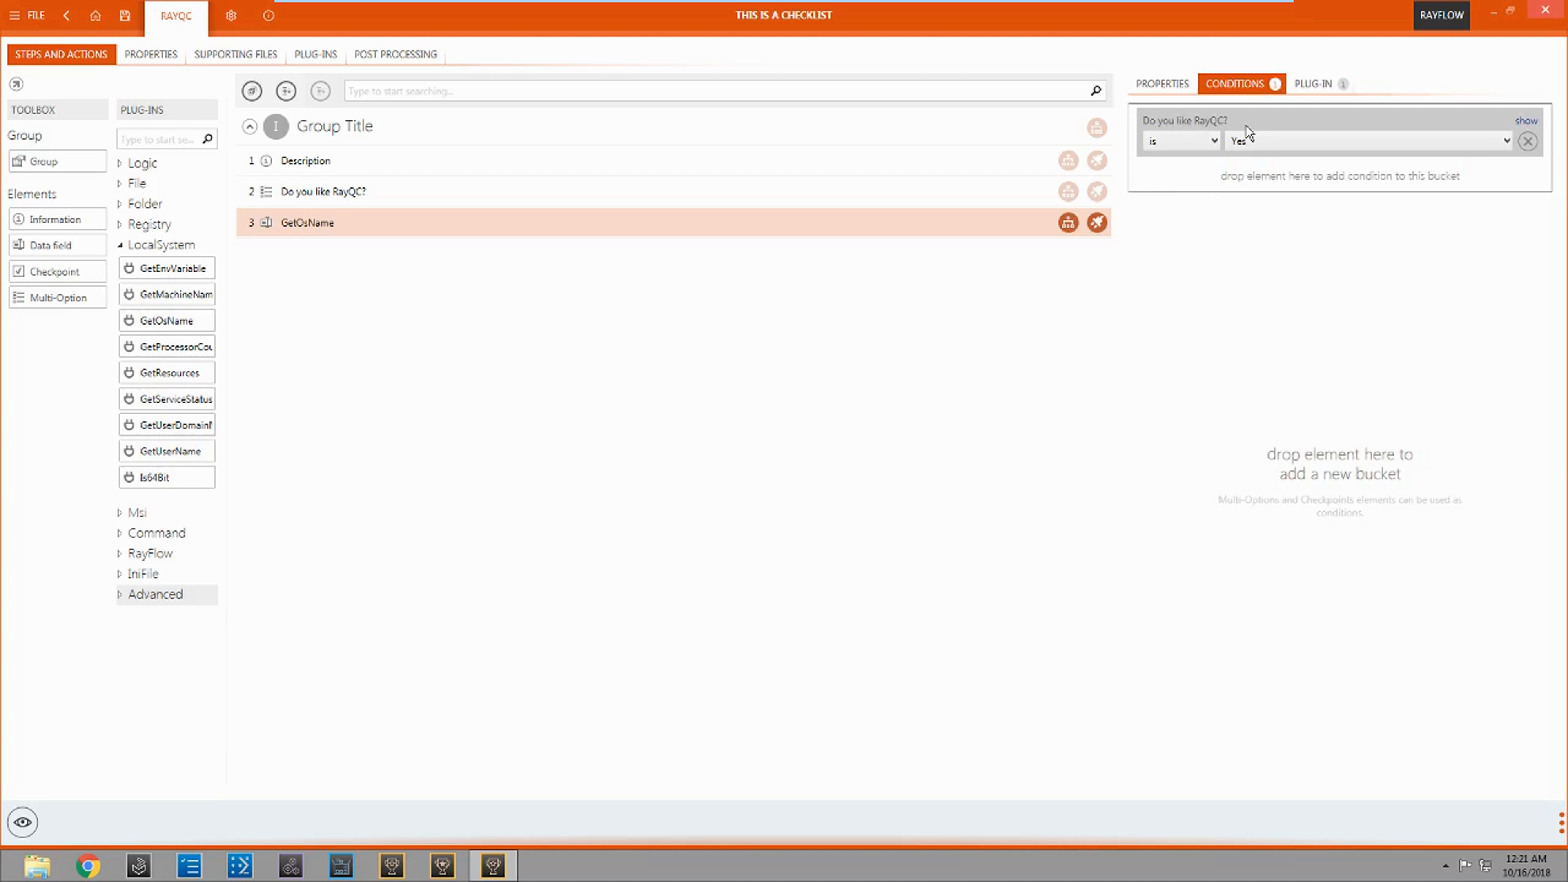
pyautogui.click(1214, 142)
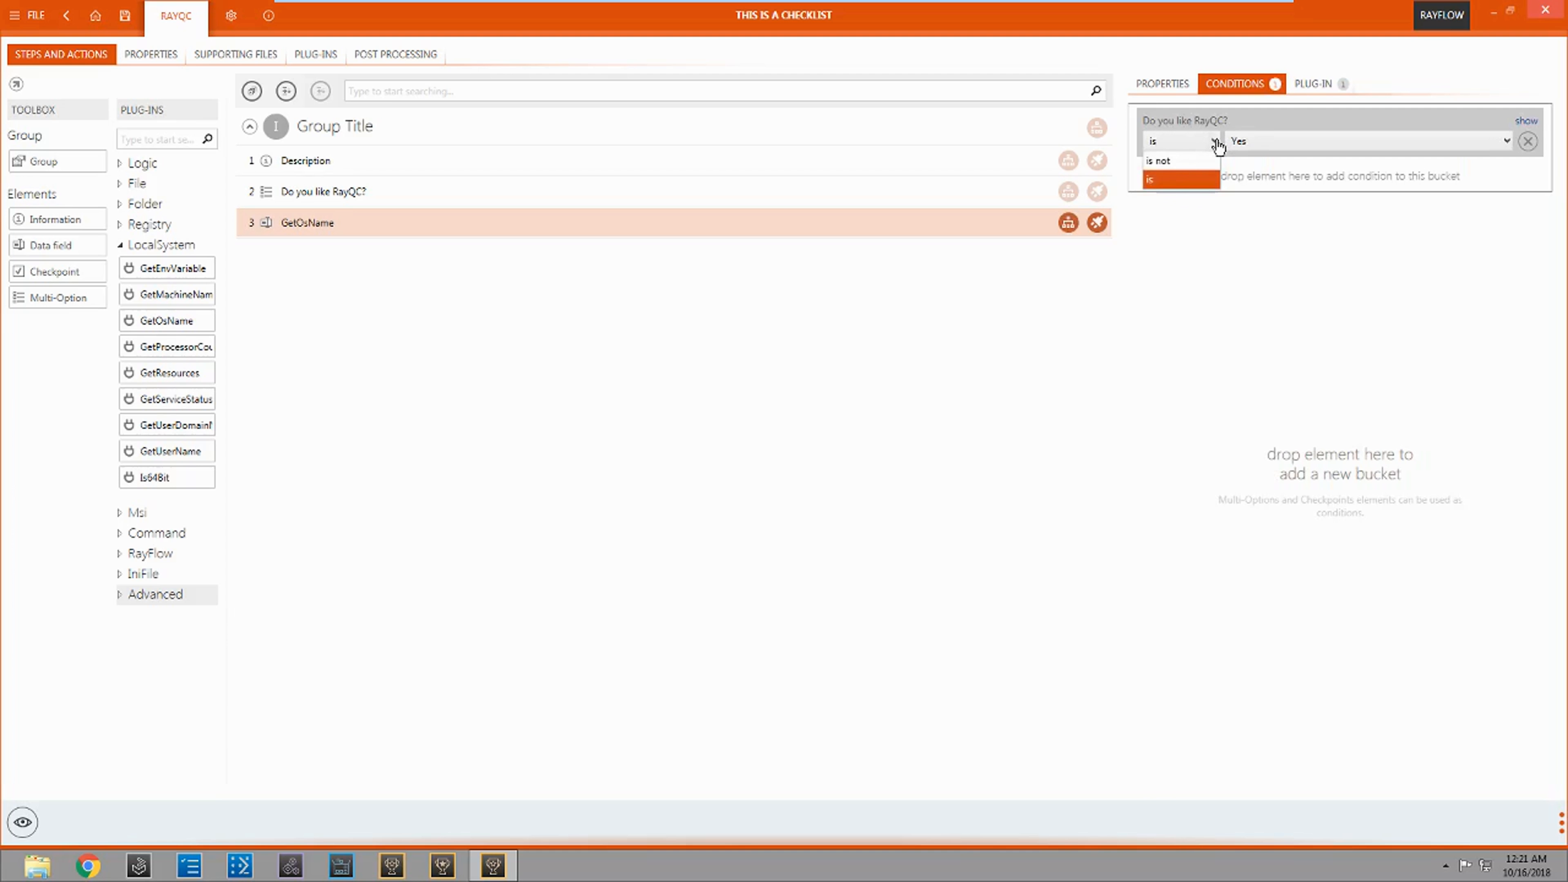
pyautogui.click(1207, 182)
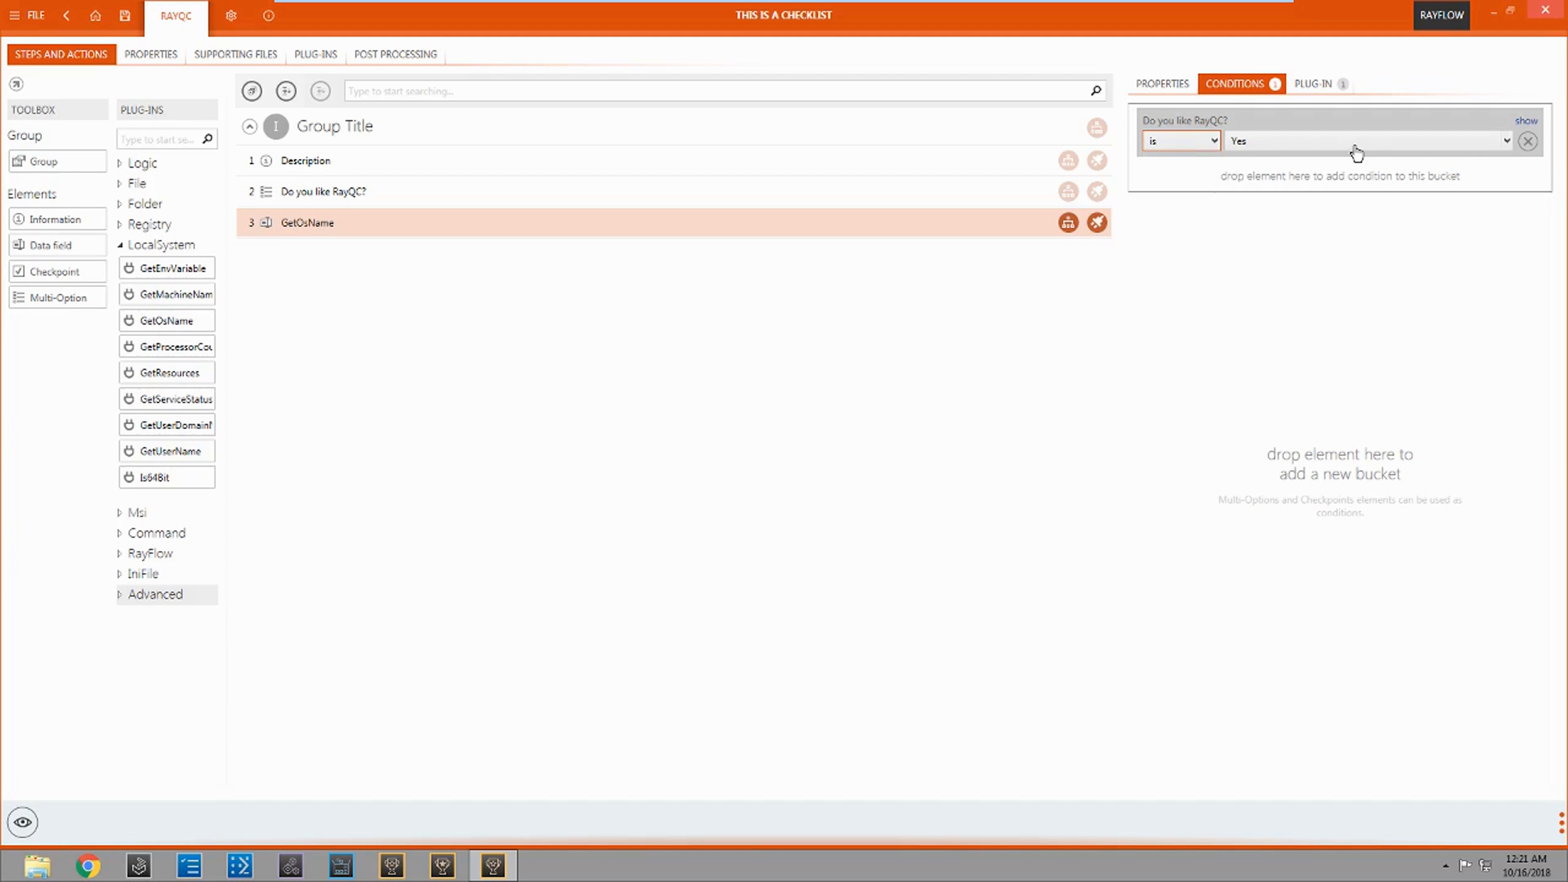
pyautogui.click(1373, 148)
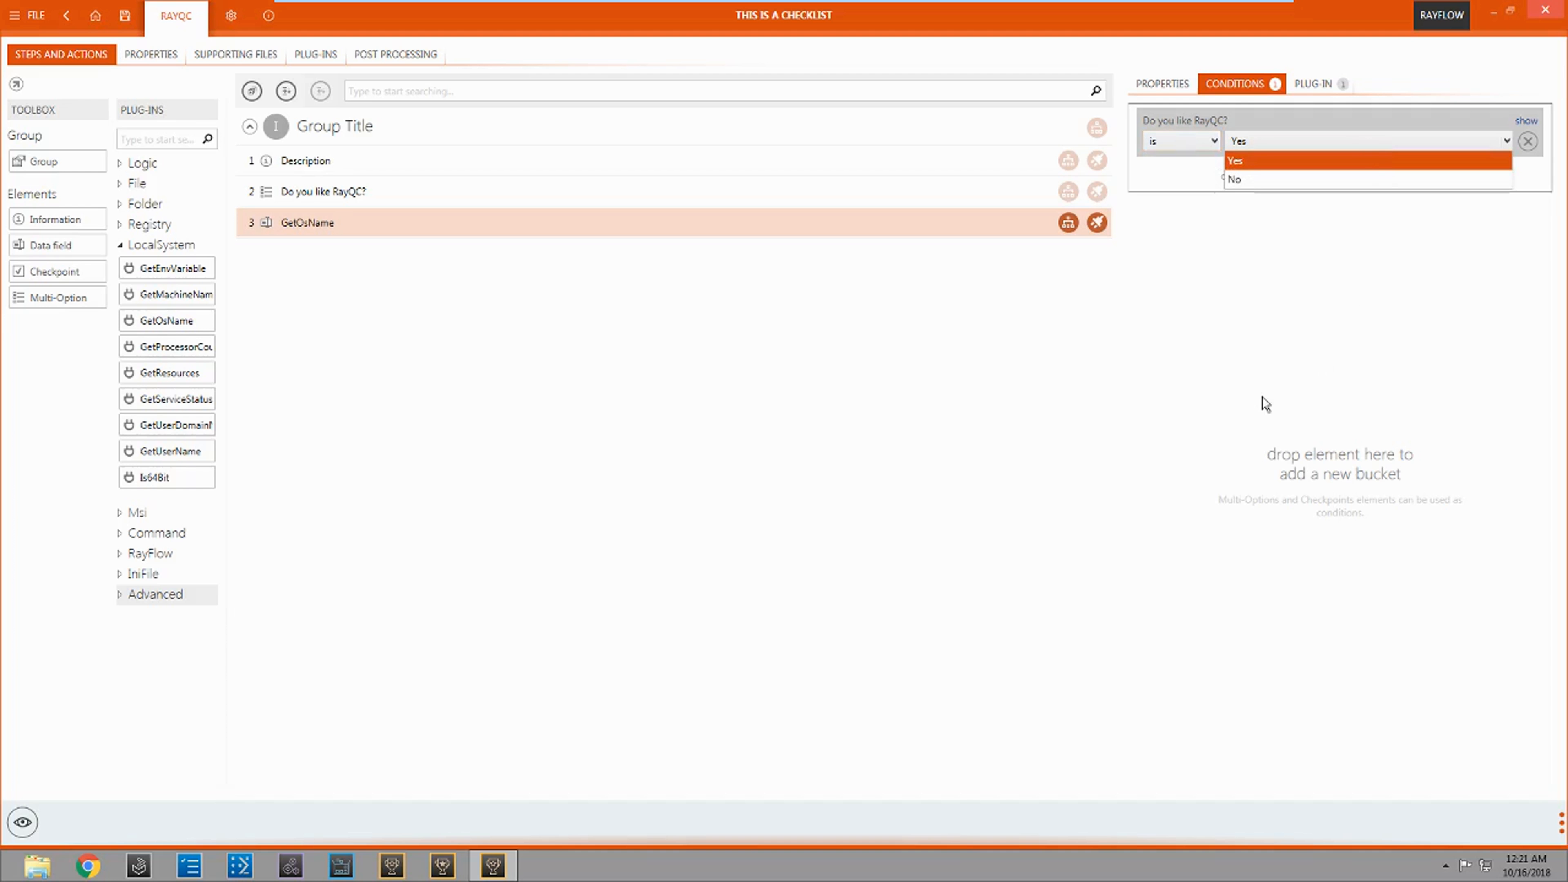
pyautogui.click(1279, 160)
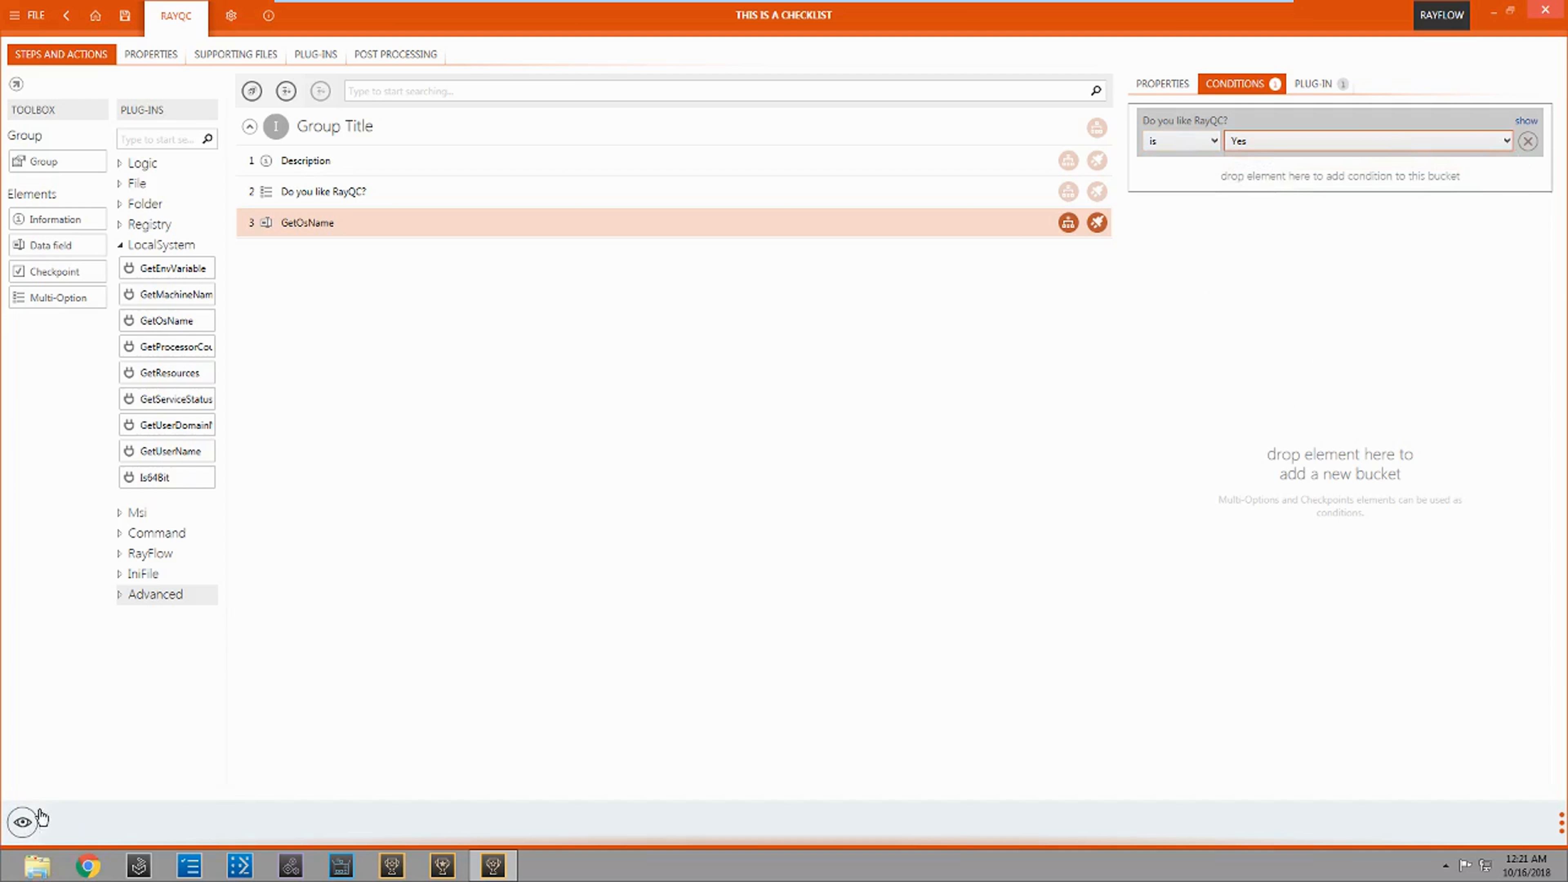
# Step: Test the condition by viewing the checklist, resetting its answers and answering "Do you like RayQC?" with Yes
pyautogui.click(22, 825)
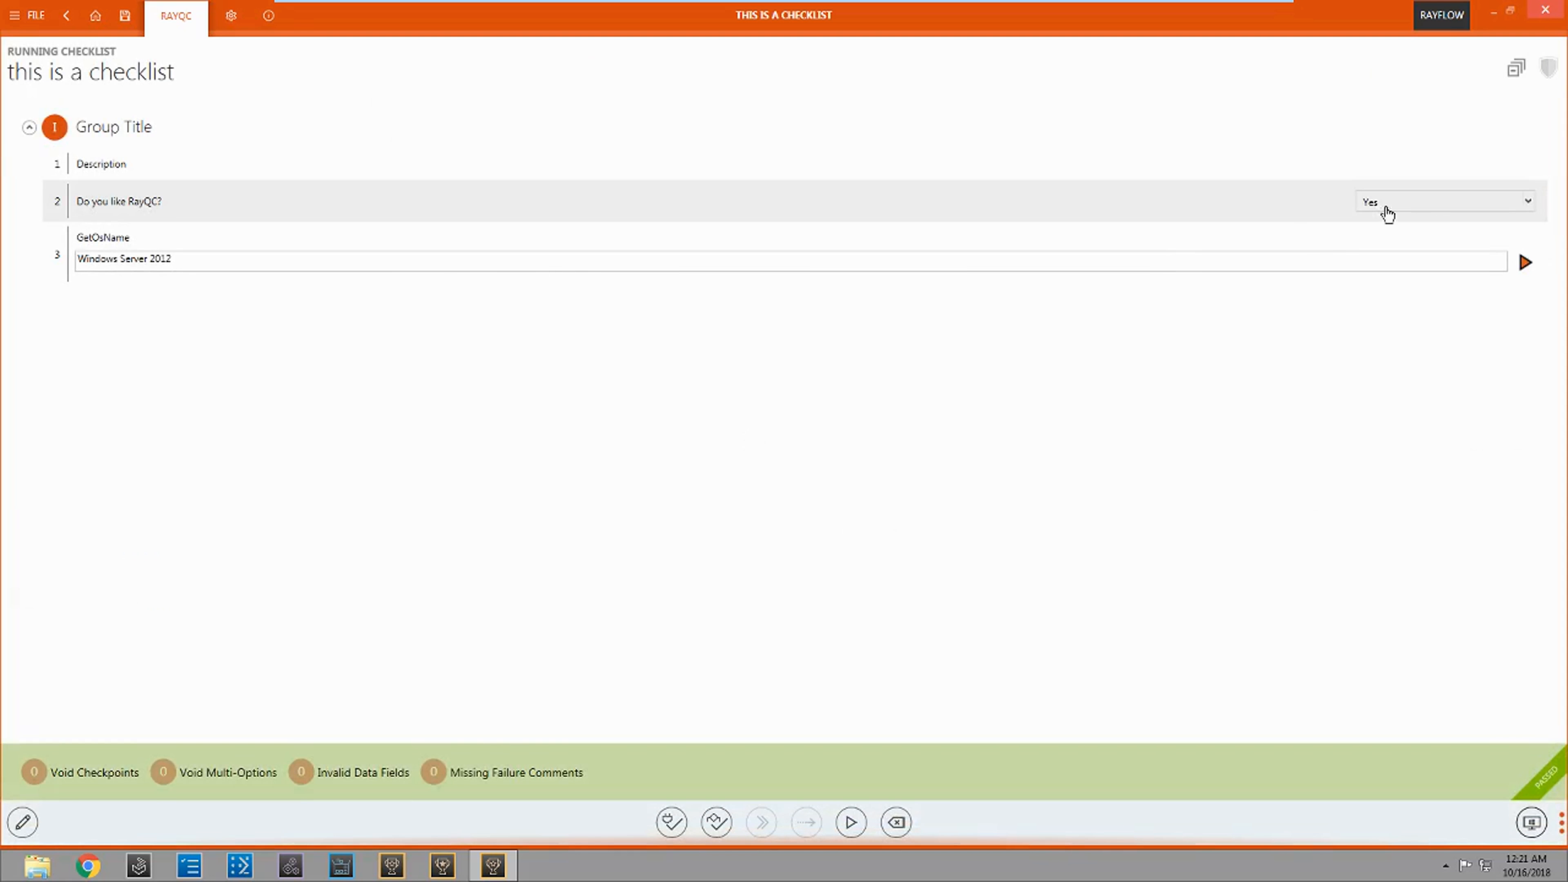
pyautogui.click(895, 825)
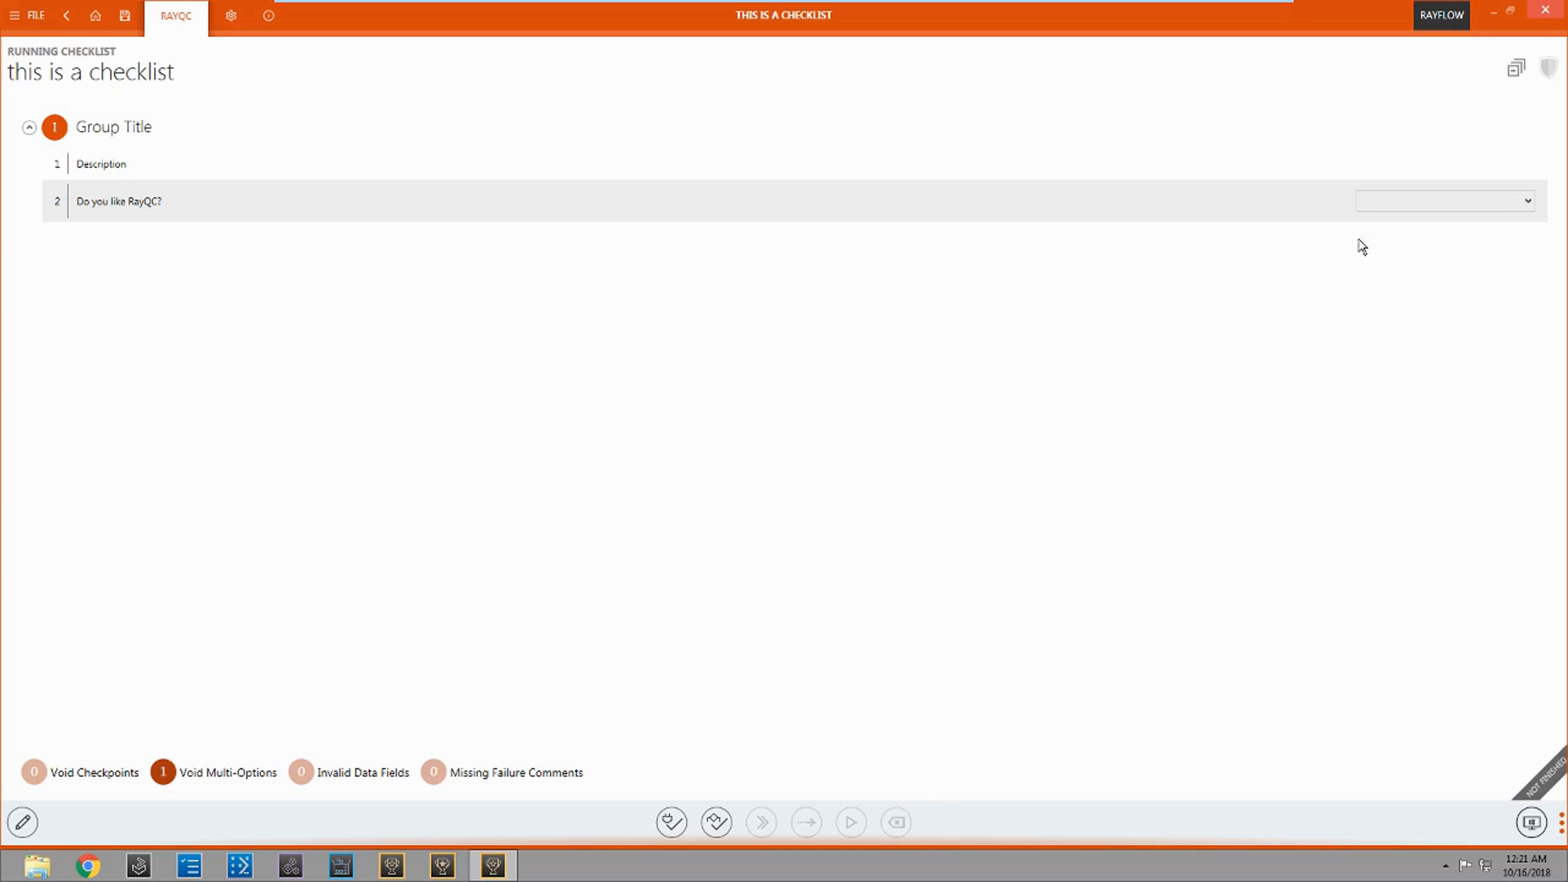
pyautogui.click(1405, 210)
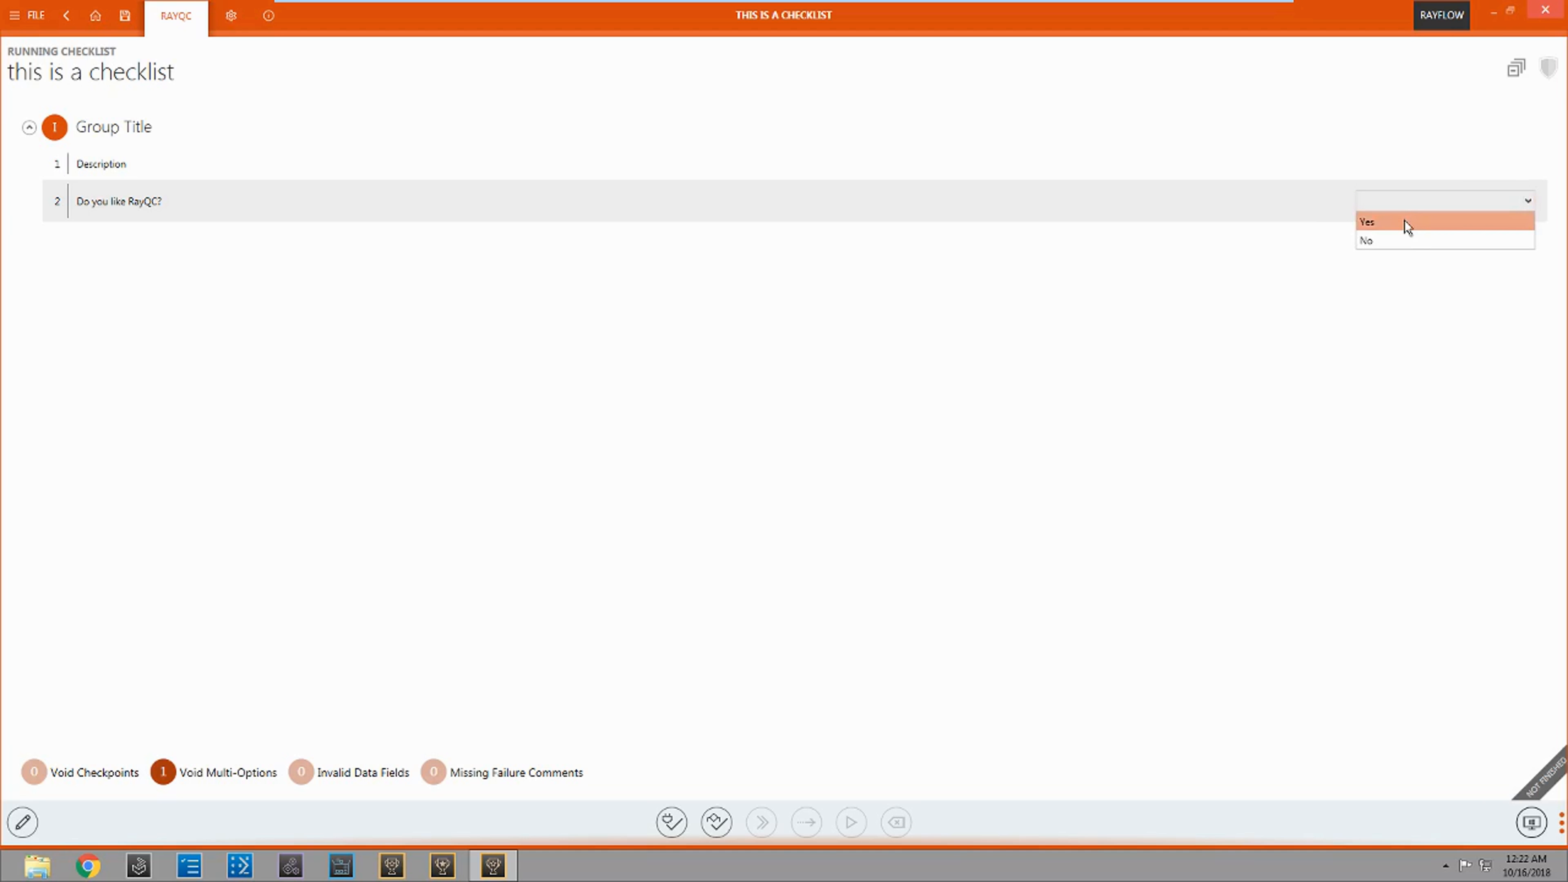
pyautogui.click(1404, 220)
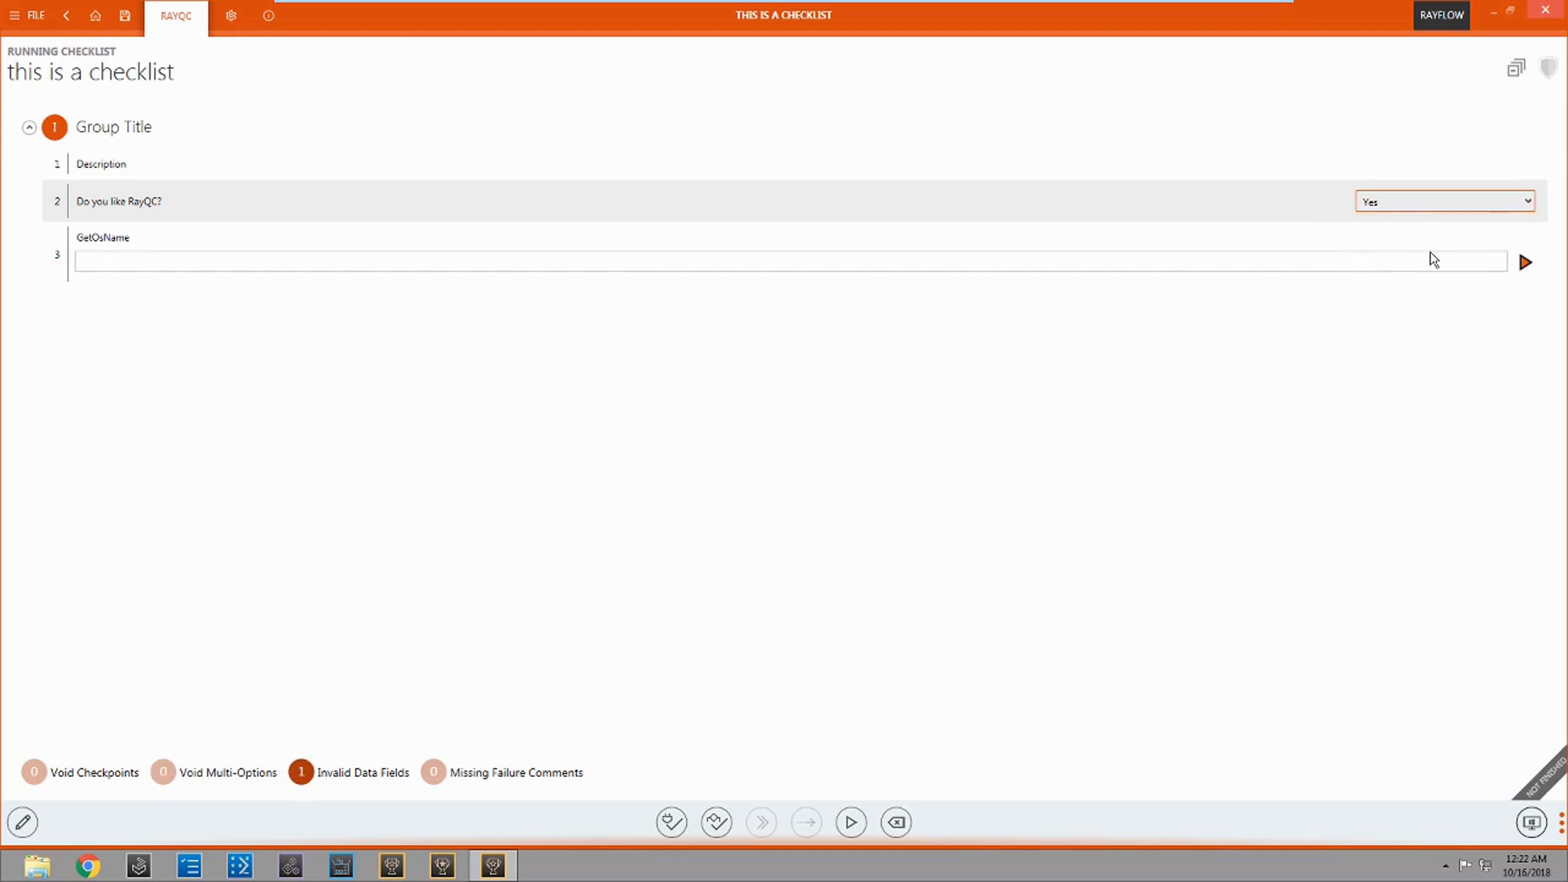
# Step: Run the GetOsName plug-in, reset the checklist's answers and answer "Do you like RayQC?" with No to test the condition
pyautogui.click(1527, 272)
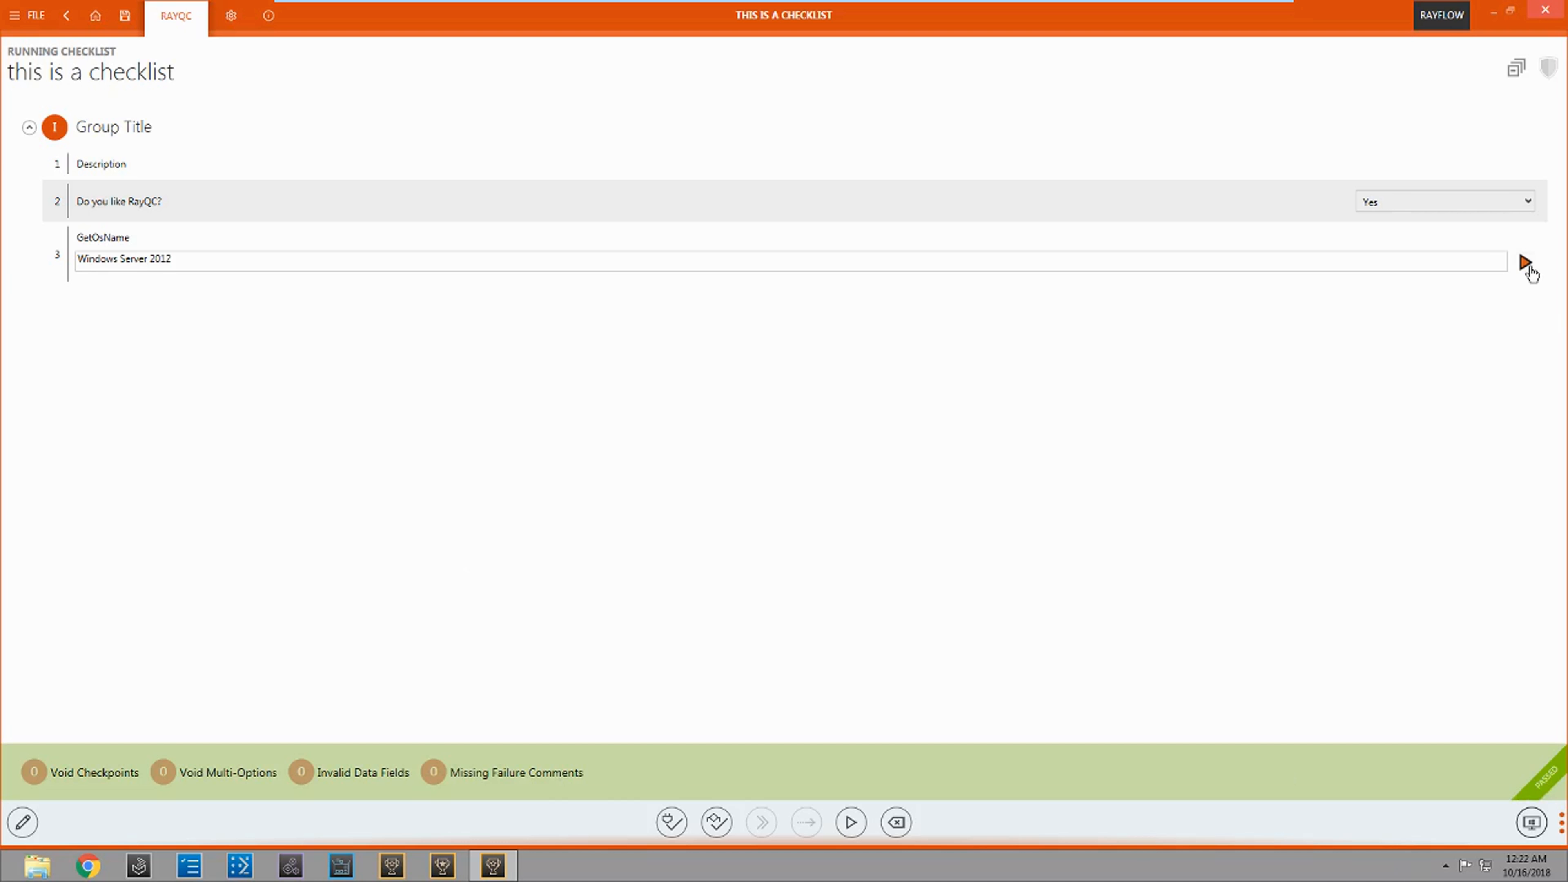
pyautogui.click(906, 820)
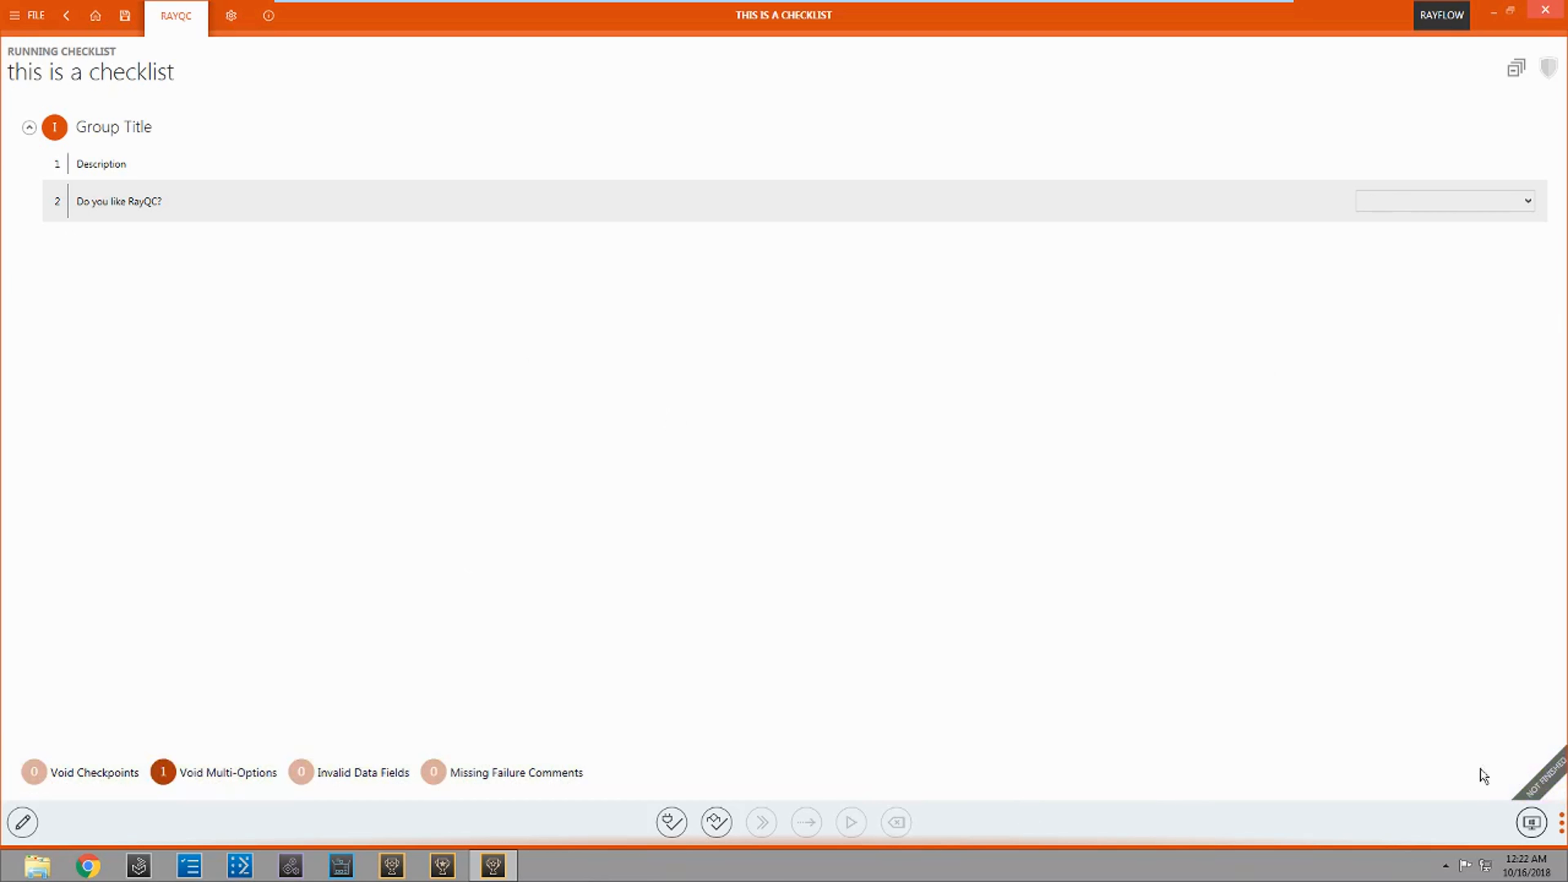
pyautogui.click(1462, 201)
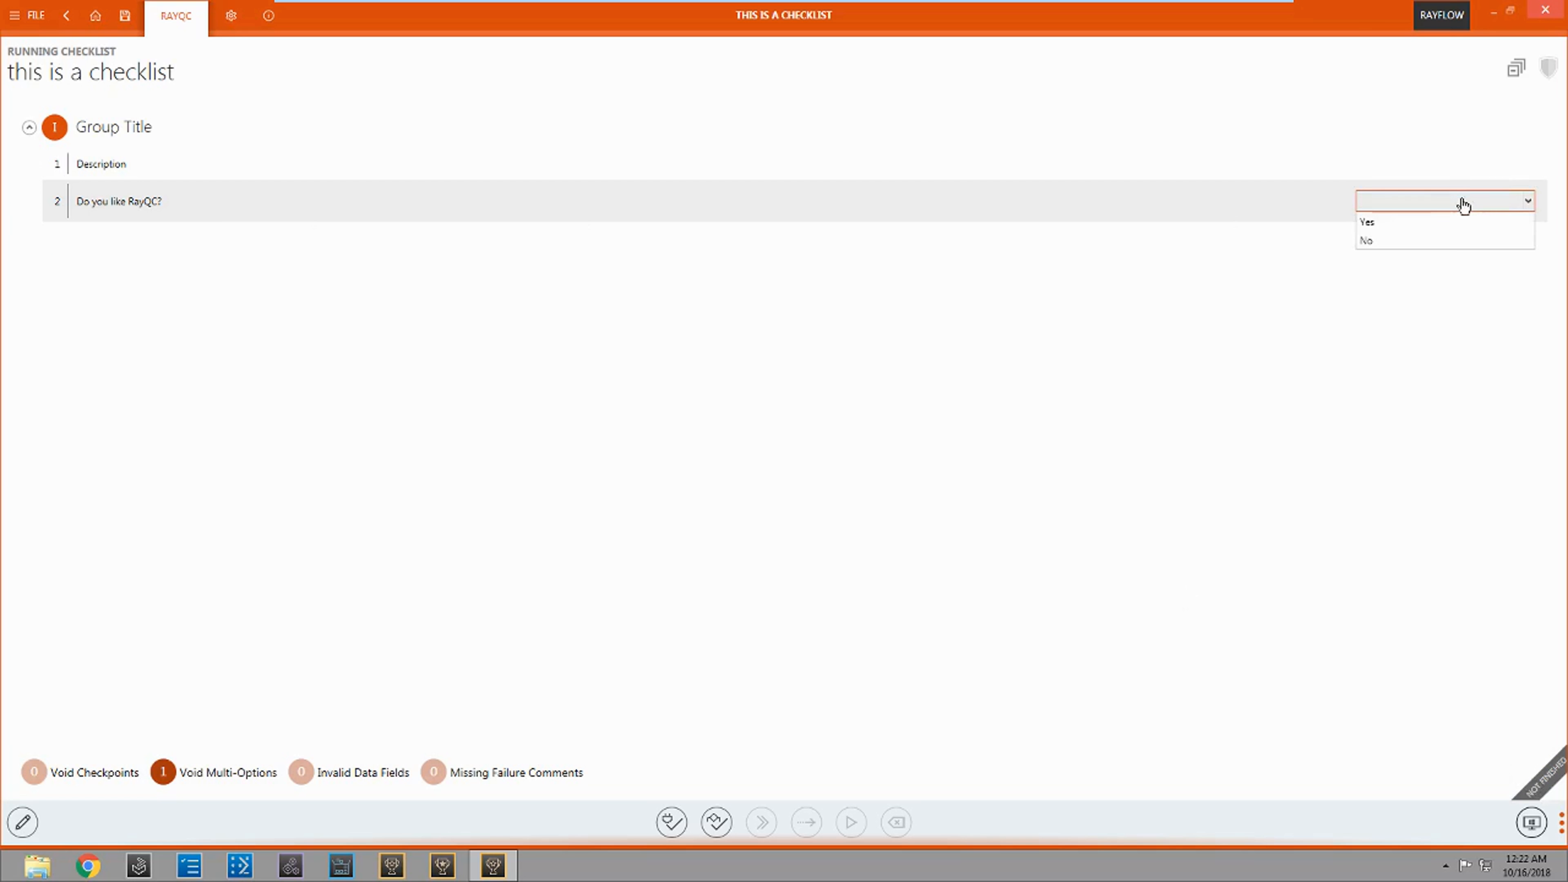
pyautogui.click(1444, 238)
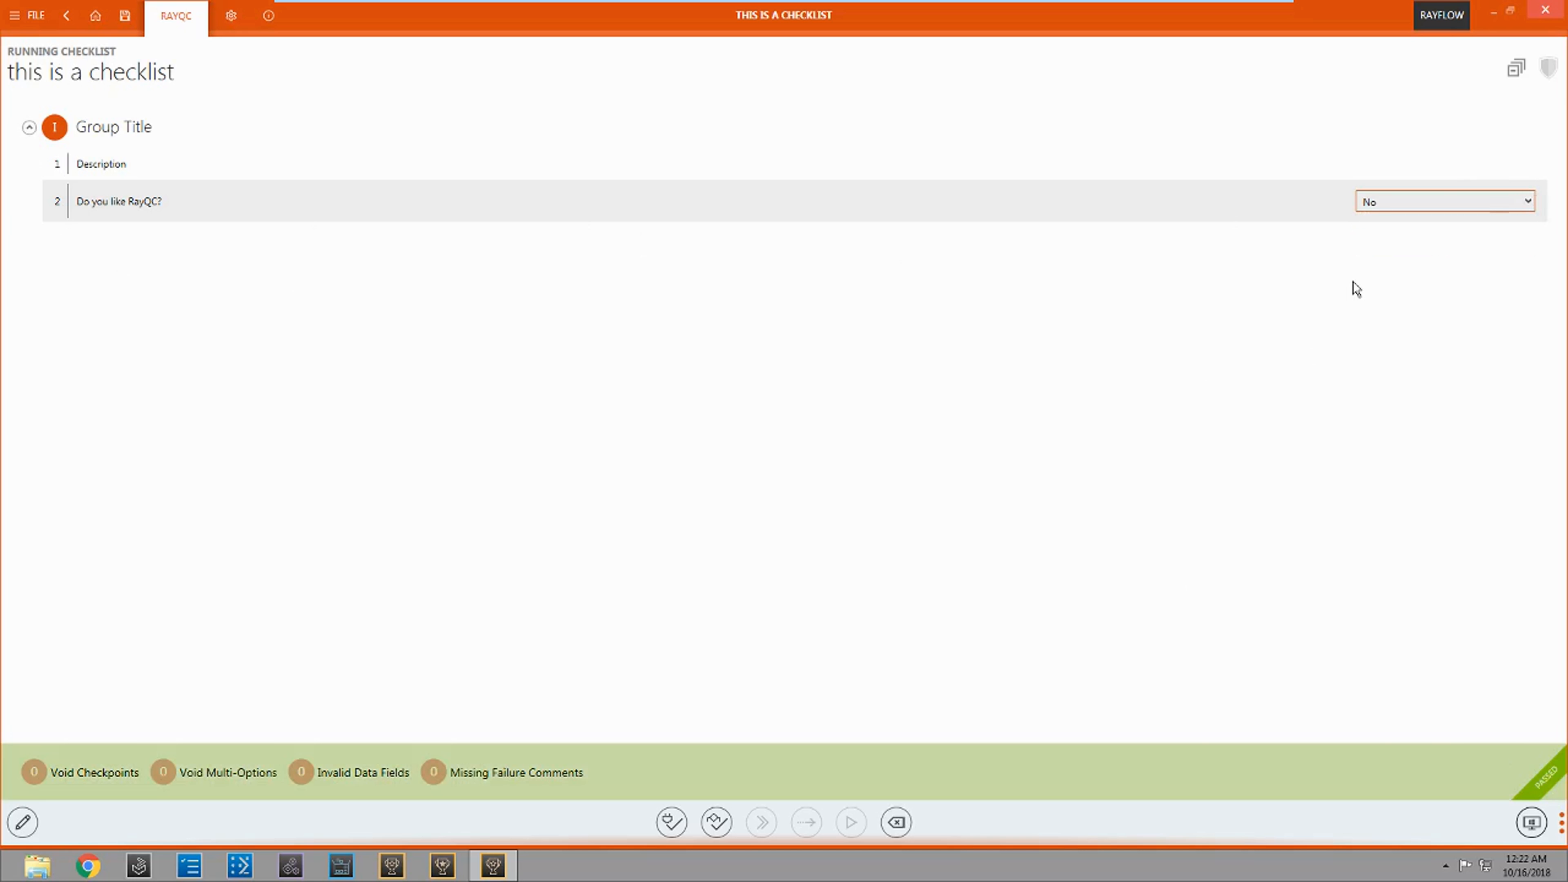
# Step: Return to checklist editing and delete the Description element from the first group
pyautogui.click(23, 823)
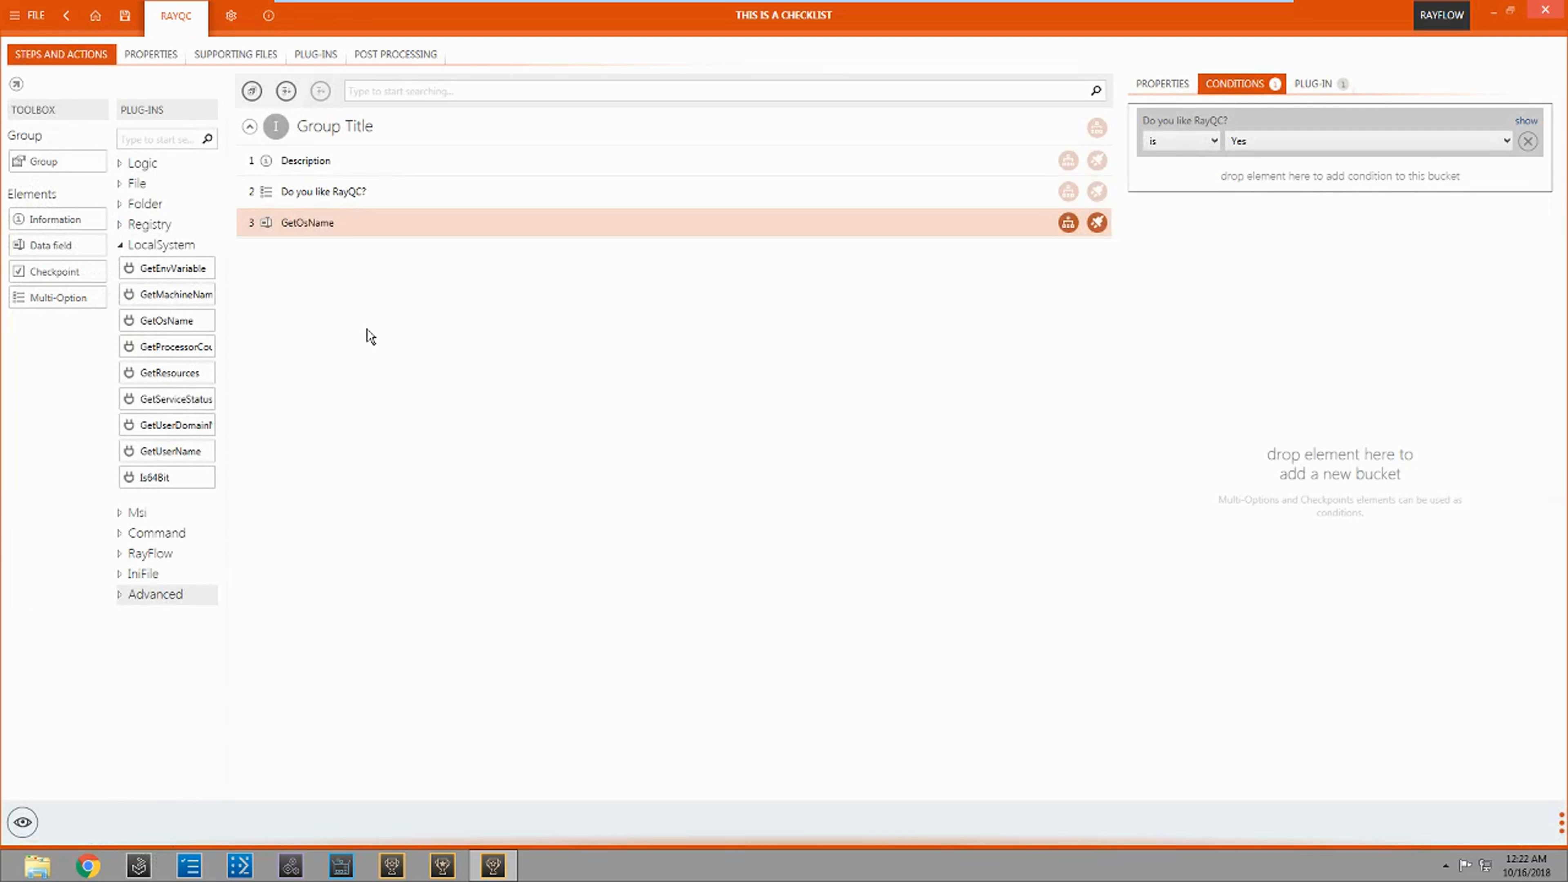
pyautogui.rightClick(346, 161)
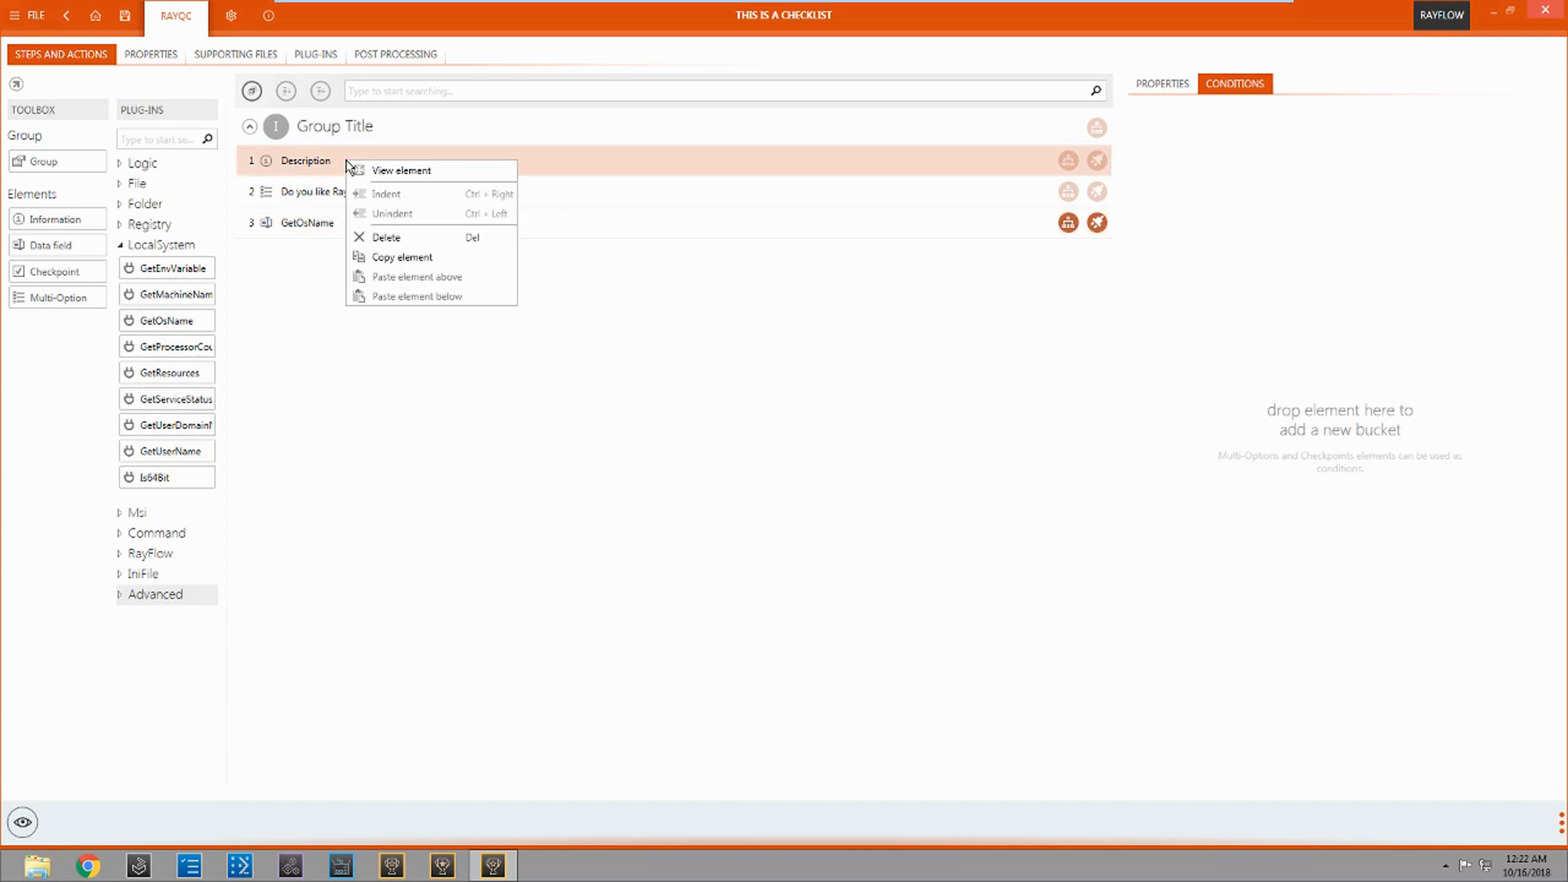
pyautogui.click(439, 235)
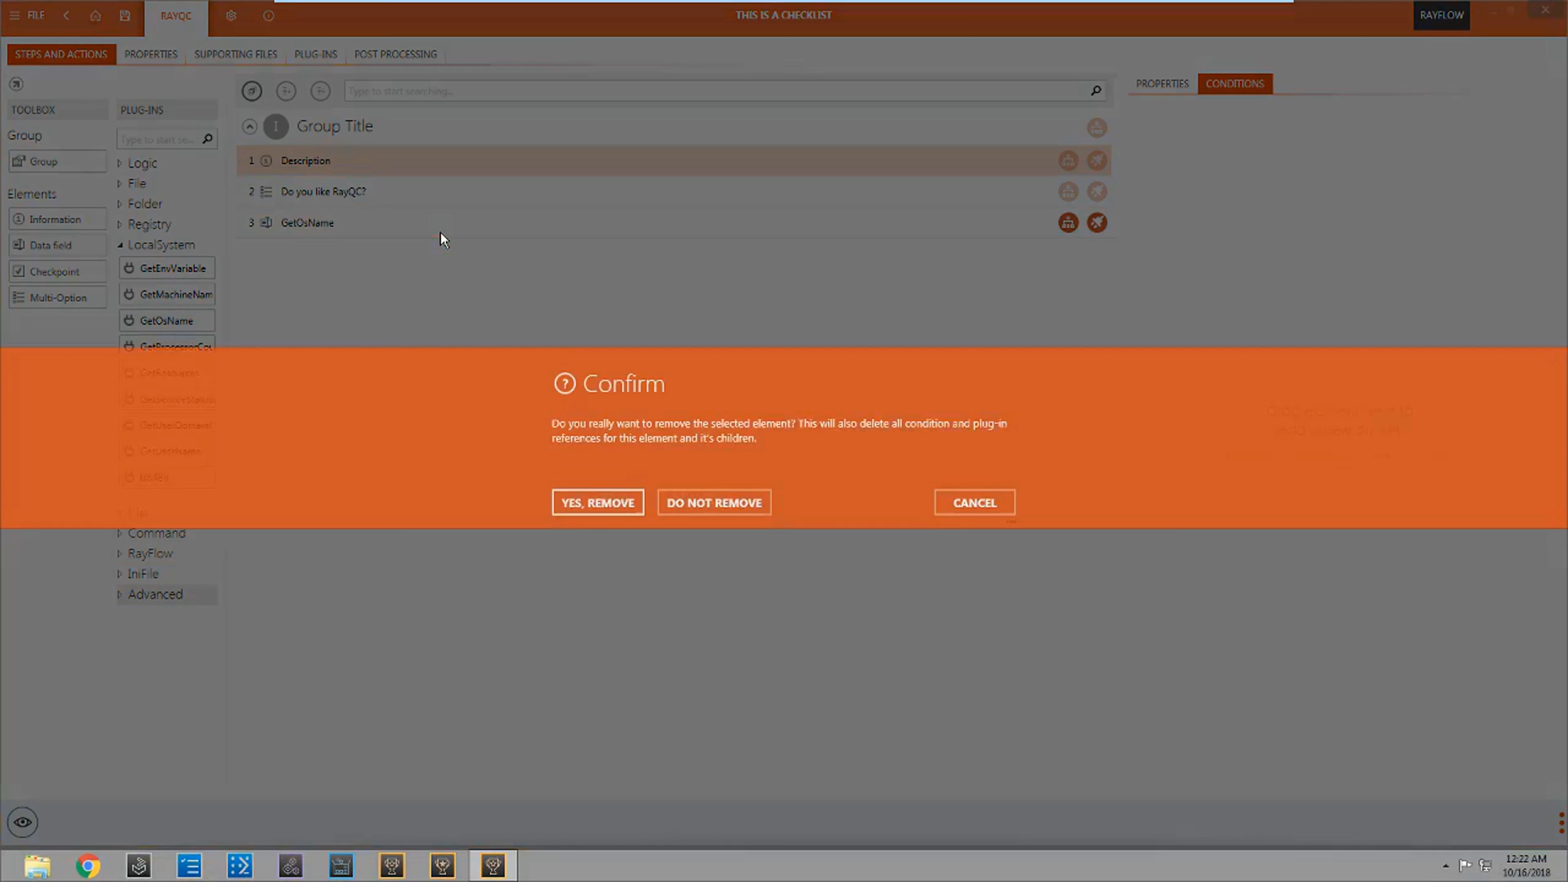
pyautogui.click(602, 490)
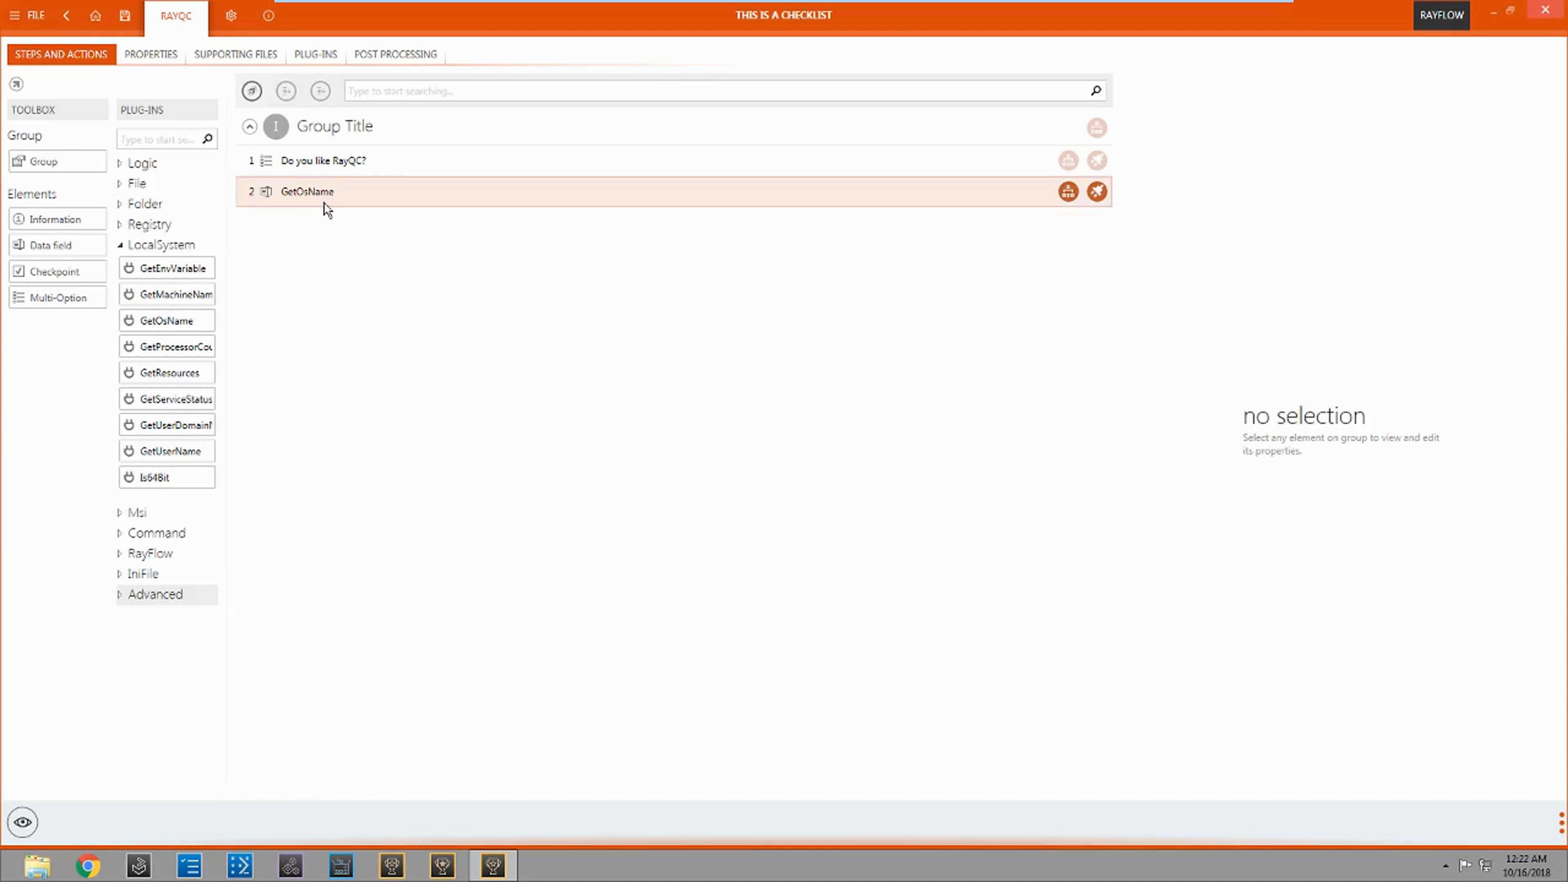
# Step: Indent the GetOsName element so that it is a child of "Do you like RayQC?"
pyautogui.click(330, 189)
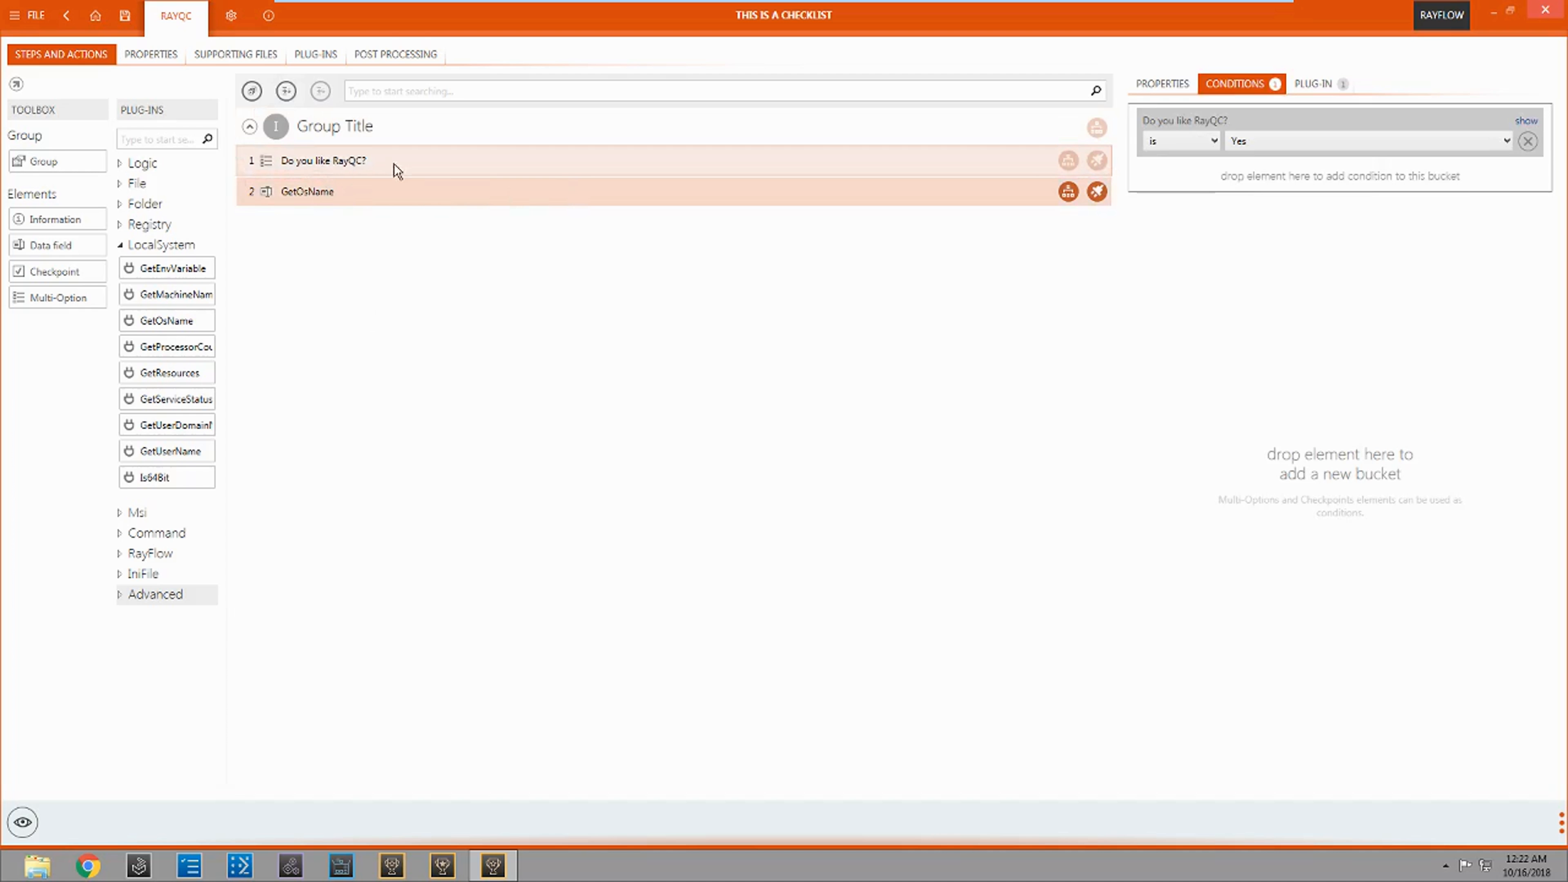
pyautogui.click(287, 93)
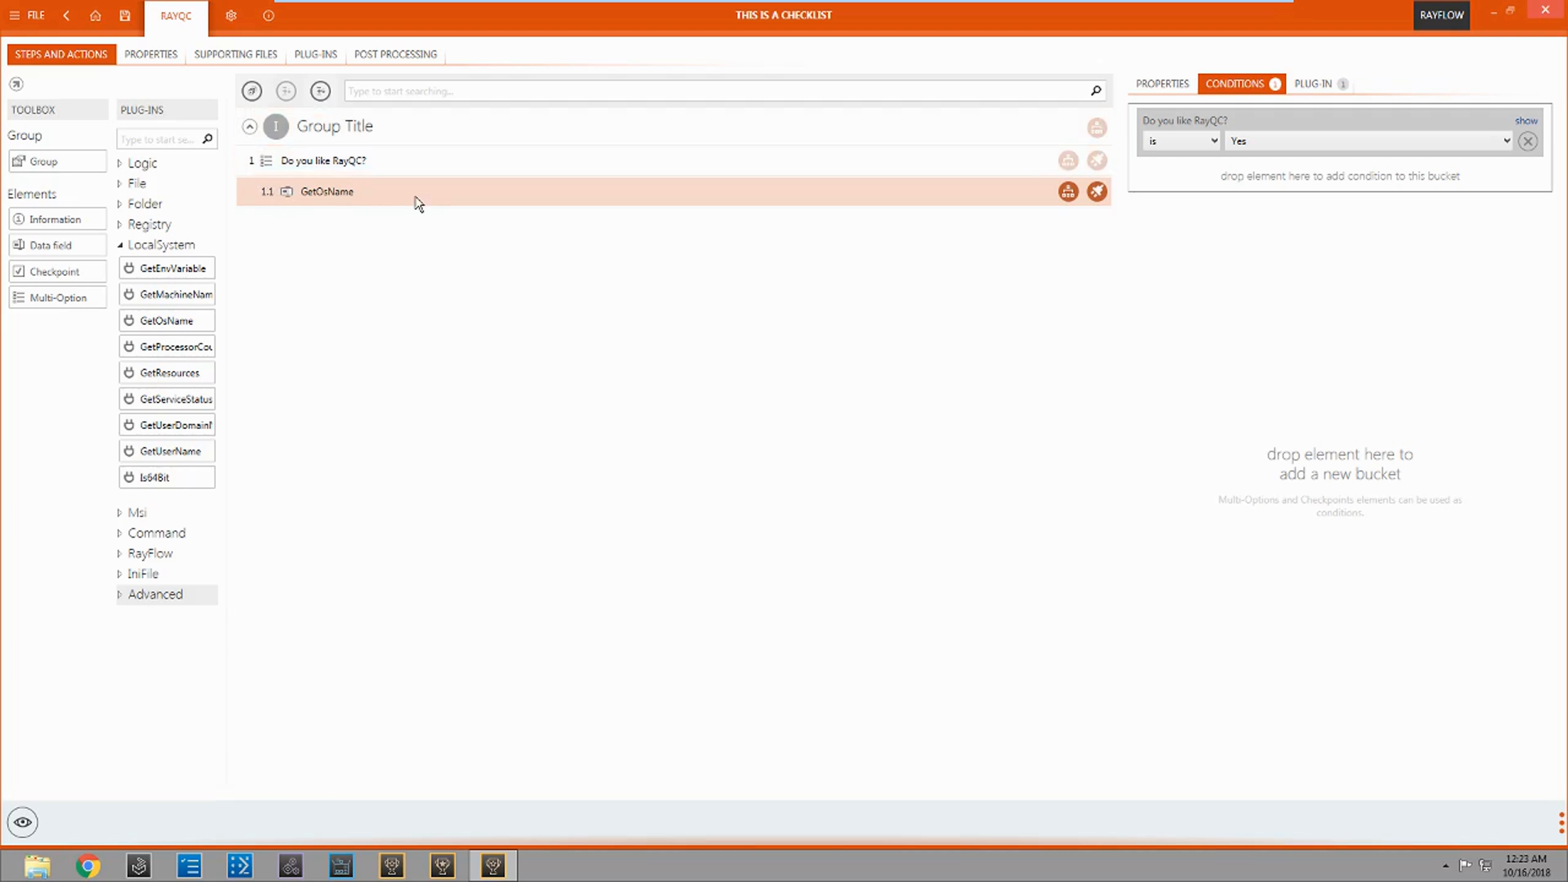
pyautogui.click(388, 222)
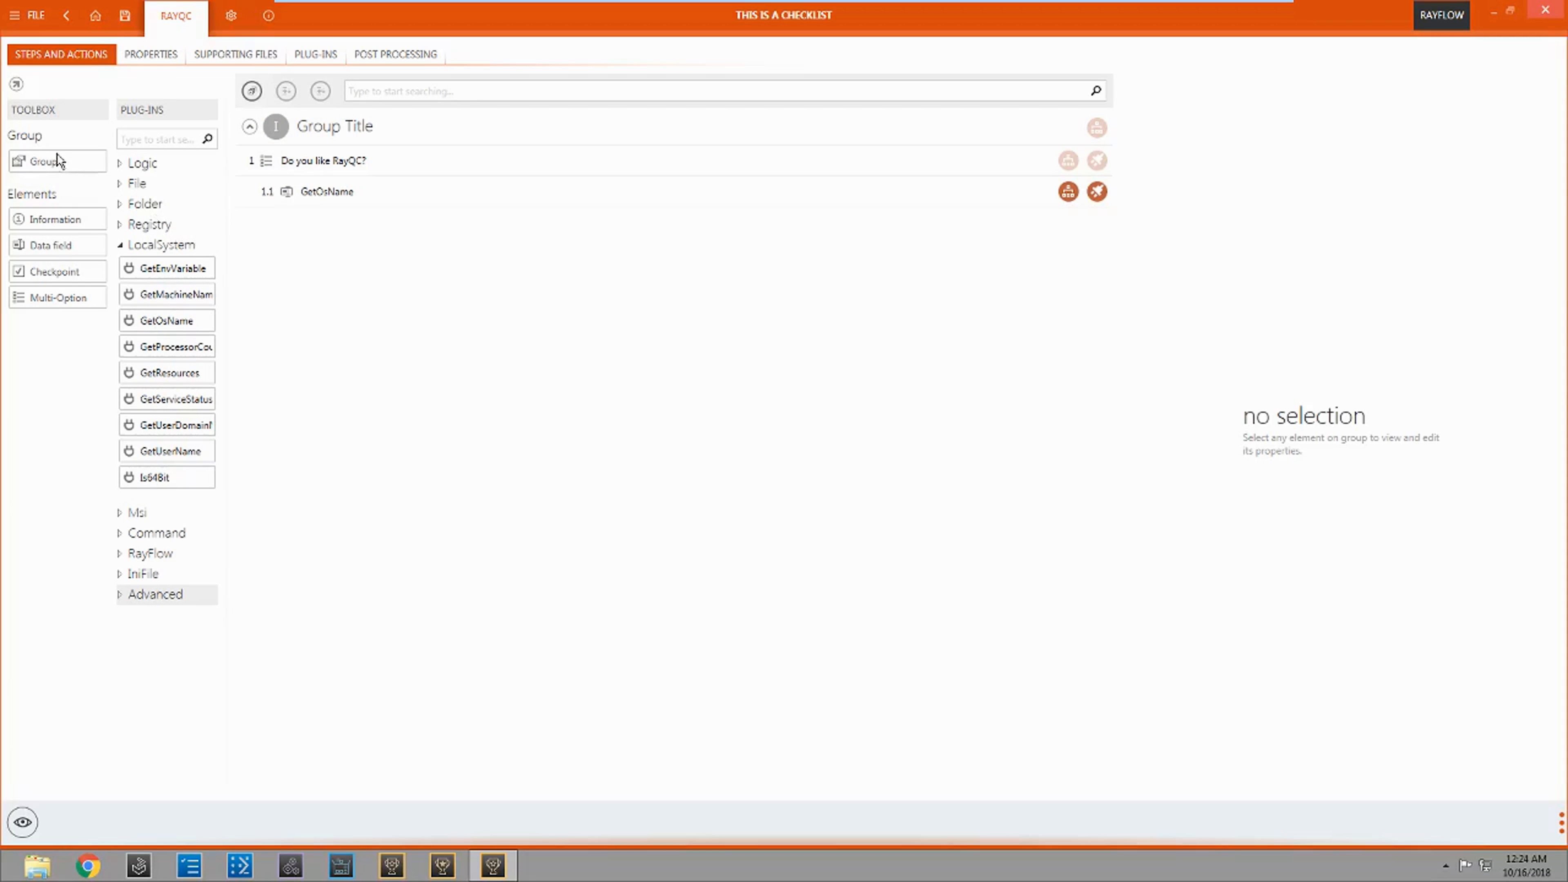
# Step: Add a second group below the first one and title it "Group 2"
pyautogui.moveTo(60, 155); pyautogui.dragTo(413, 282)
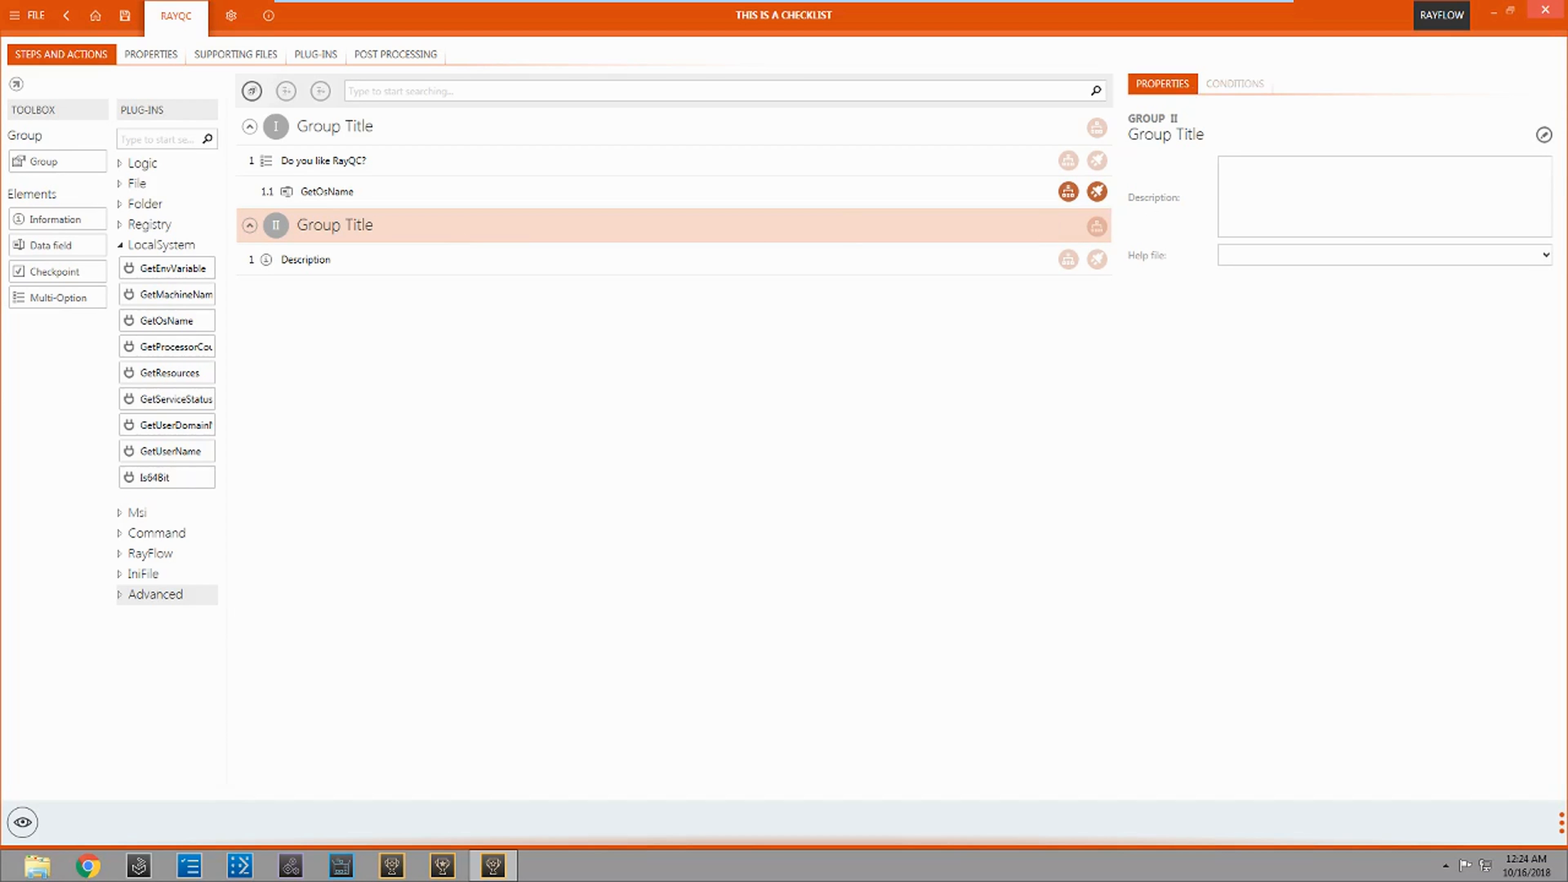
pyautogui.click(1543, 134)
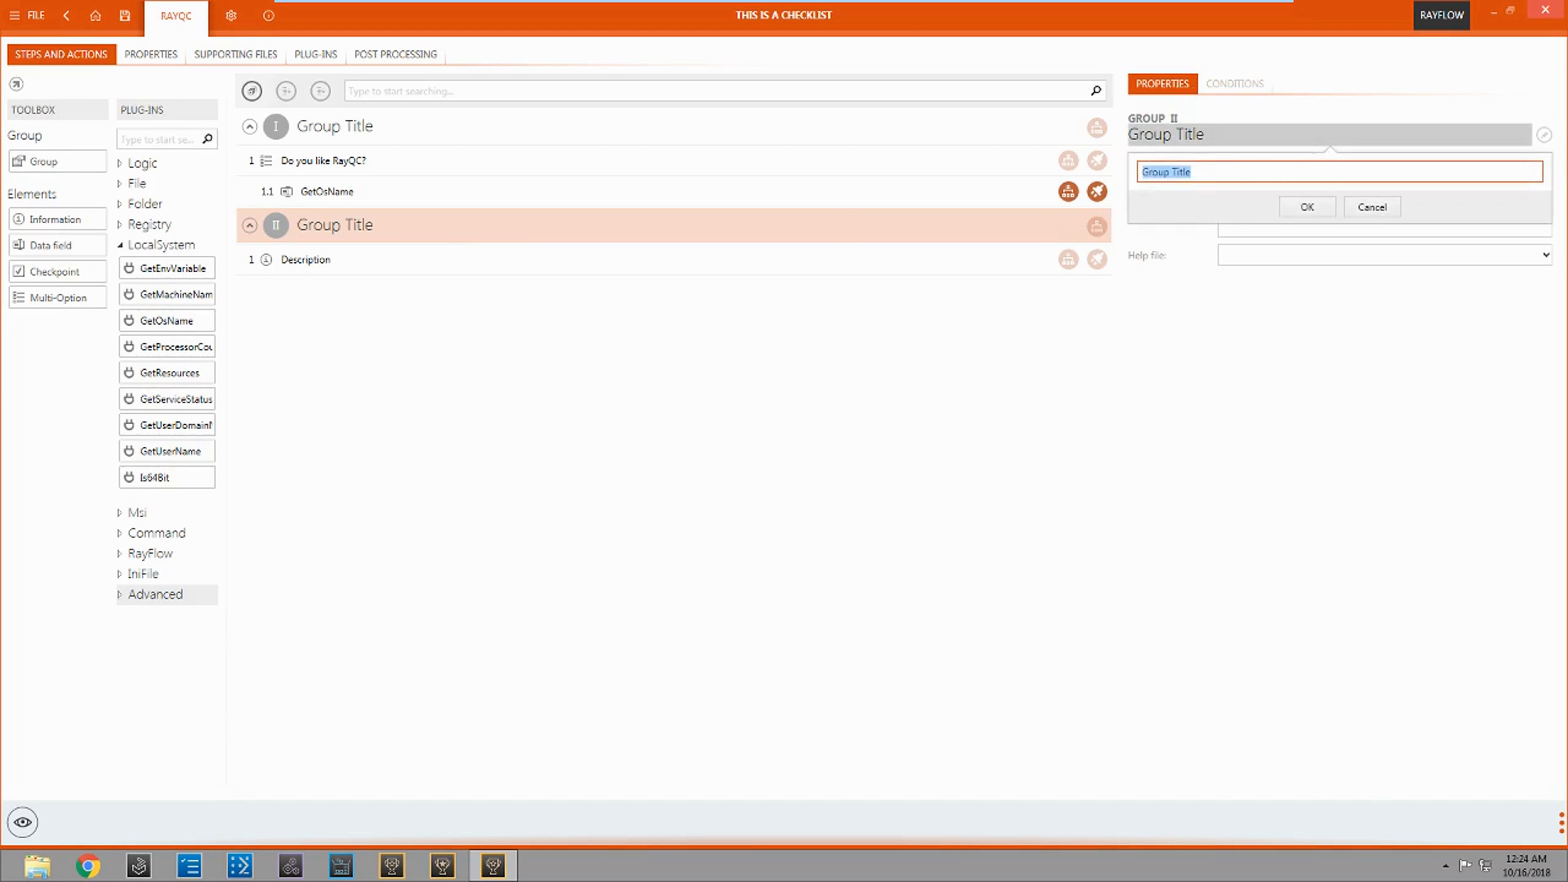
pyautogui.write('Gr')
pyautogui.press('Return')
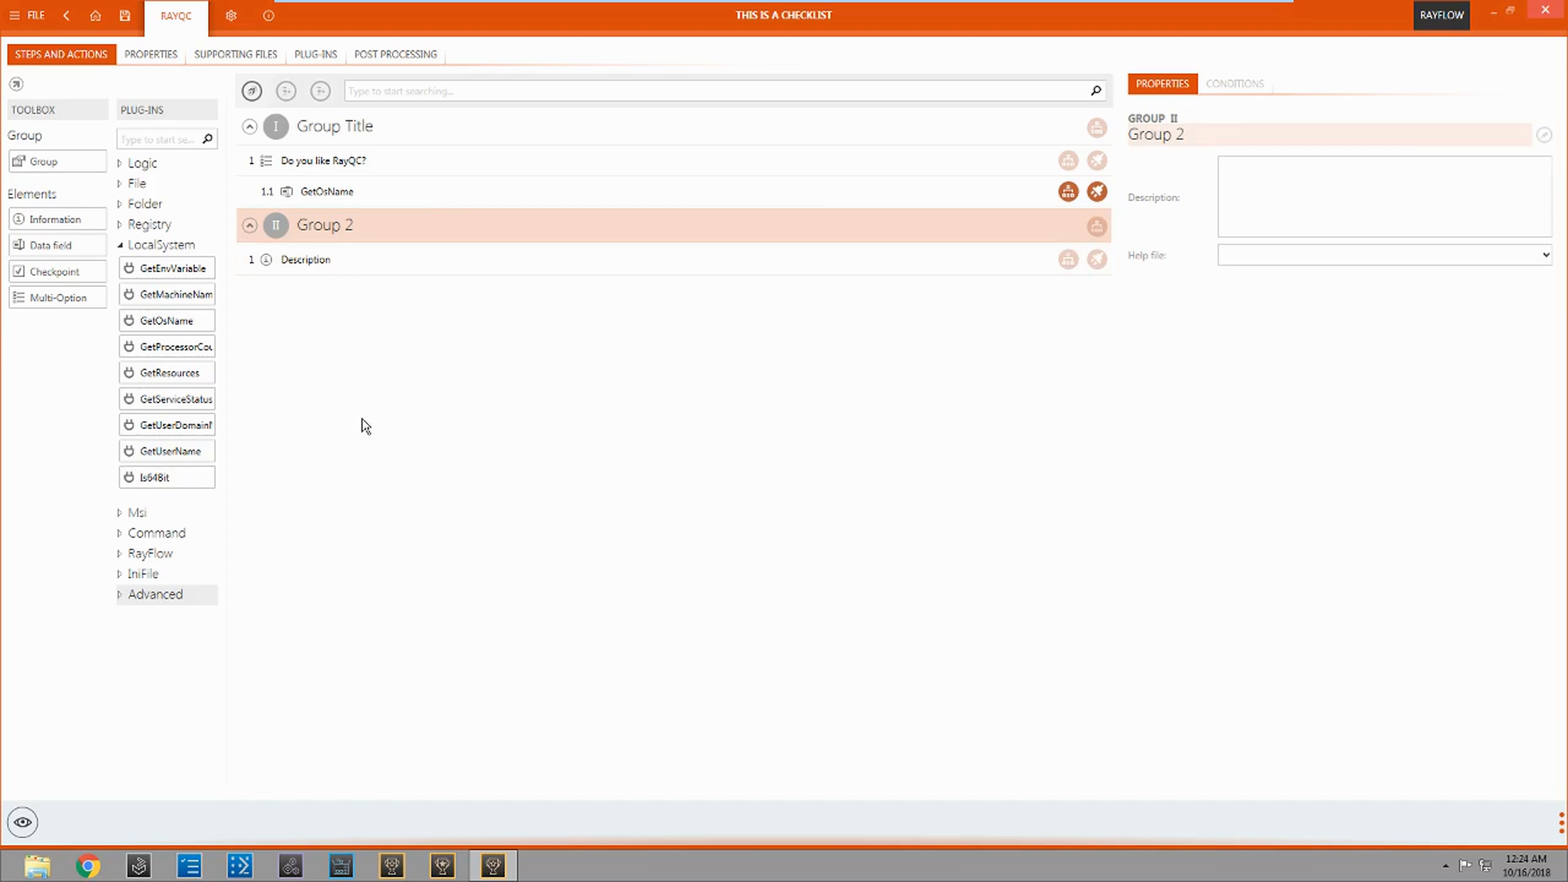
# Step: Add the LocalSystem Is64Bit plug-in as an element in Group 2 and delete that group's Description element
pyautogui.moveTo(188, 476); pyautogui.dragTo(389, 314)
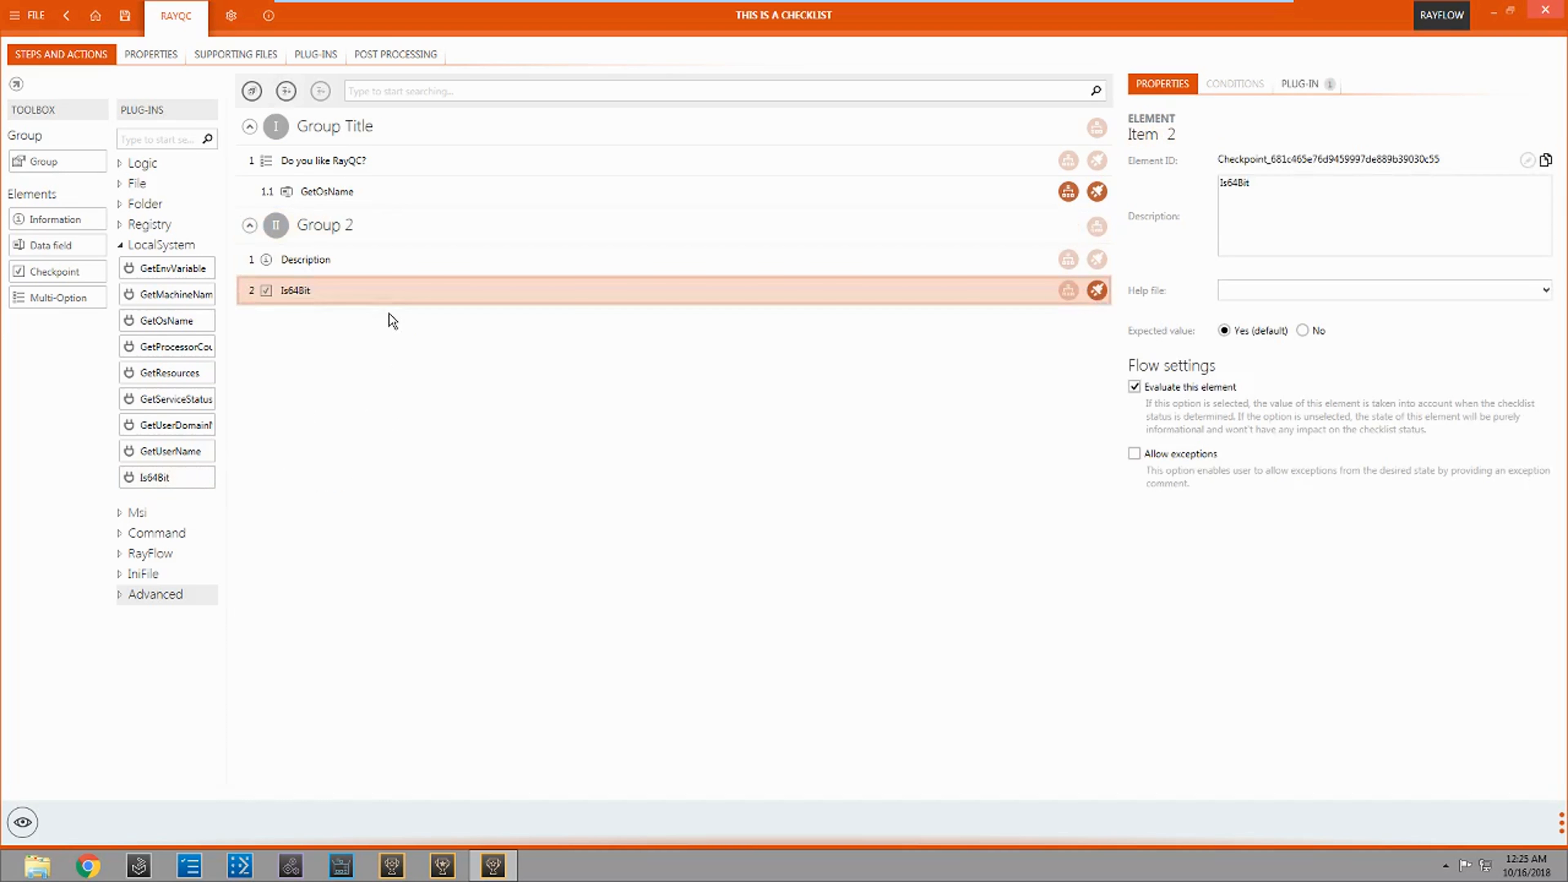
pyautogui.rightClick(339, 256)
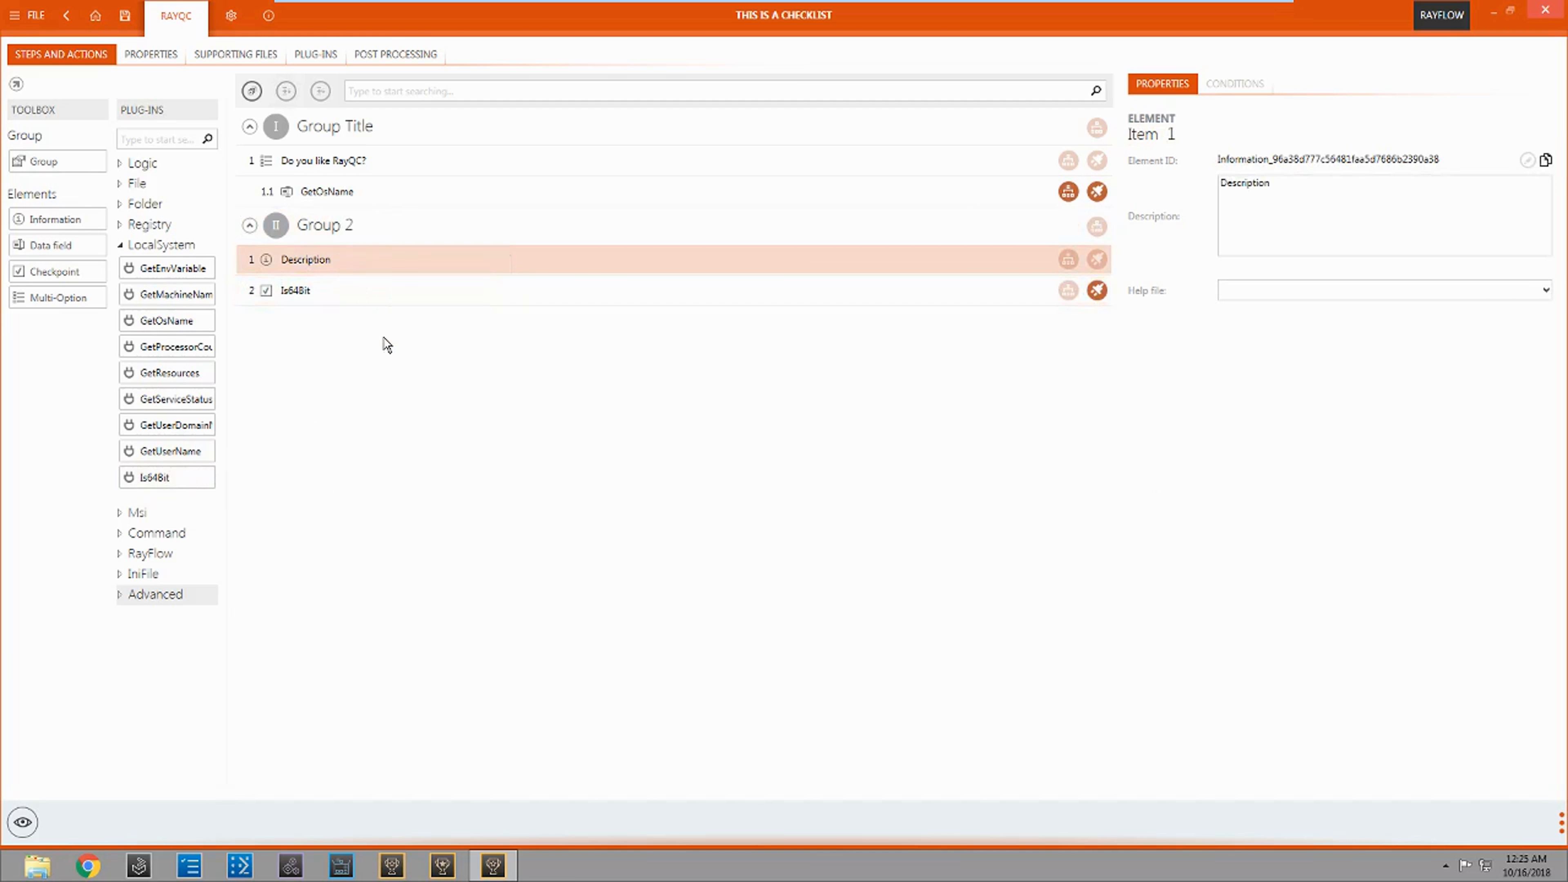
pyautogui.click(383, 337)
pyautogui.click(621, 488)
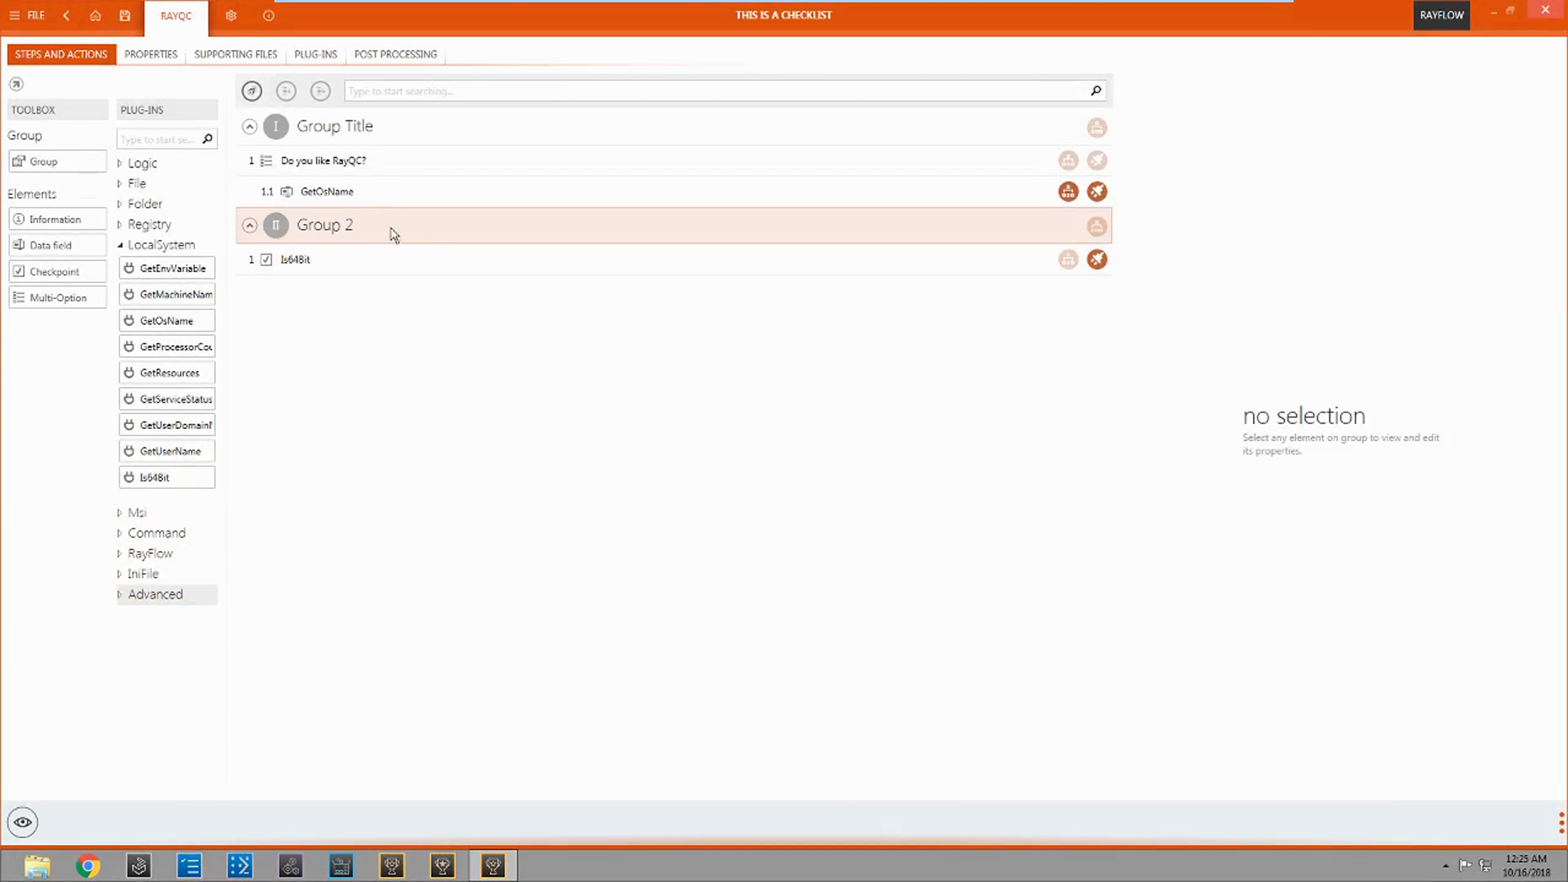
# Step: Give Group 2 a condition that "Do you like RayQC?" is Yes
pyautogui.click(351, 236)
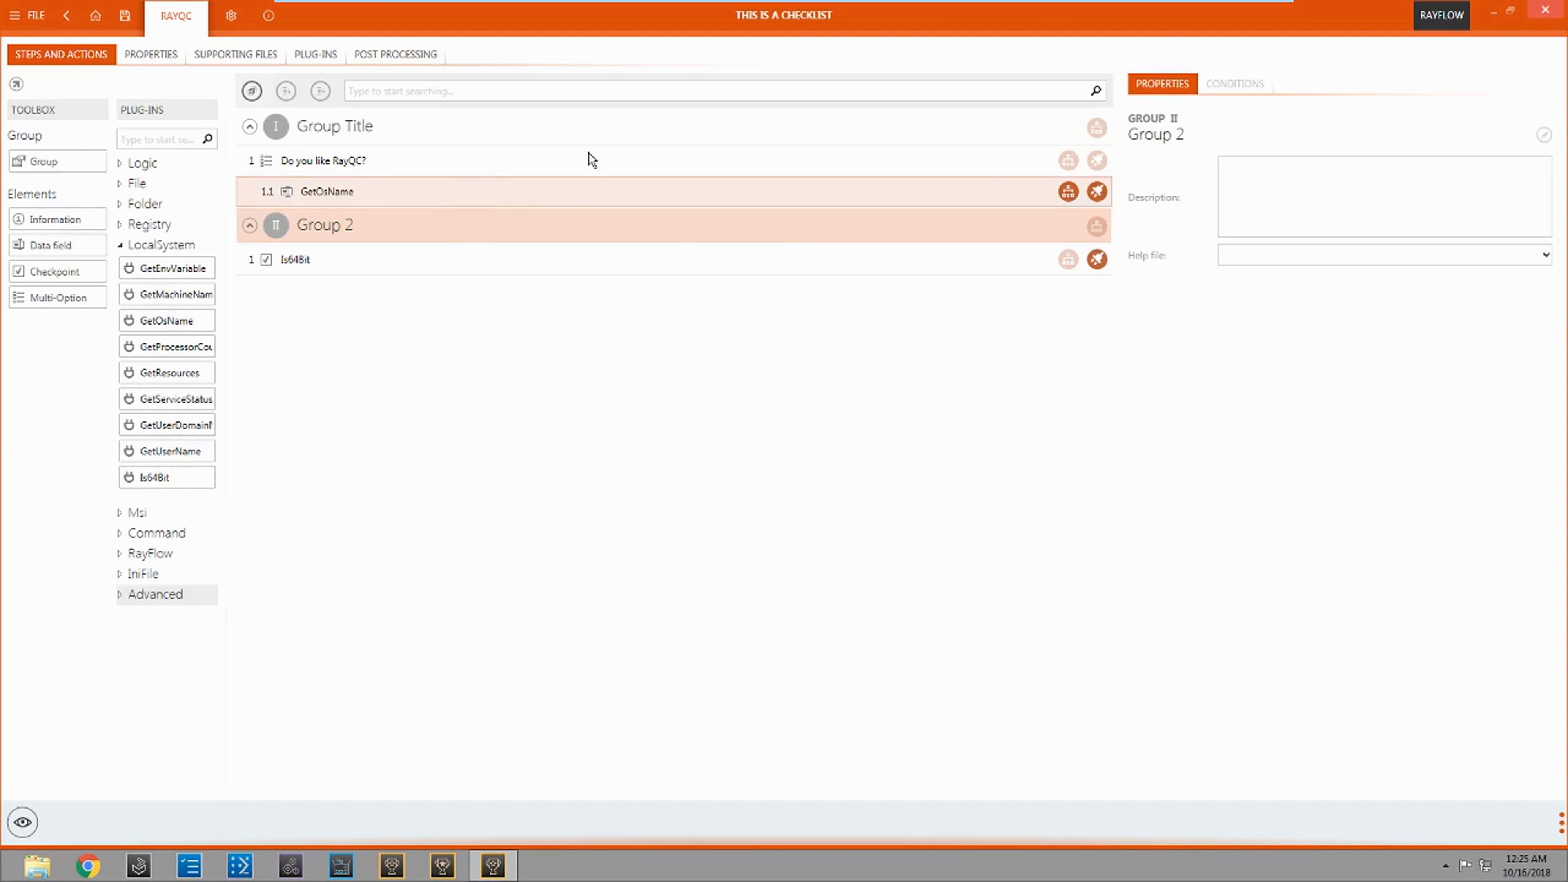
pyautogui.click(1235, 83)
pyautogui.moveTo(326, 193); pyautogui.dragTo(1264, 206)
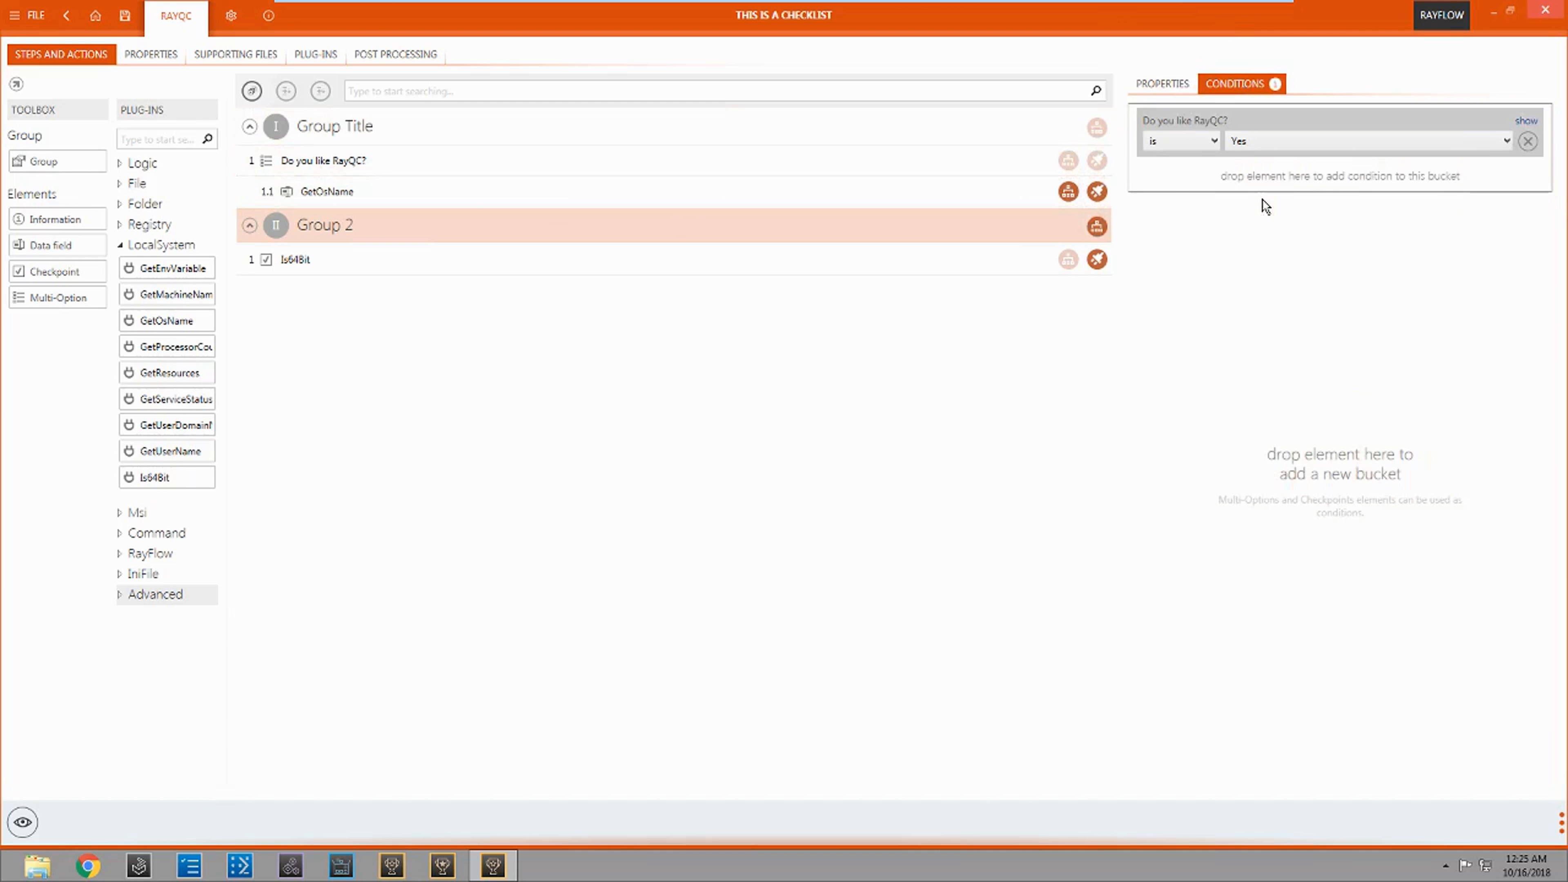
pyautogui.click(1305, 147)
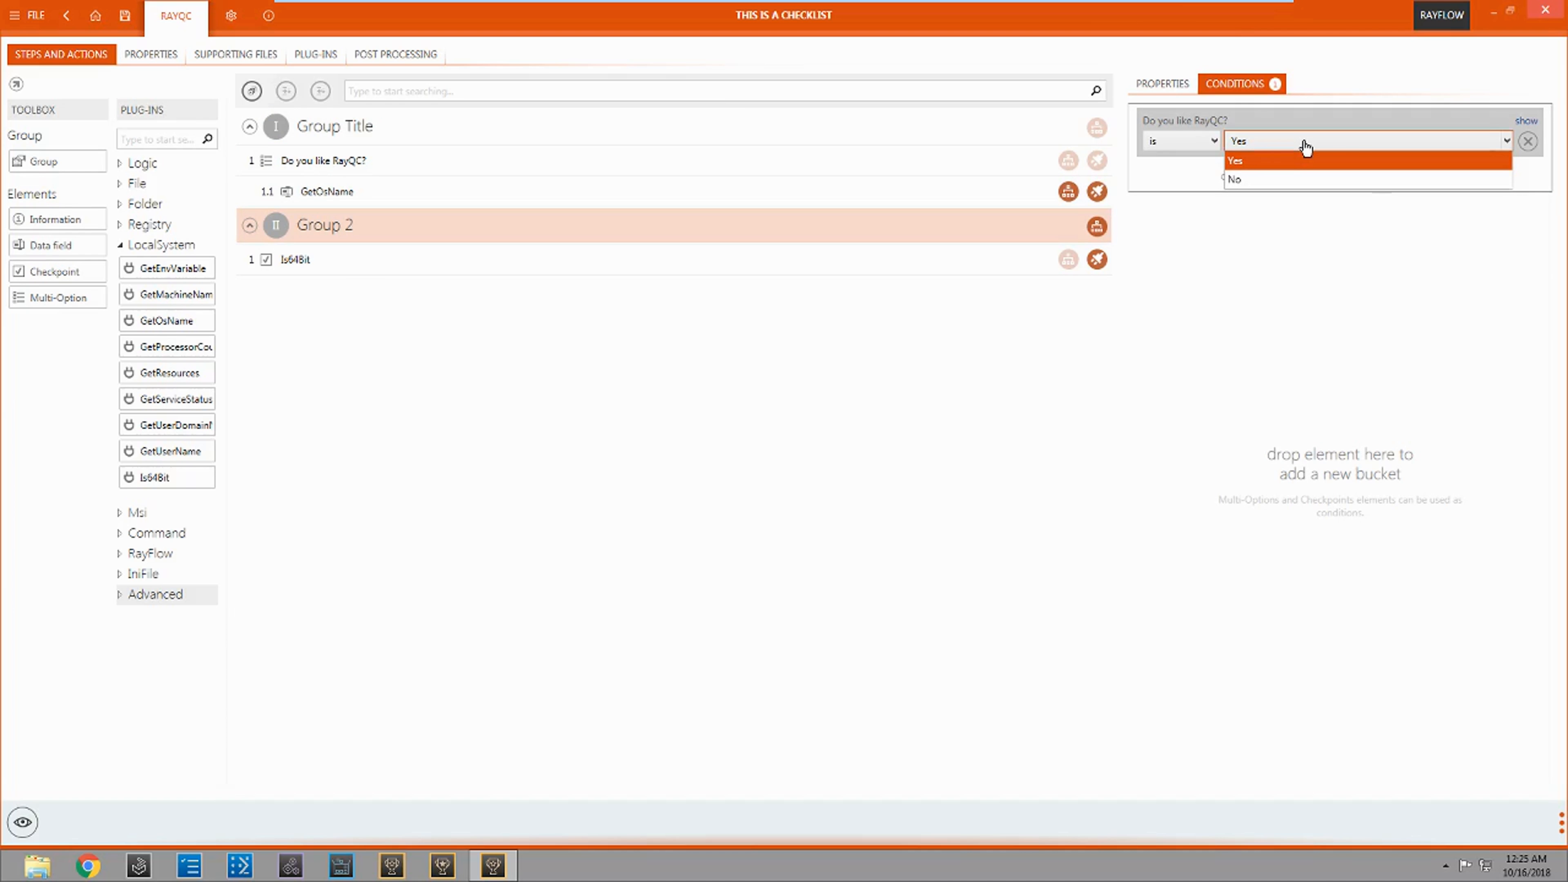
pyautogui.click(1304, 147)
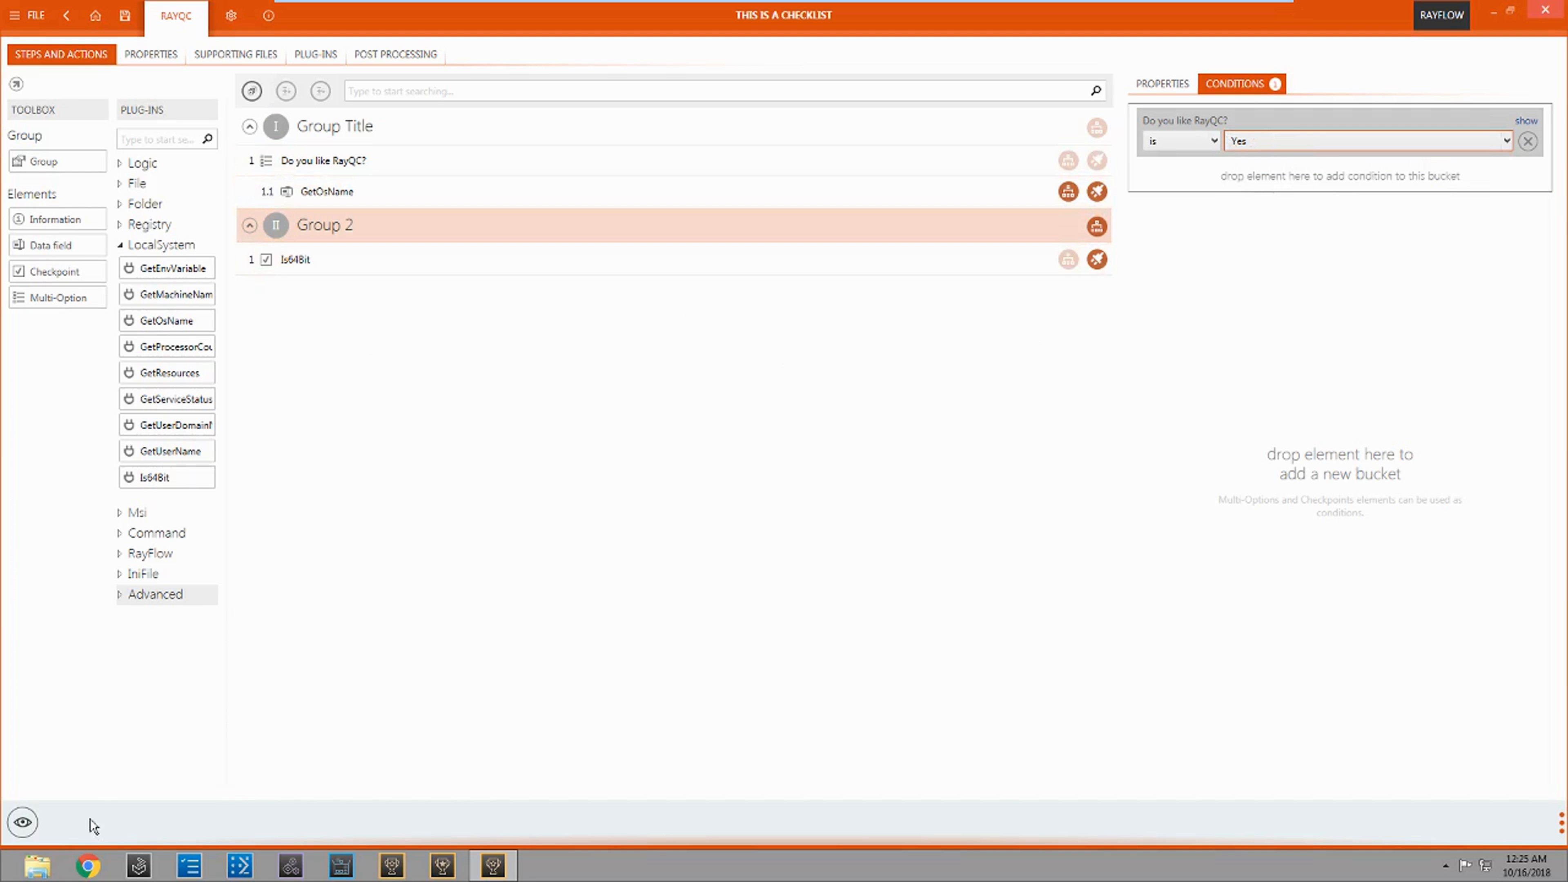
# Step: View the checklist in running mode, answer "Do you like RayQC?" with Yes and run the GetOsName and Is64Bit plug-ins
pyautogui.click(22, 823)
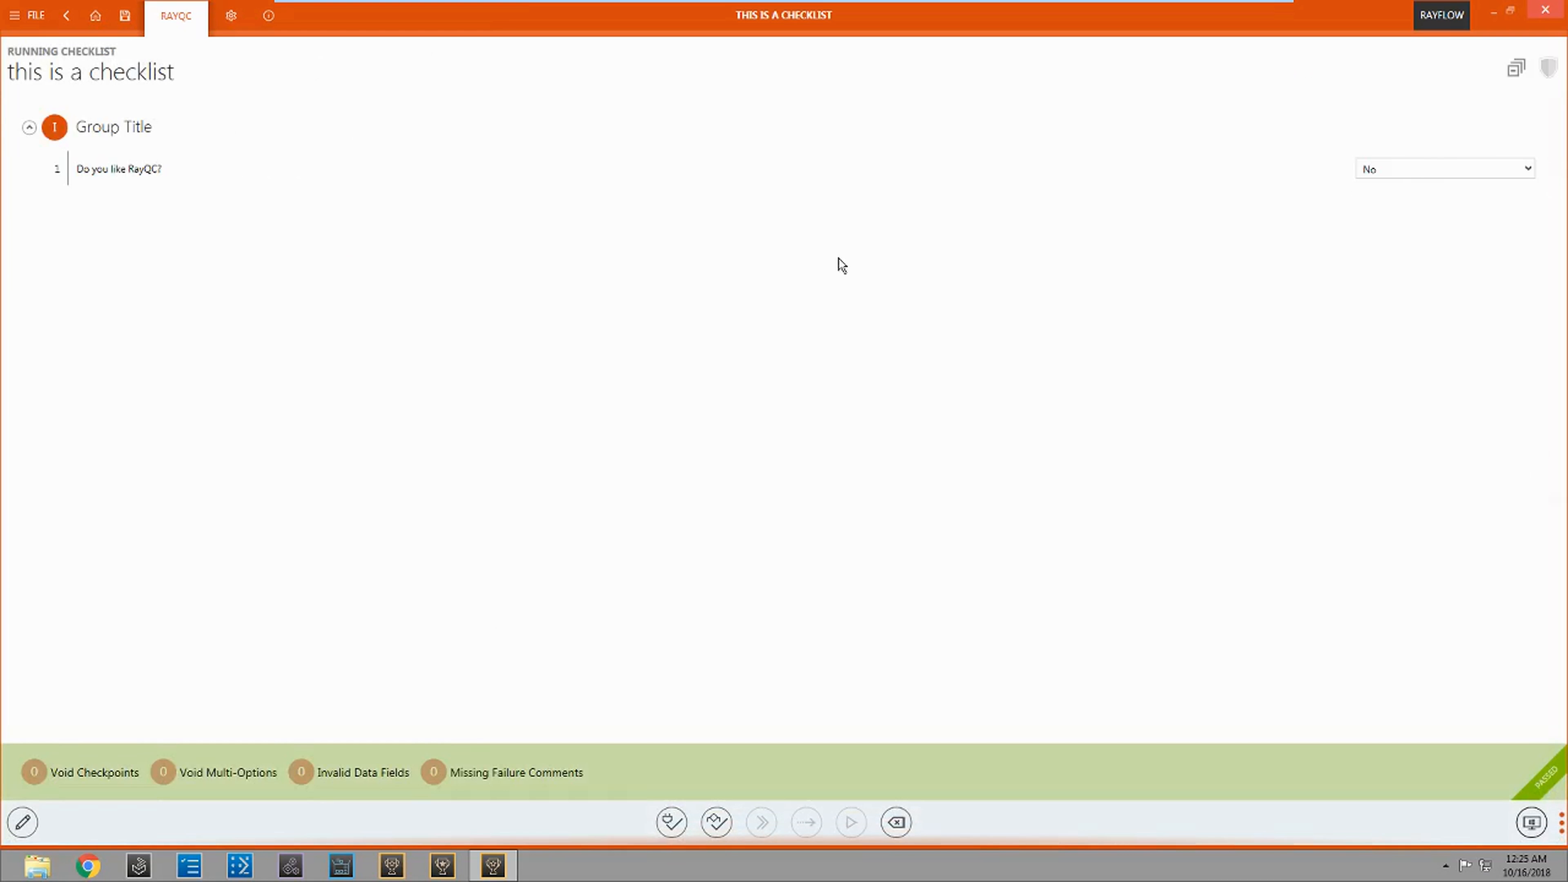
pyautogui.click(1411, 173)
pyautogui.click(1392, 183)
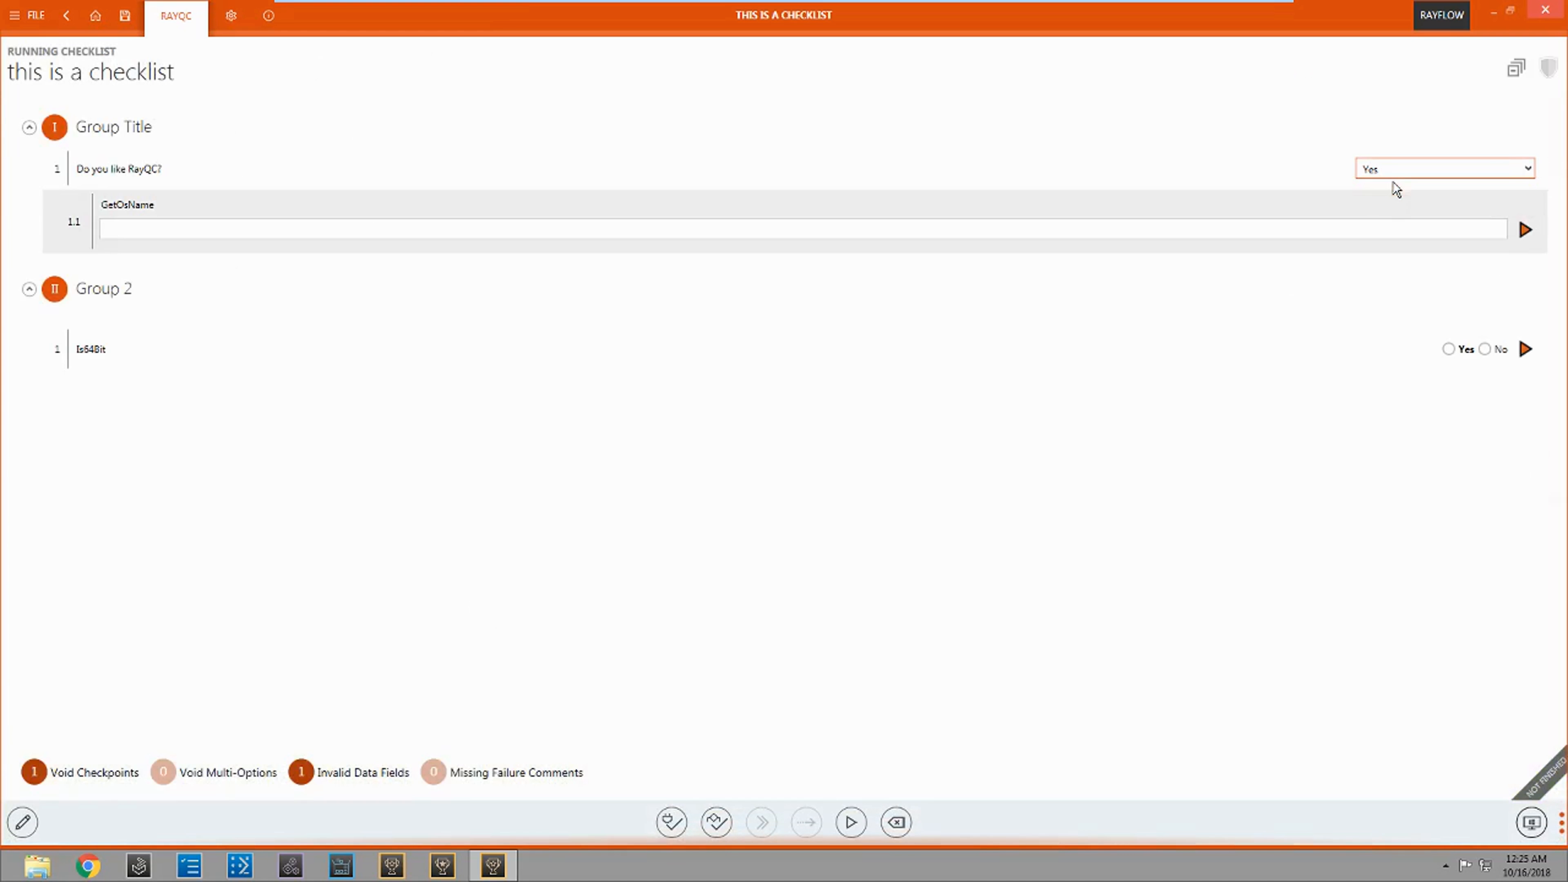
pyautogui.click(1525, 230)
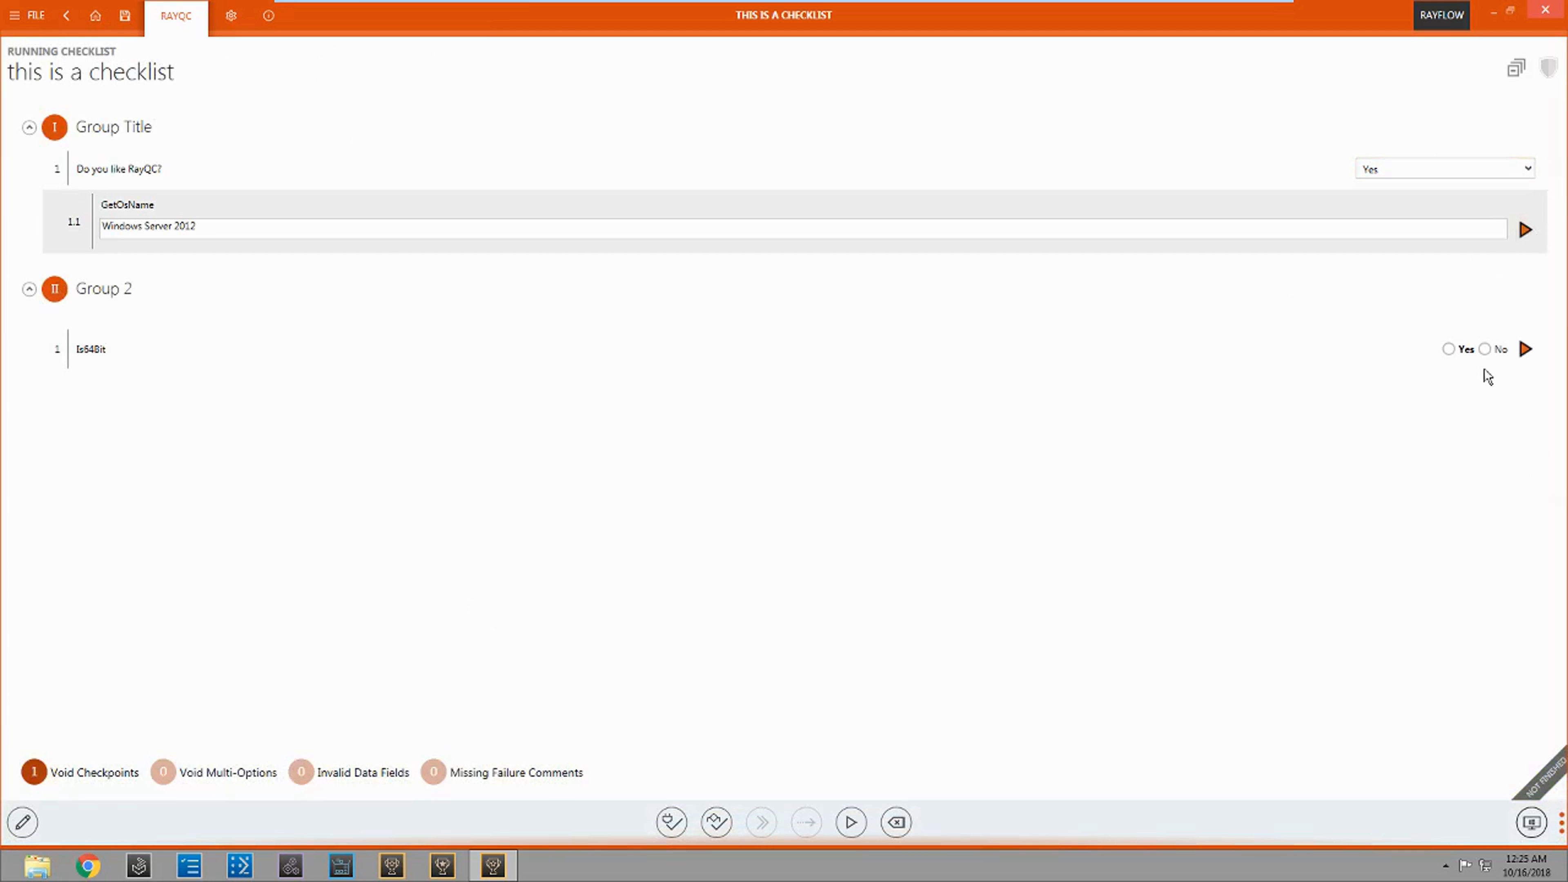
pyautogui.click(1525, 350)
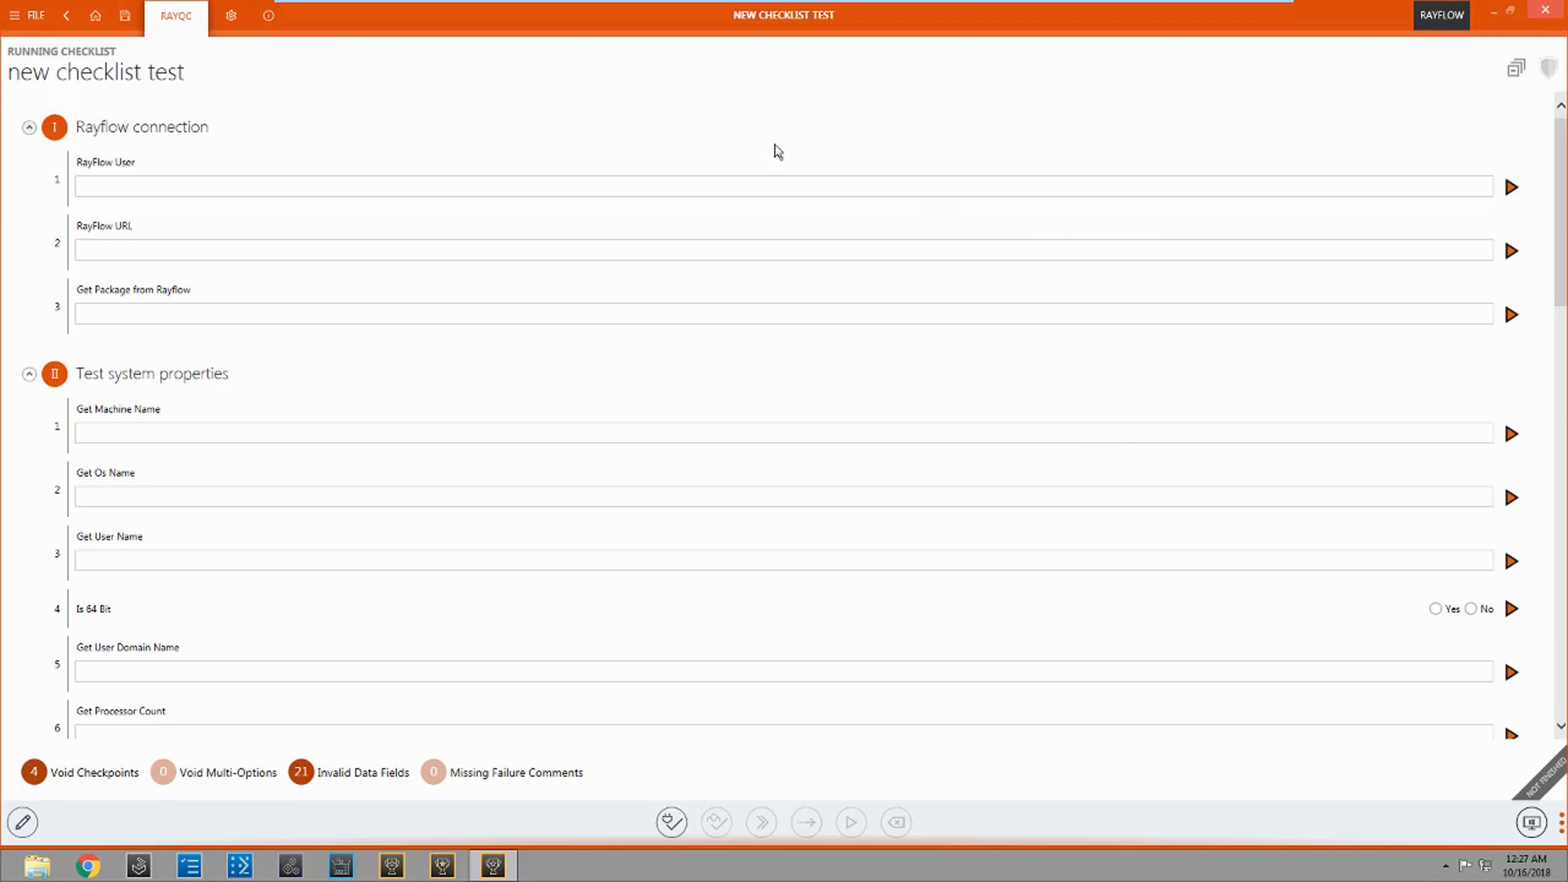
# Step: From the running "new checklist test", sign in to RayFlow with the account password and select the Packaging Factory project
pyautogui.scroll(-15, 805, 152)
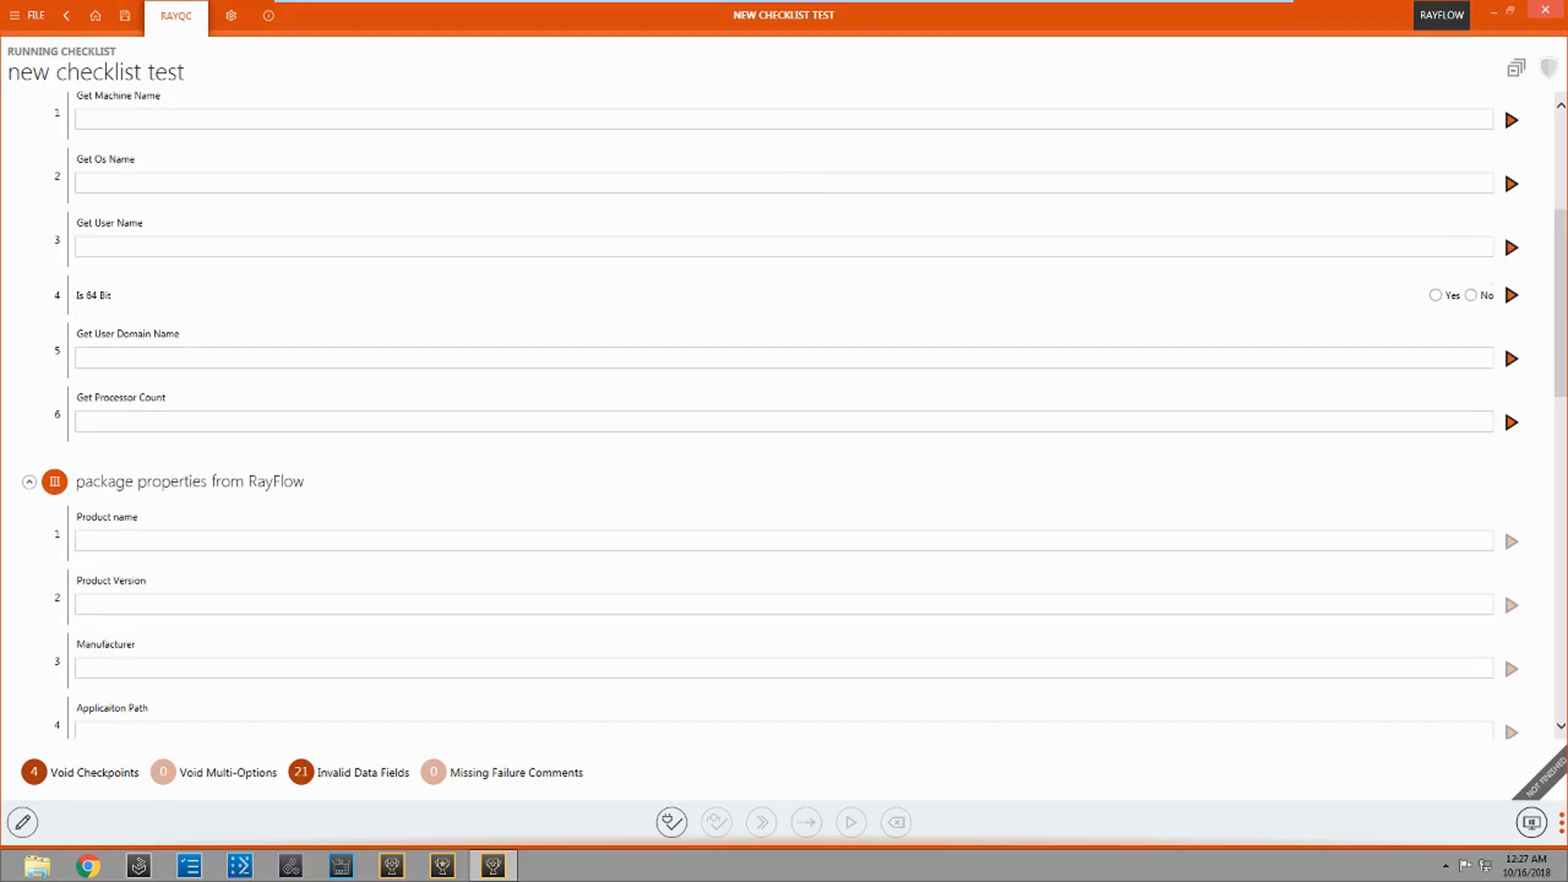
pyautogui.scroll(-5, 816, 142)
pyautogui.scroll(8, 824, 147)
pyautogui.scroll(10, 869, 203)
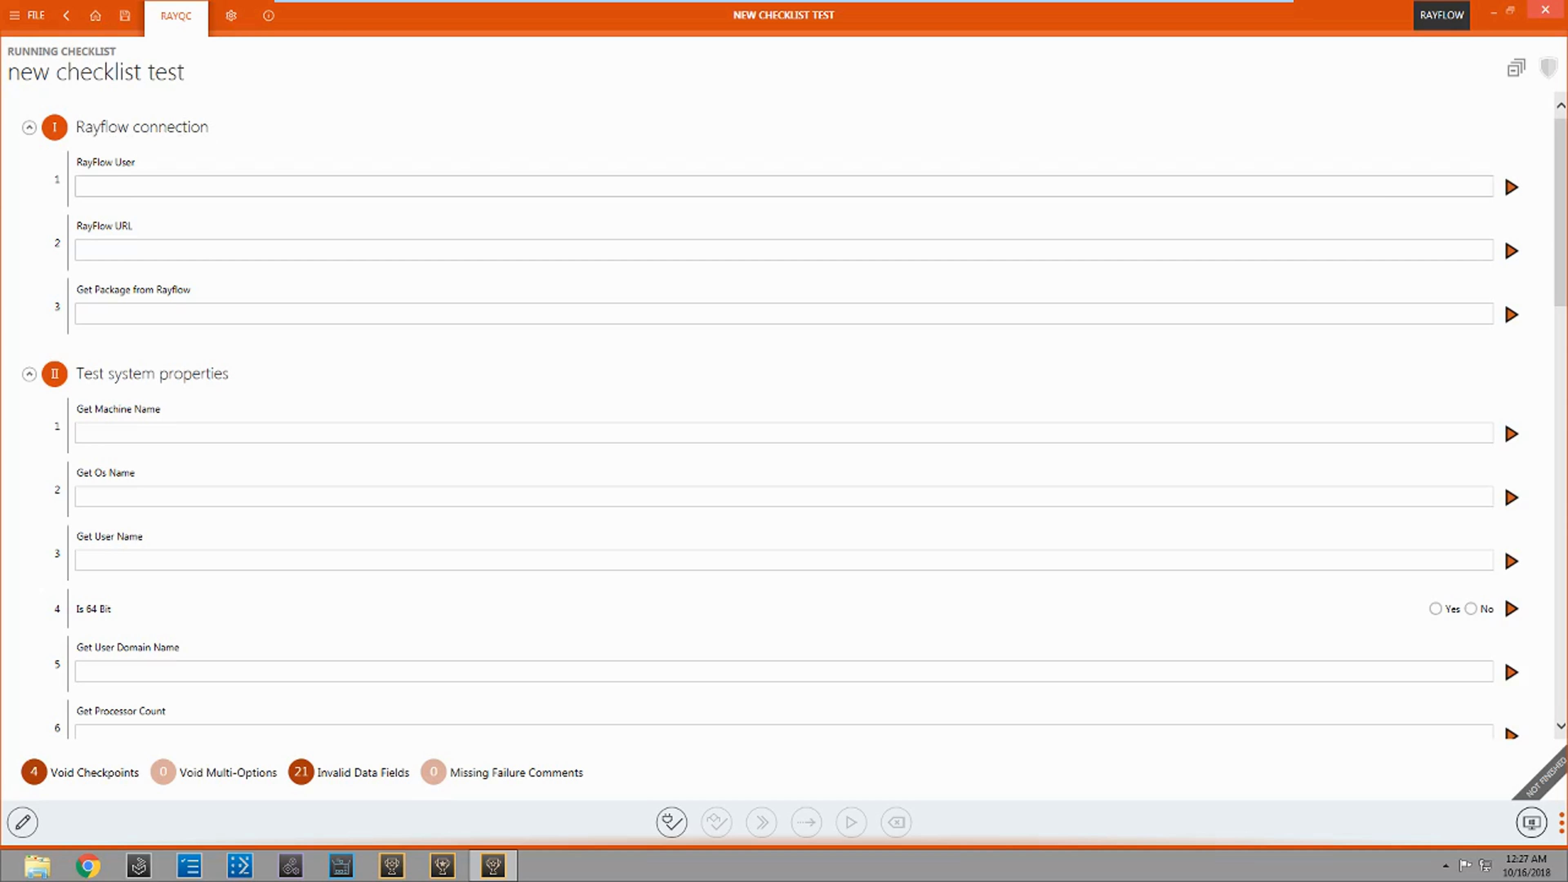
pyautogui.click(1455, 25)
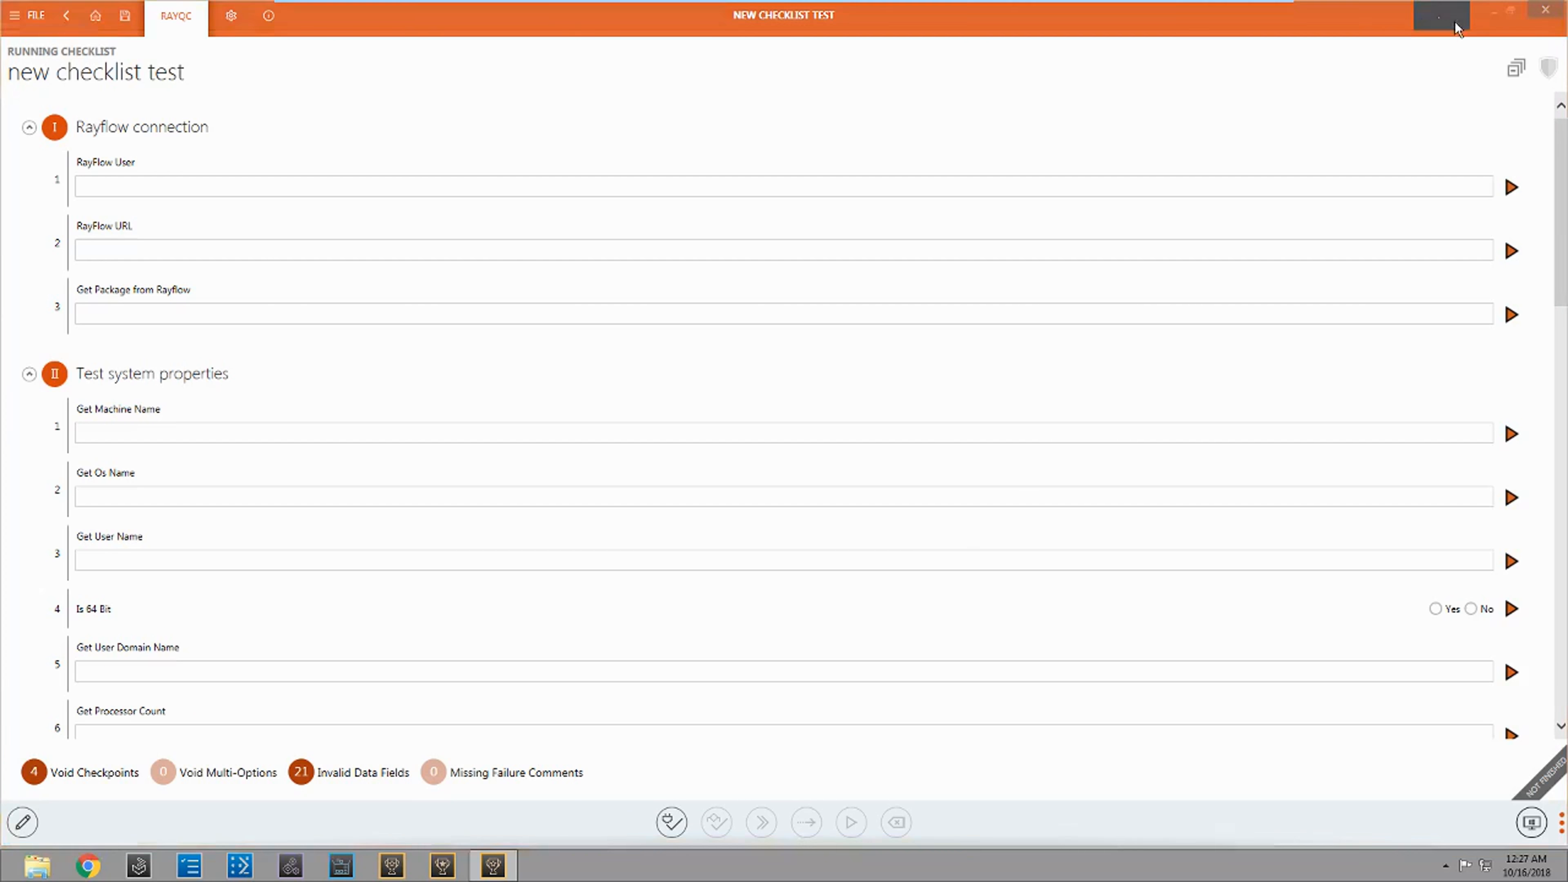
pyautogui.click(815, 451)
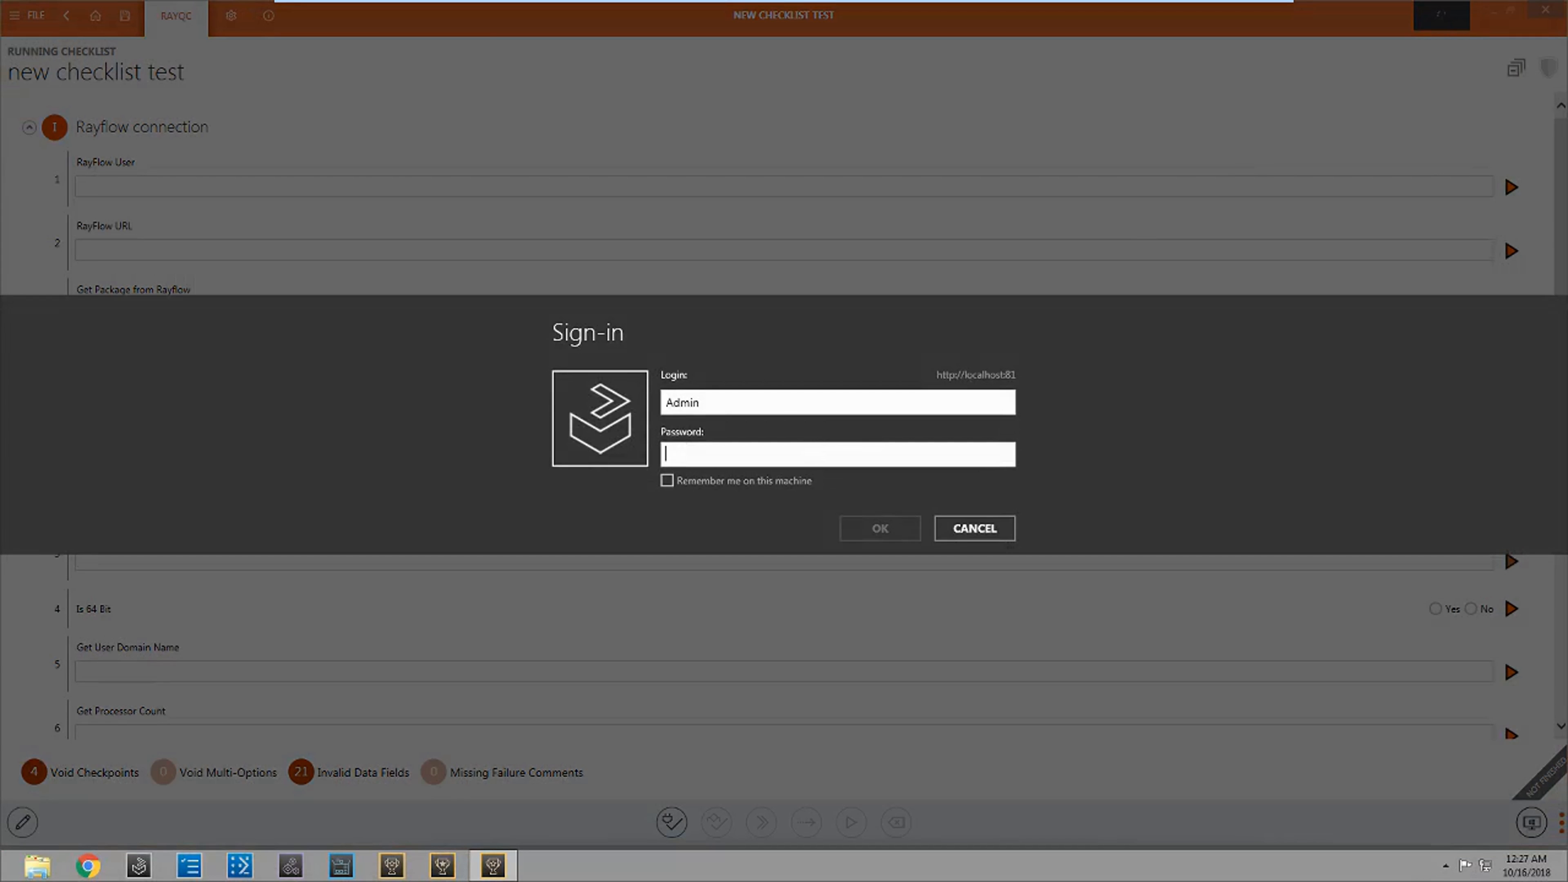
pyautogui.write('a')
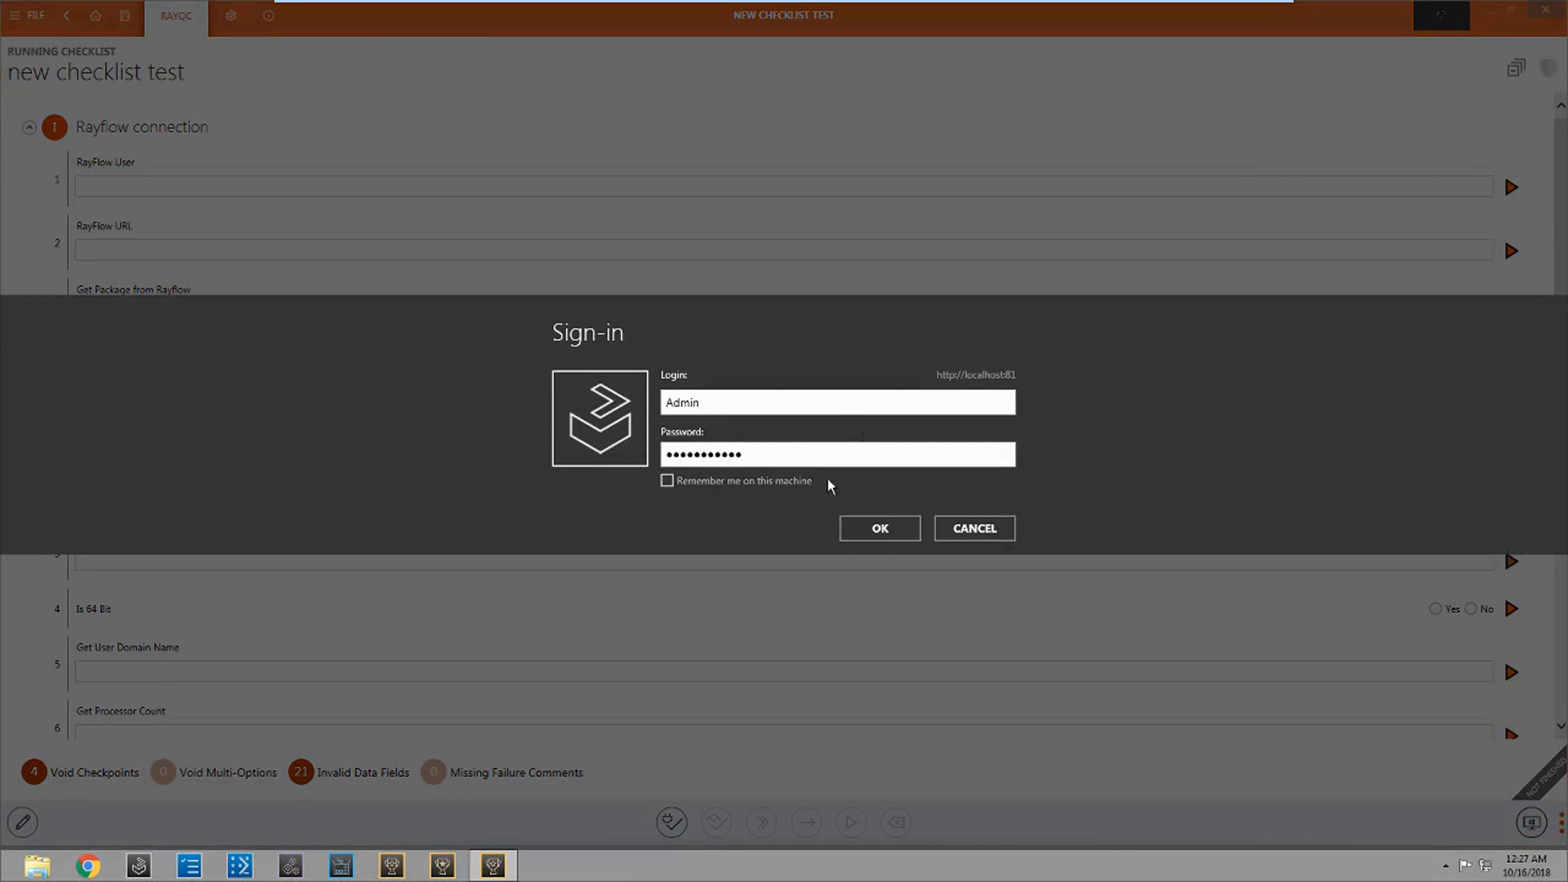
pyautogui.click(879, 539)
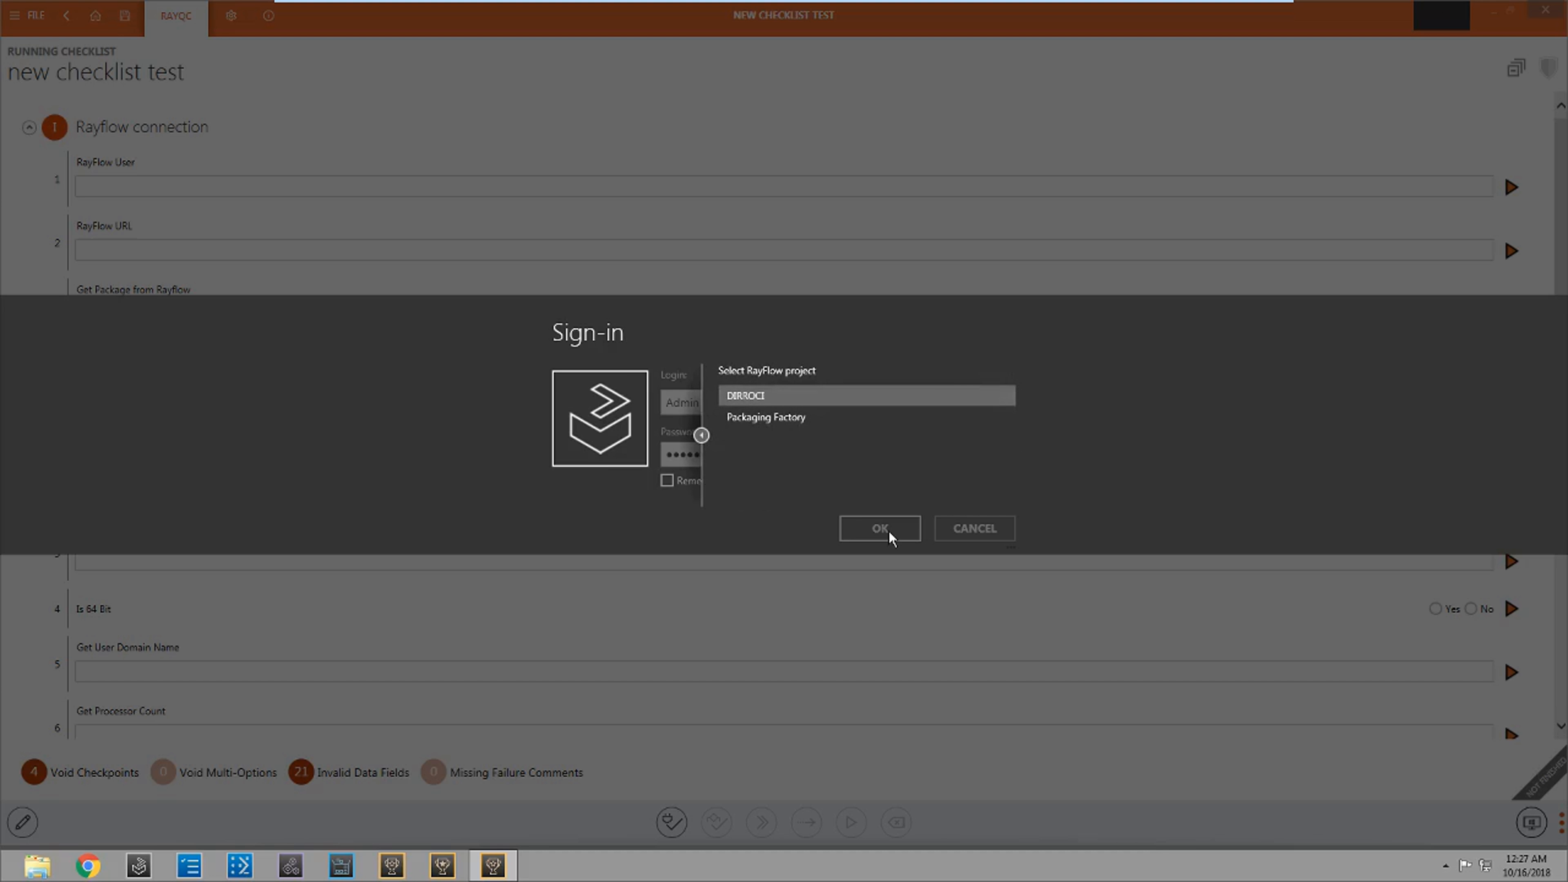
pyautogui.click(774, 419)
pyautogui.click(875, 530)
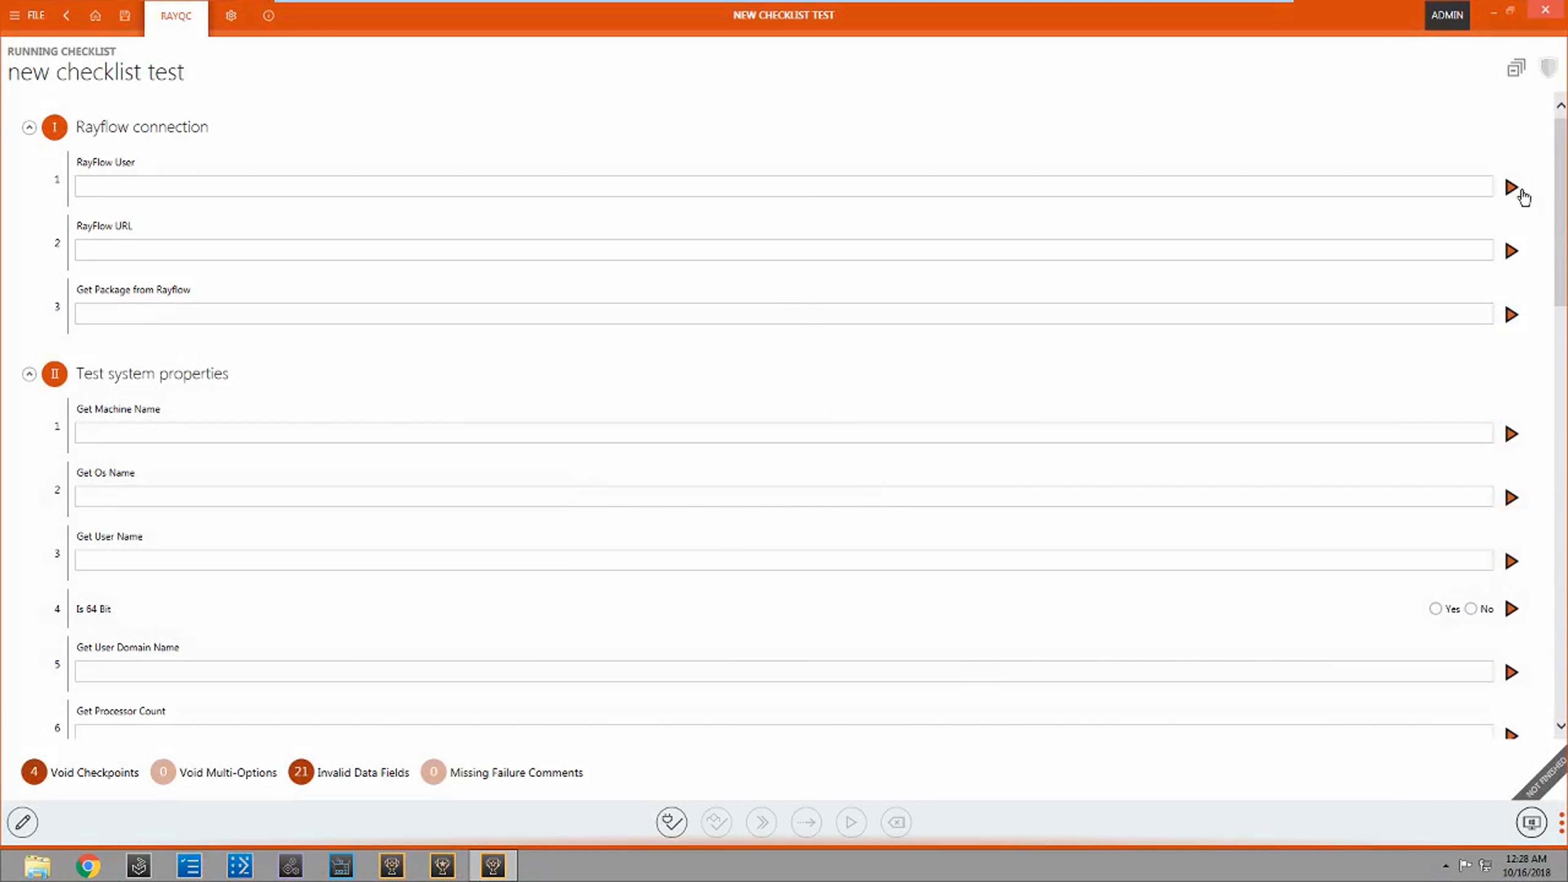
# Step: Run the RayFlow User, RayFlow URL and Get Package from Rayflow plug-ins, choosing the Notepad++ task from the Virtual Packaging Factory phase
pyautogui.click(1512, 188)
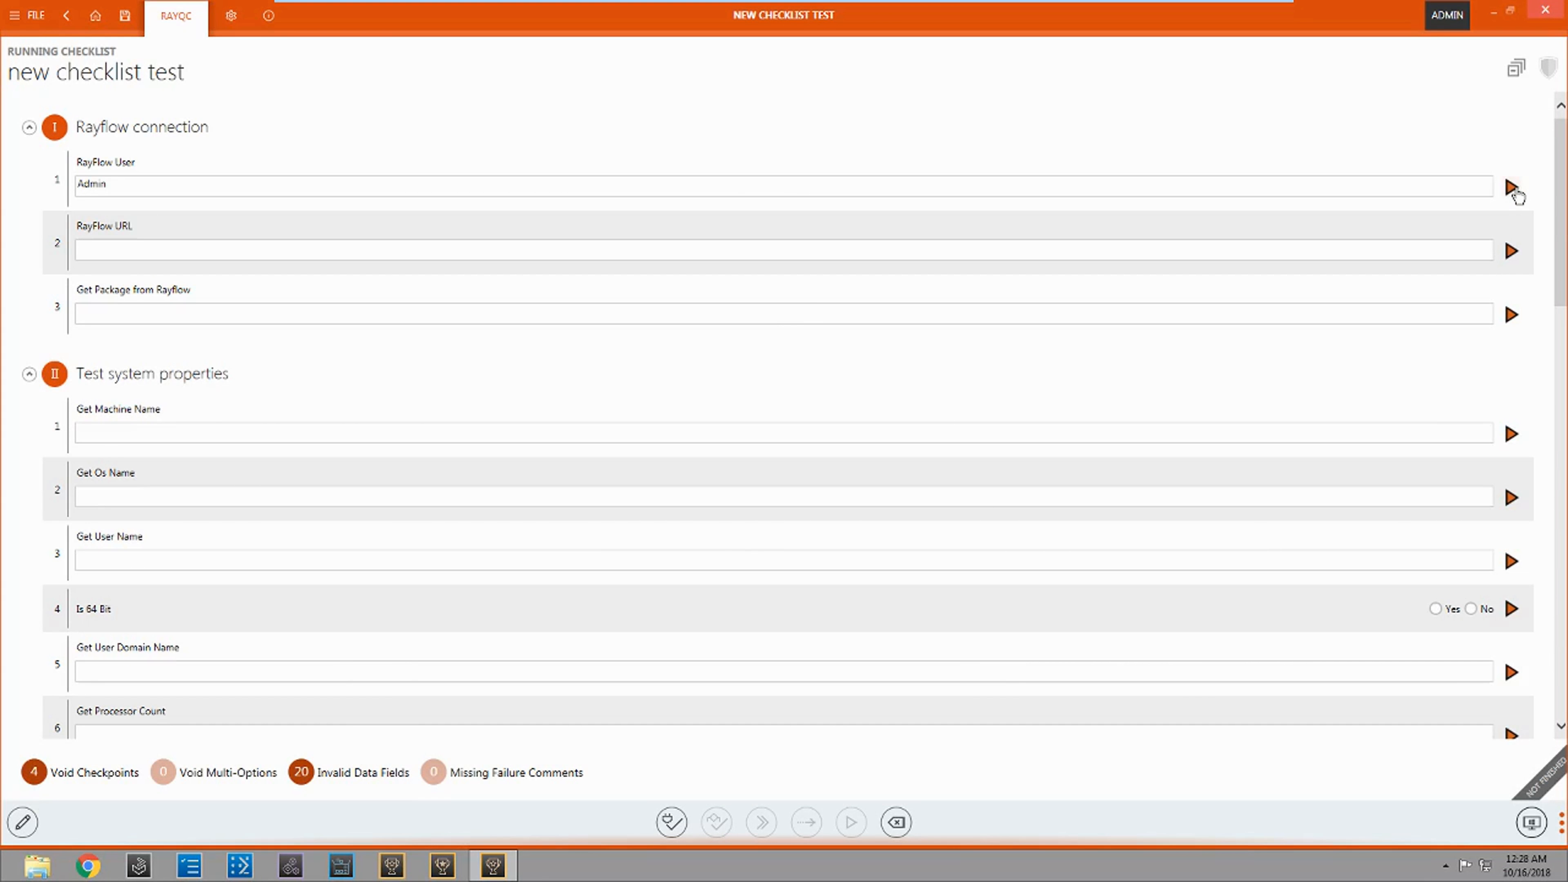
pyautogui.click(1514, 250)
pyautogui.click(1510, 315)
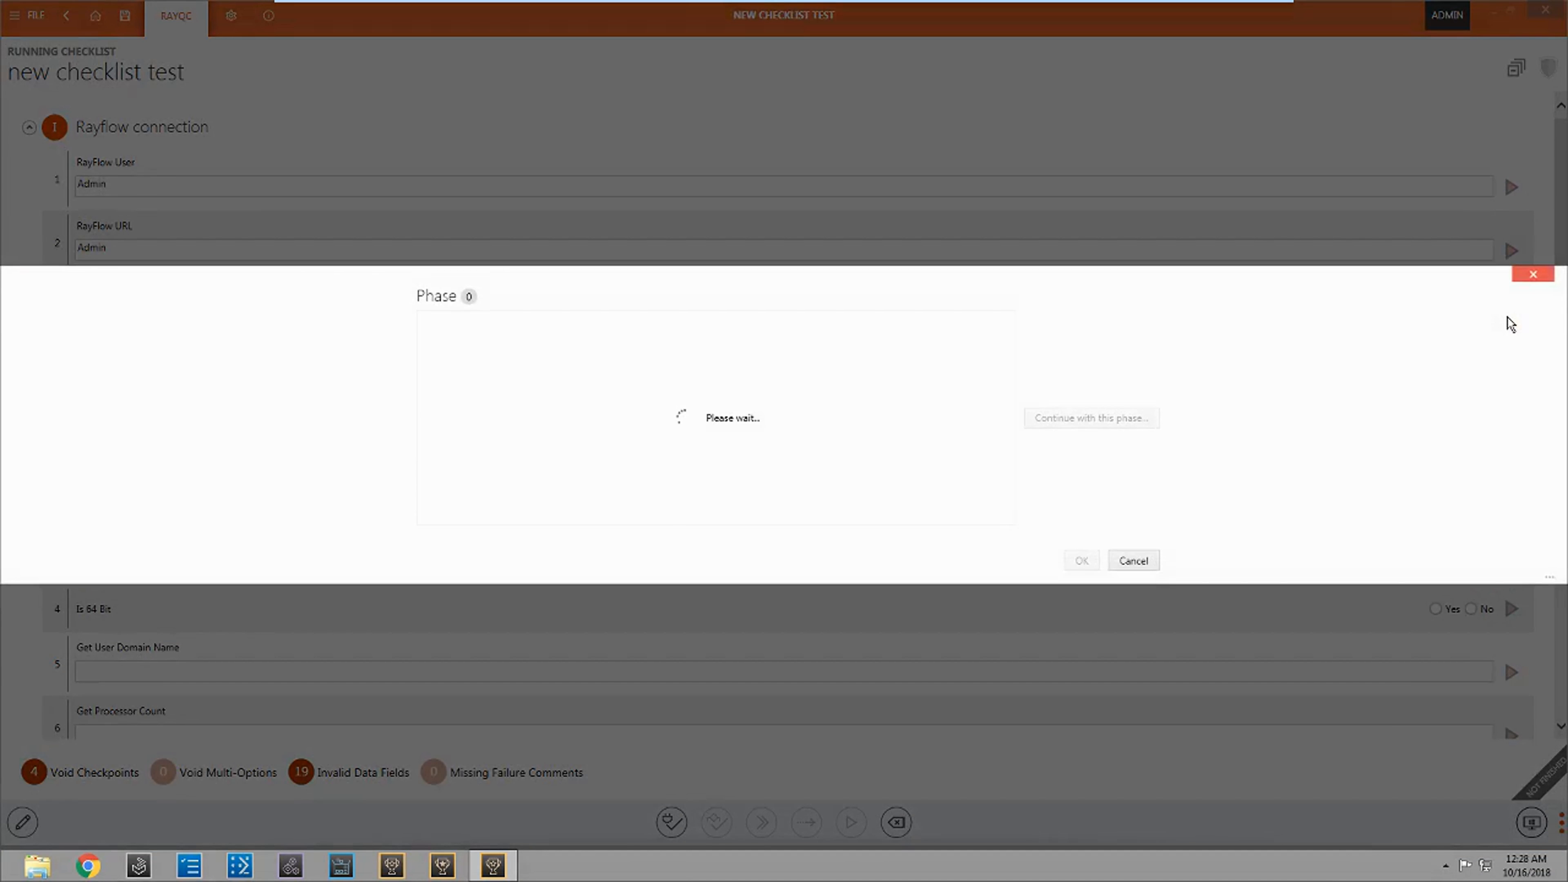
pyautogui.scroll(-6, 588, 500)
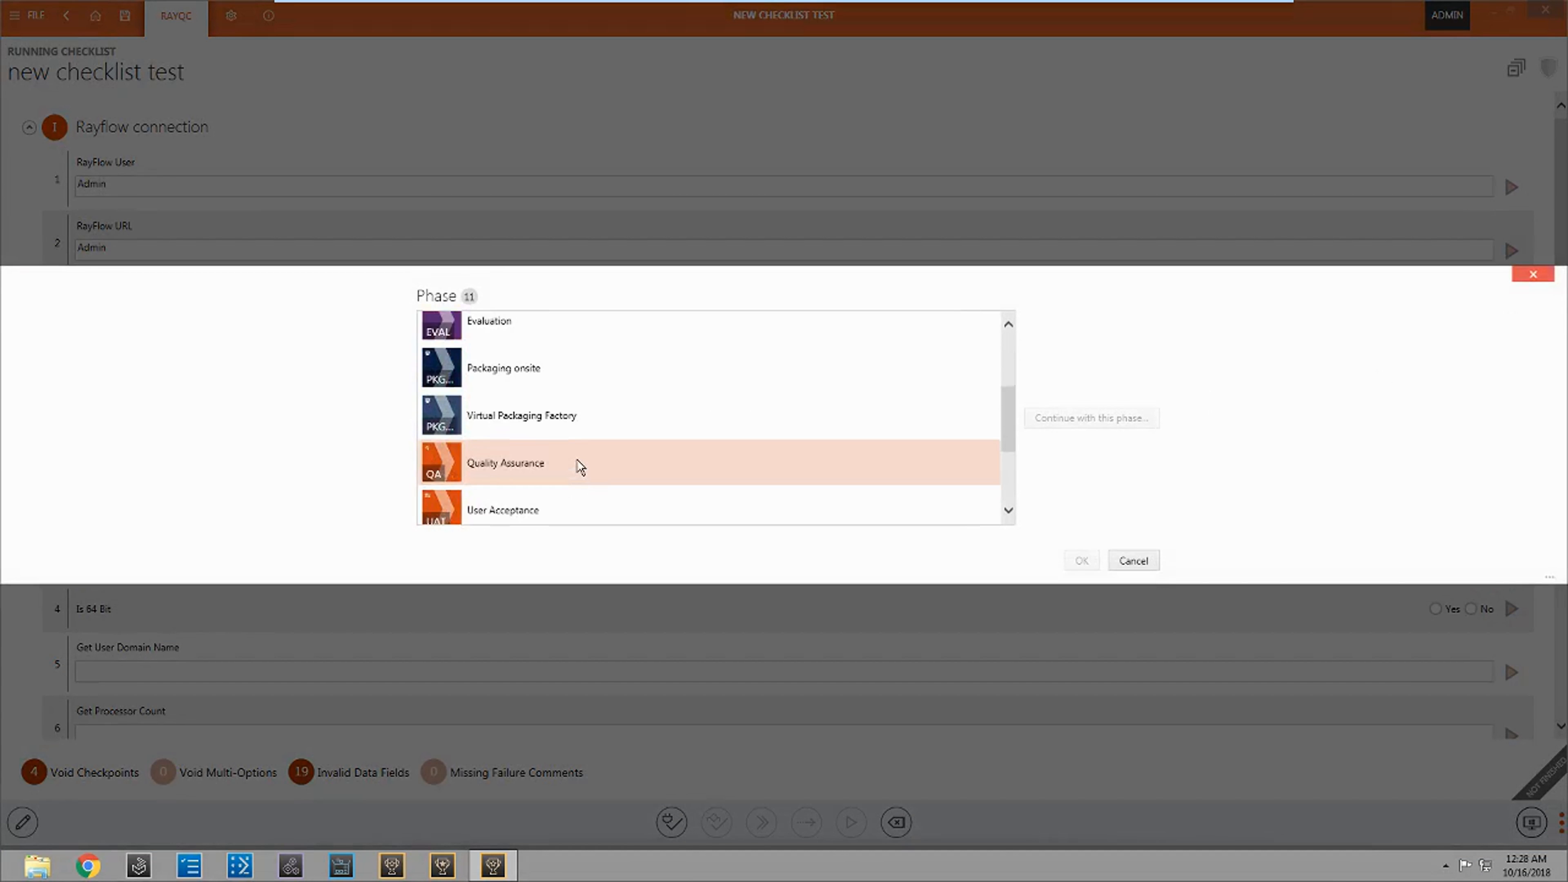
pyautogui.scroll(3, 568, 477)
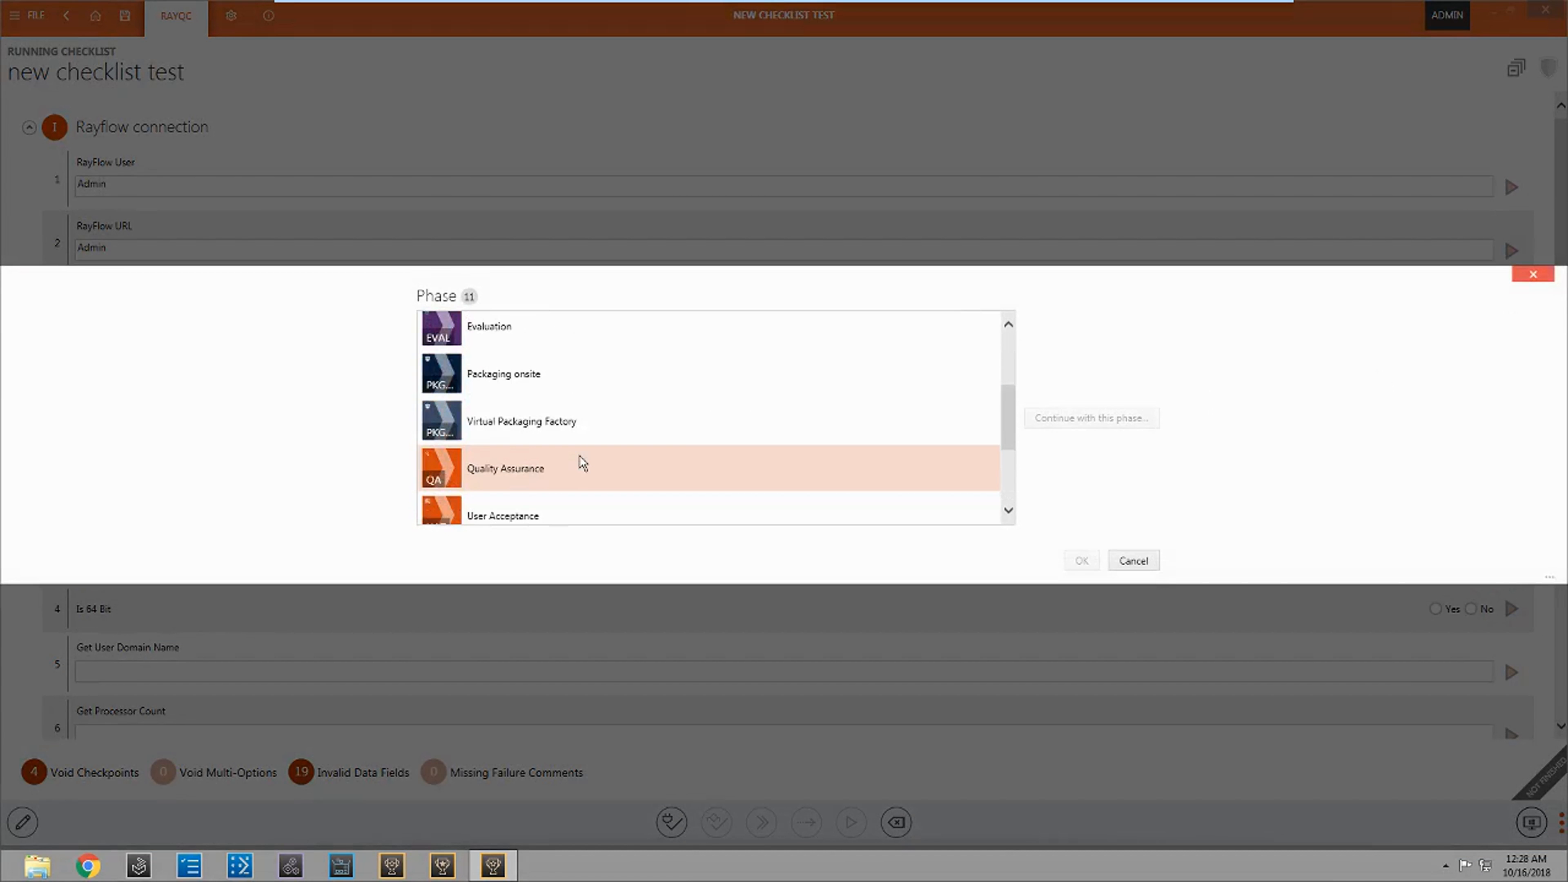
pyautogui.click(548, 433)
pyautogui.doubleClick(586, 425)
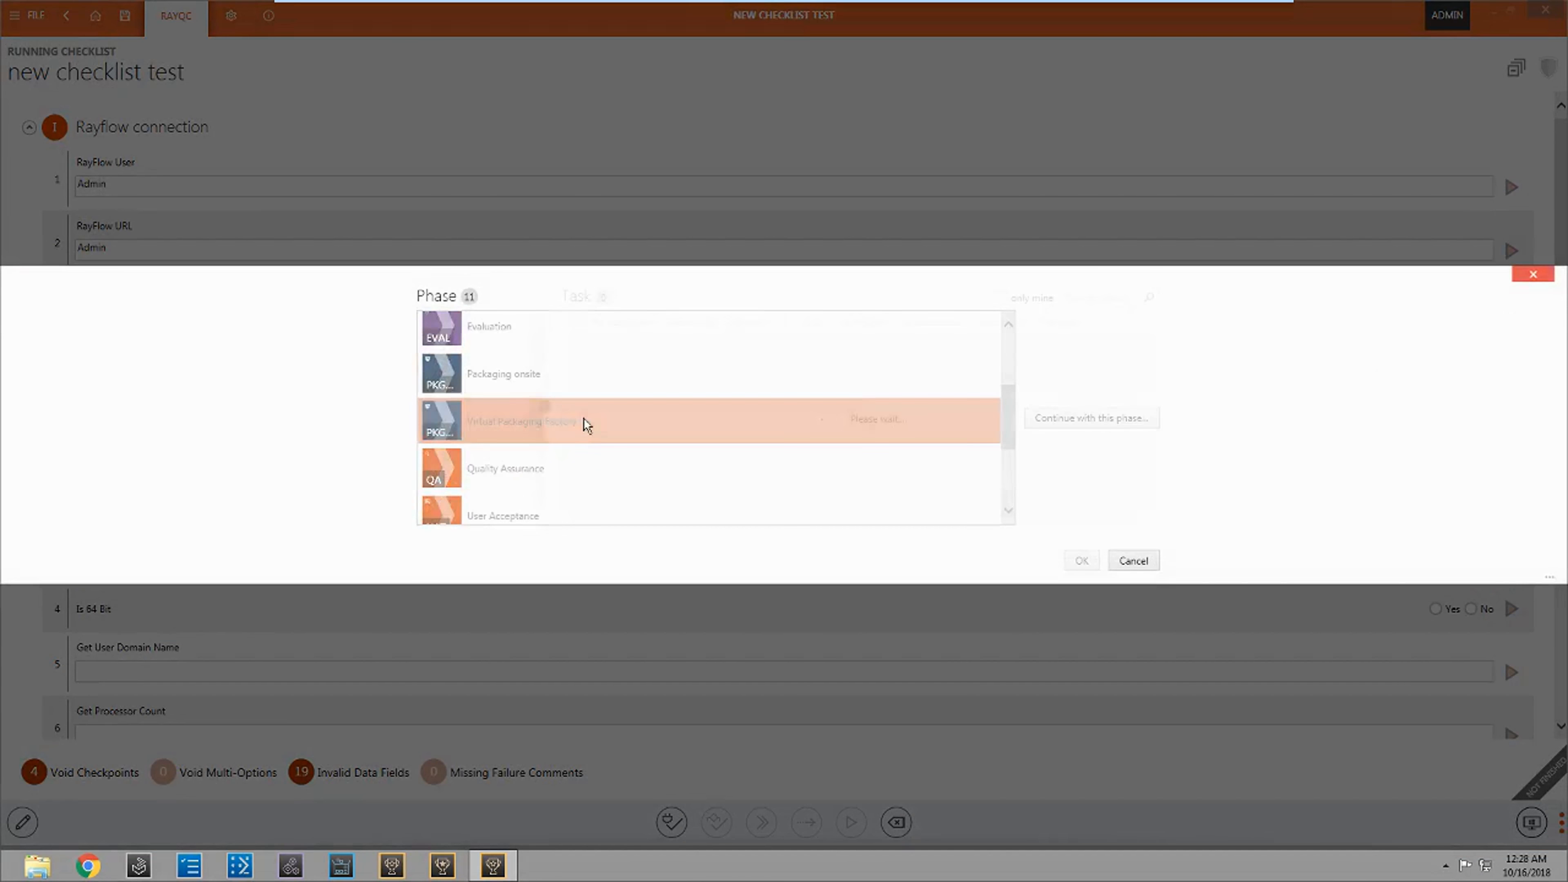
pyautogui.click(564, 348)
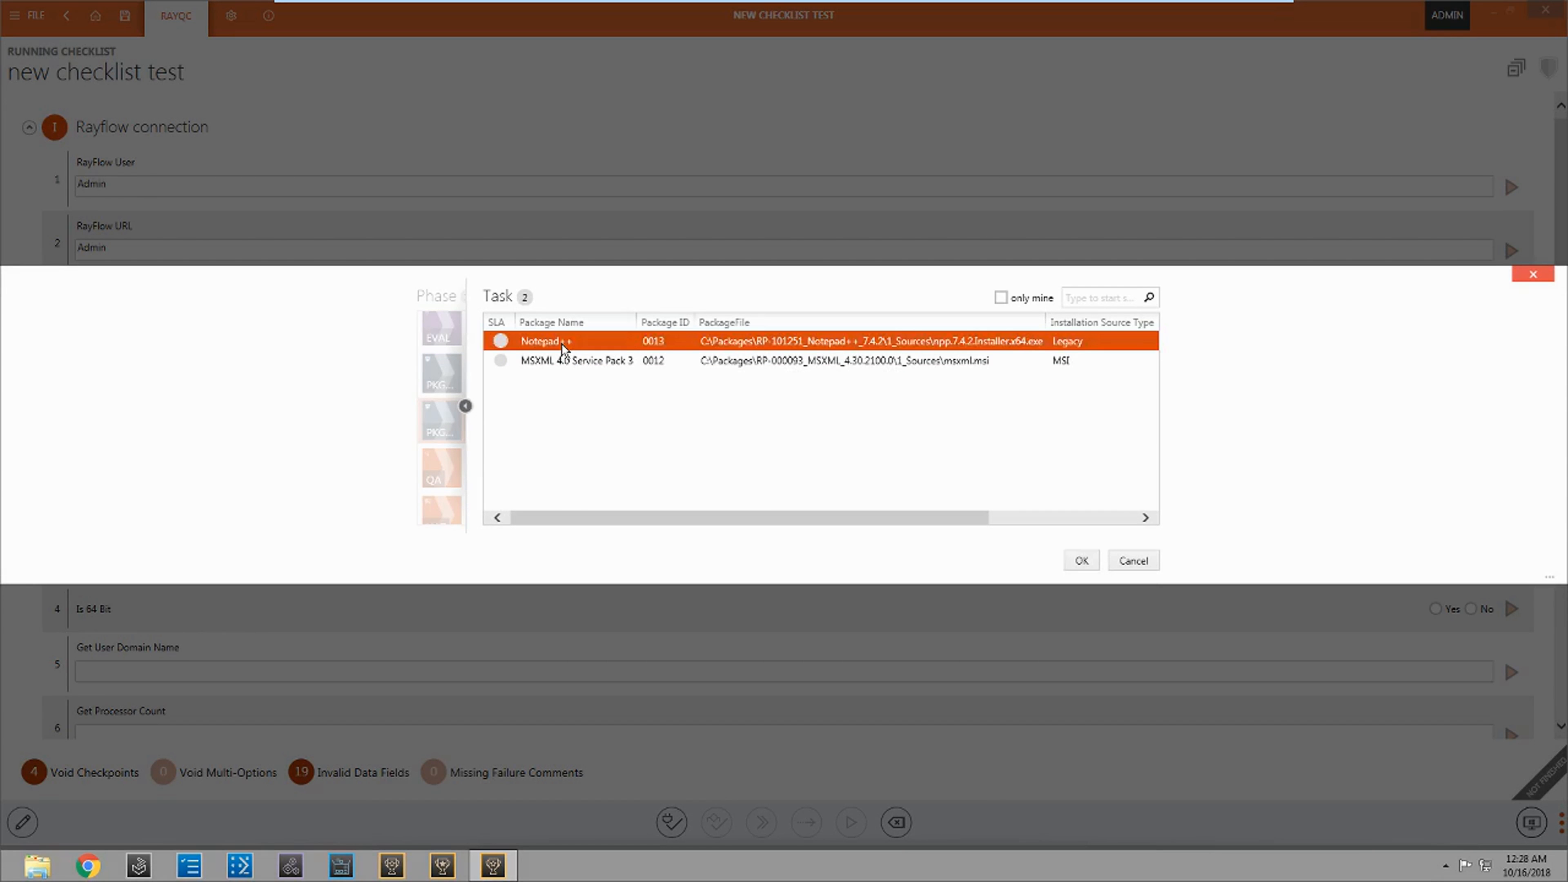
pyautogui.click(1081, 562)
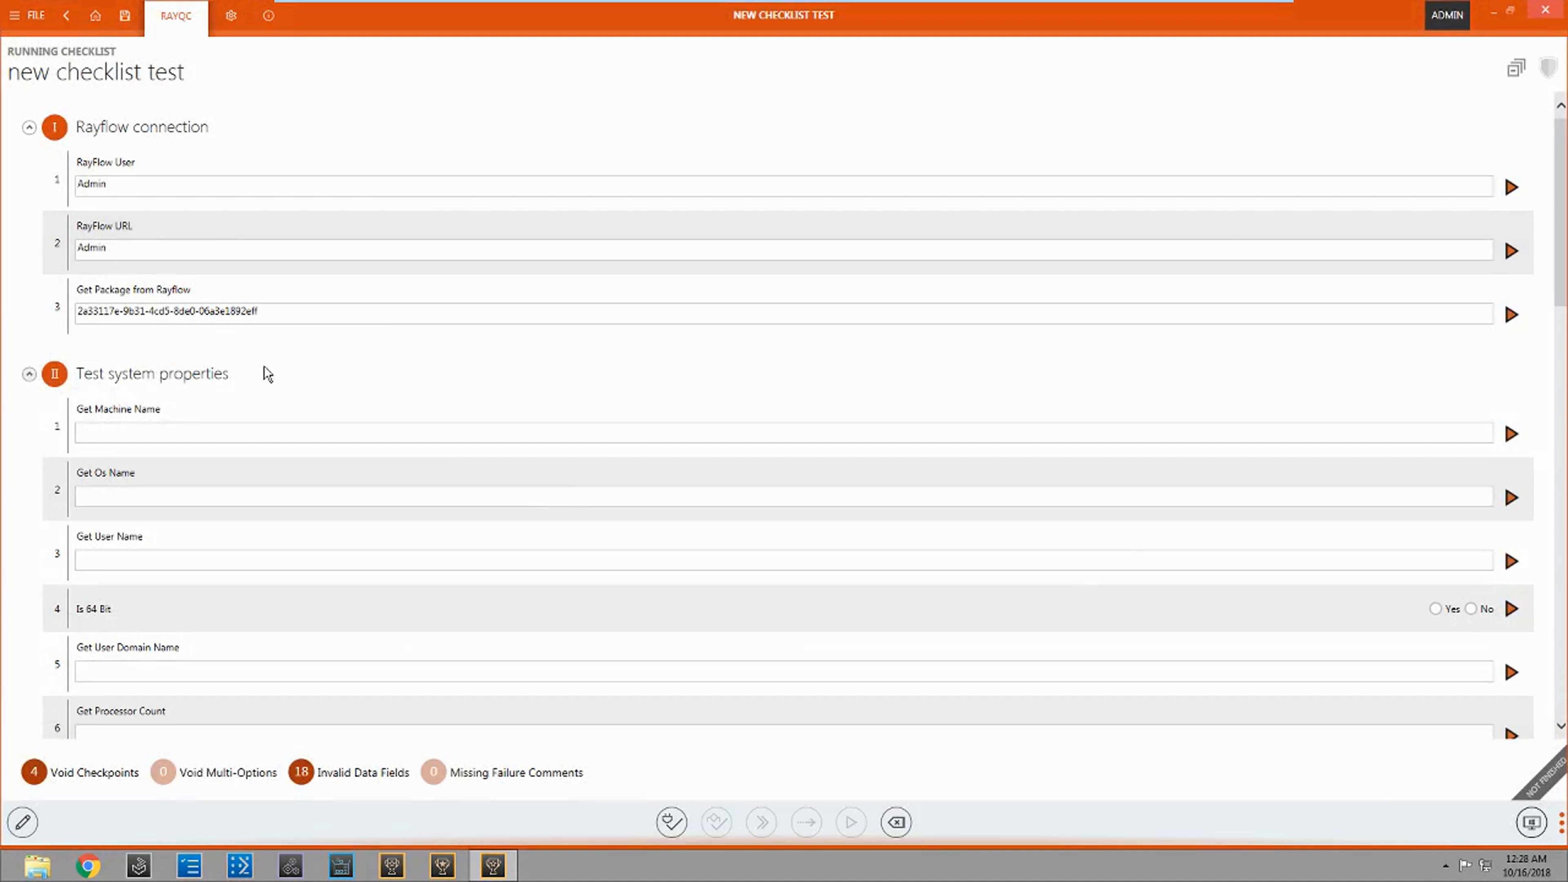
pyautogui.press('Tab')
pyautogui.press('Tab')
pyautogui.press('Tab')
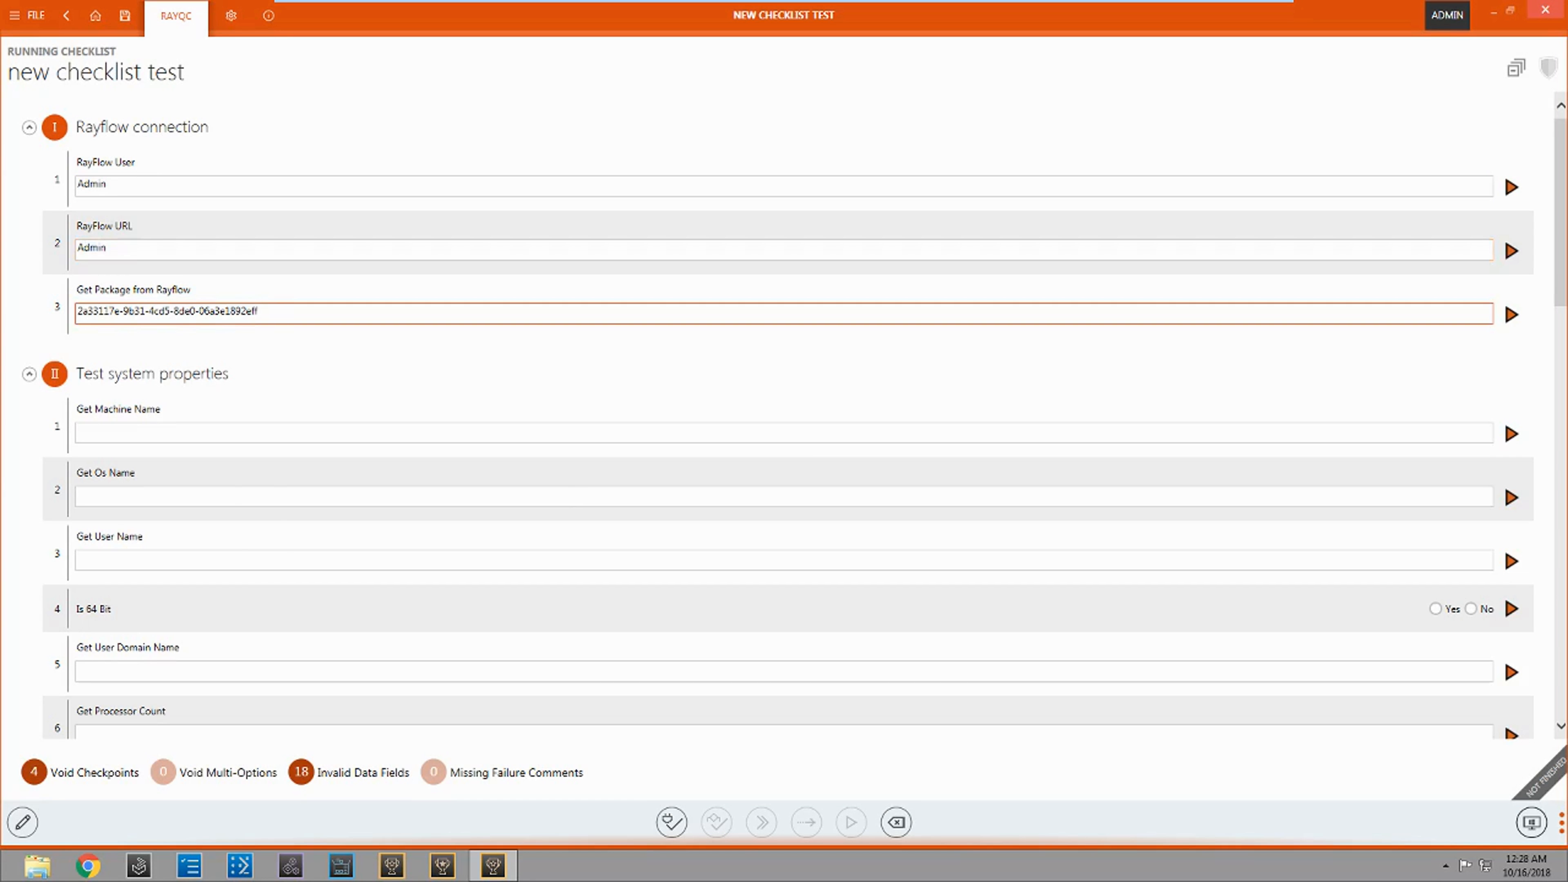
pyautogui.moveTo(259, 311); pyautogui.dragTo(70, 311)
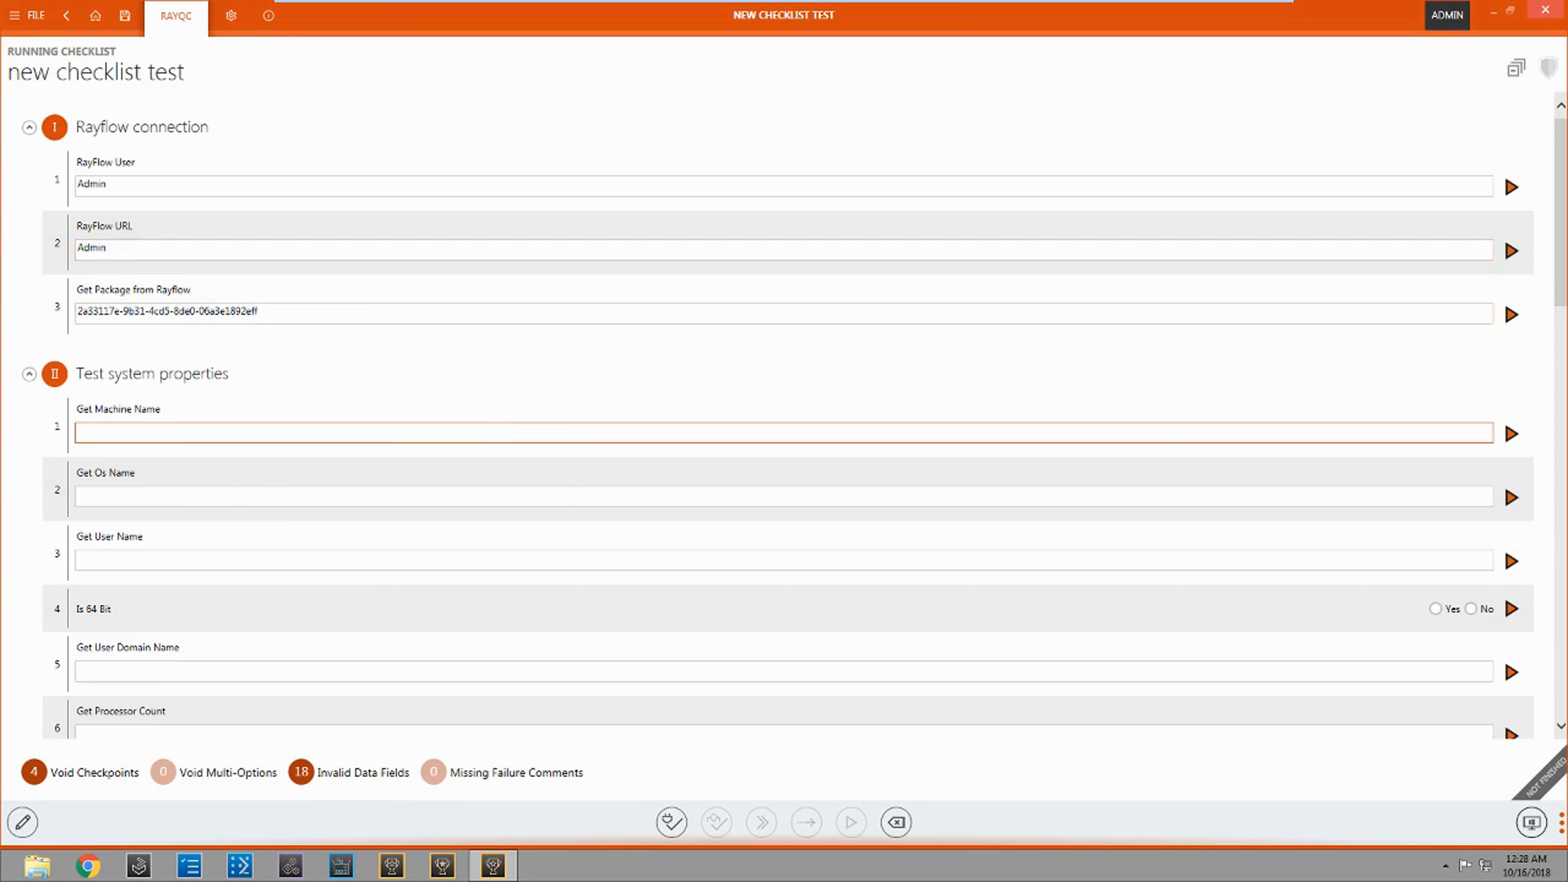
# Step: Run all plug-ins of the Test system properties group at once
pyautogui.scroll(-1, 248, 494)
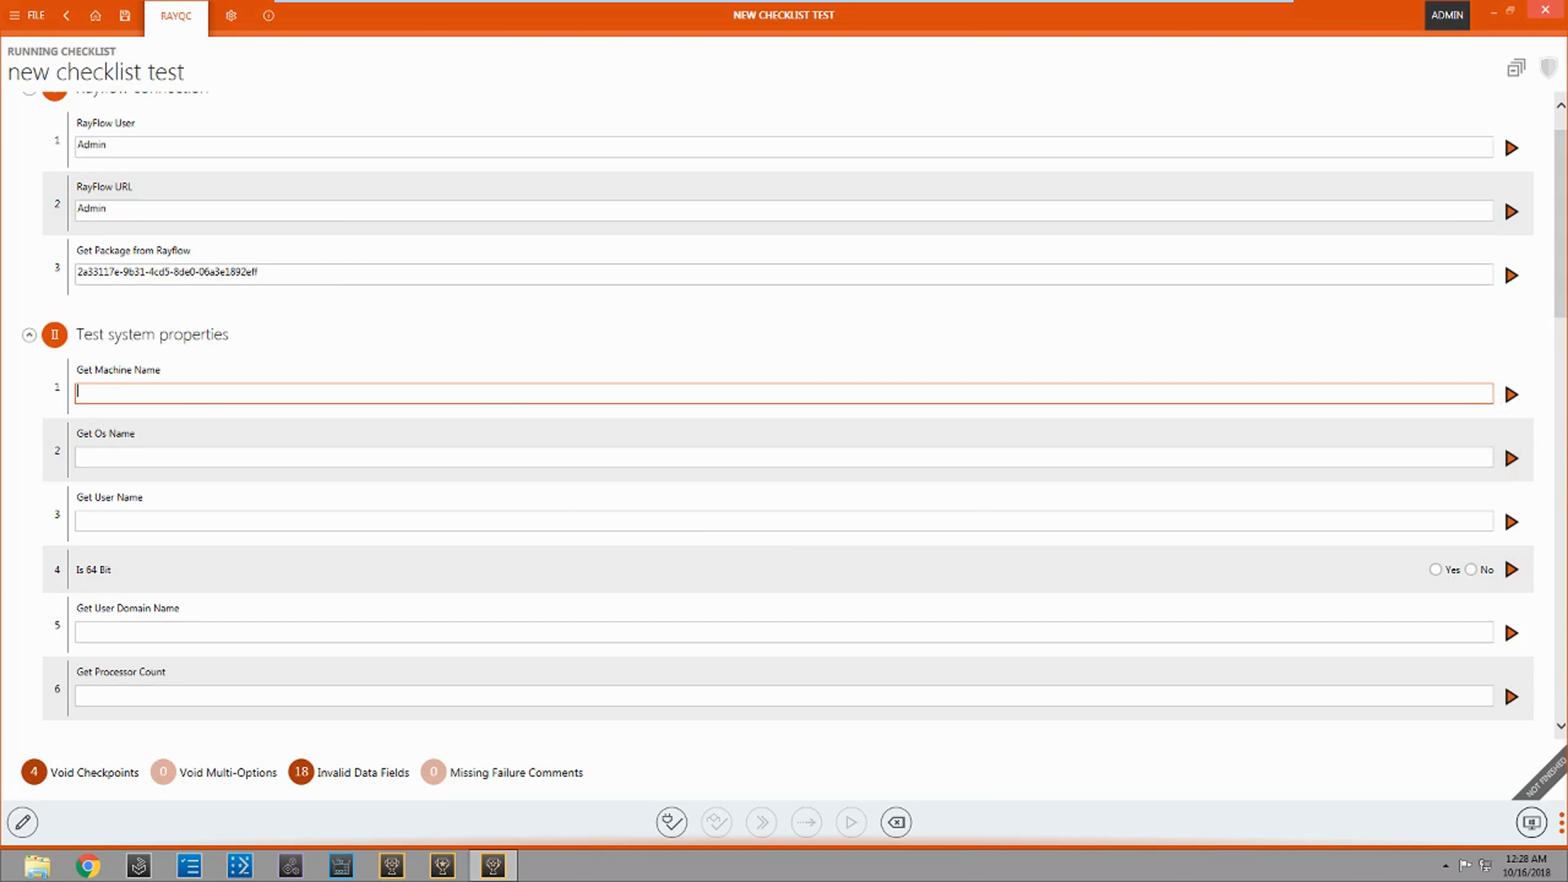
pyautogui.rightClick(166, 337)
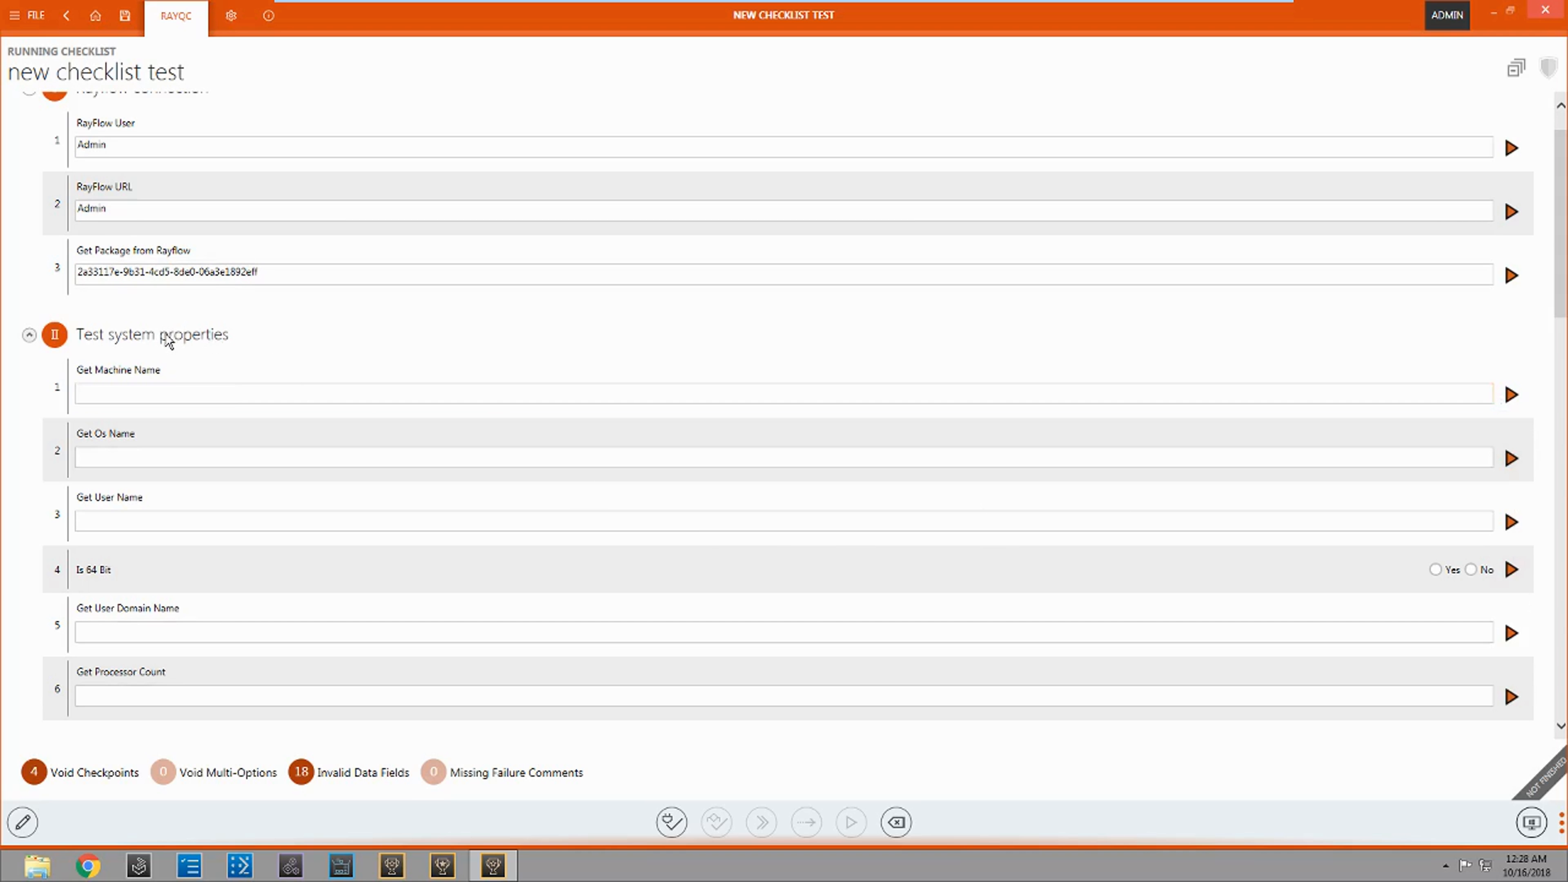
pyautogui.click(234, 343)
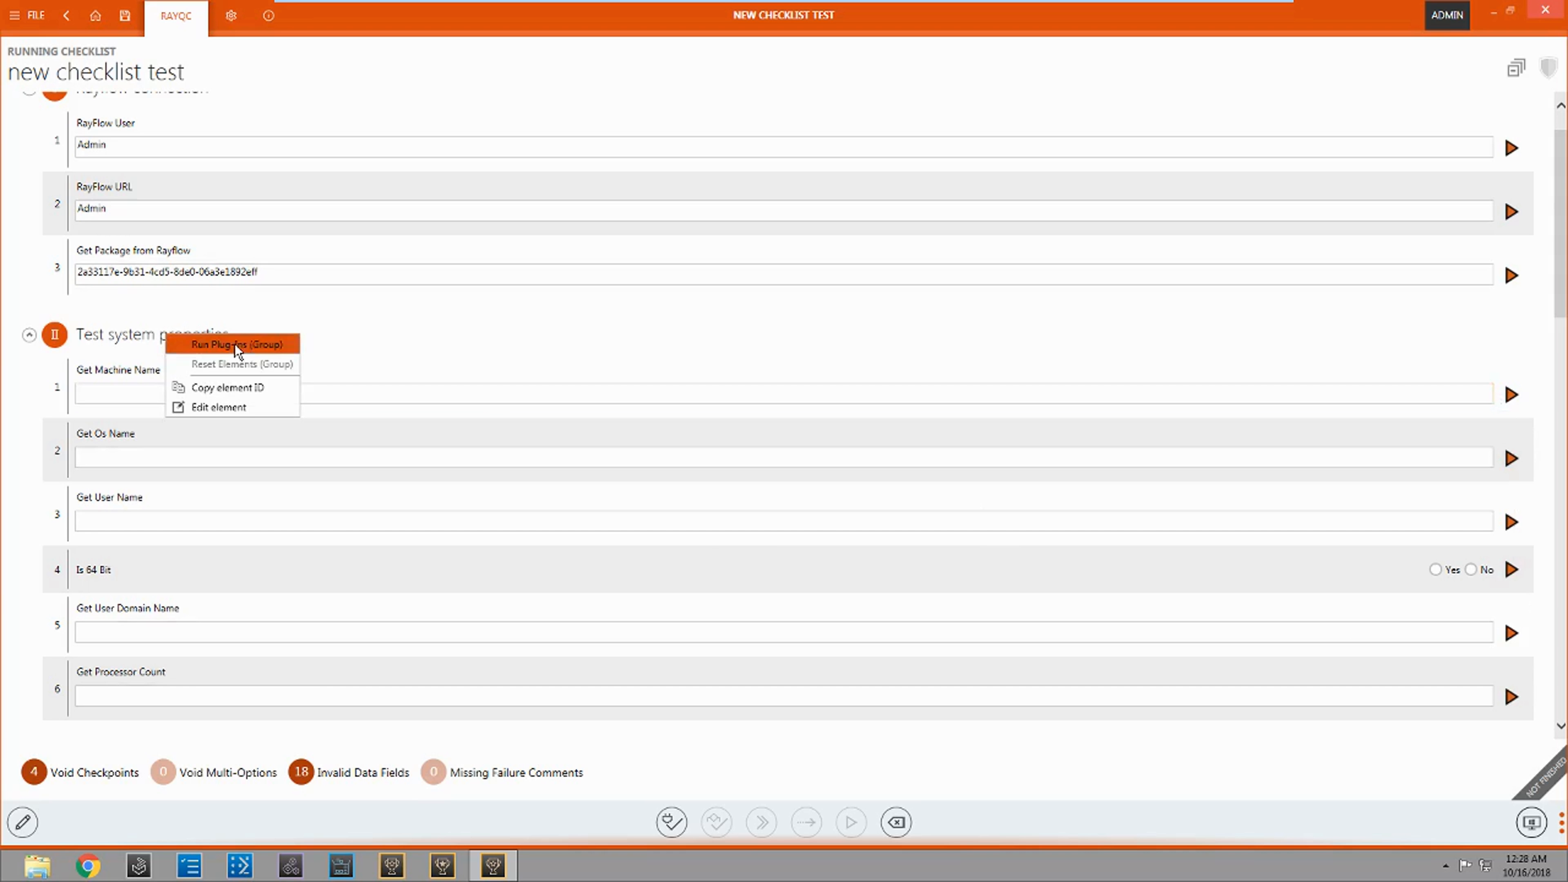
pyautogui.scroll(-2, 494, 424)
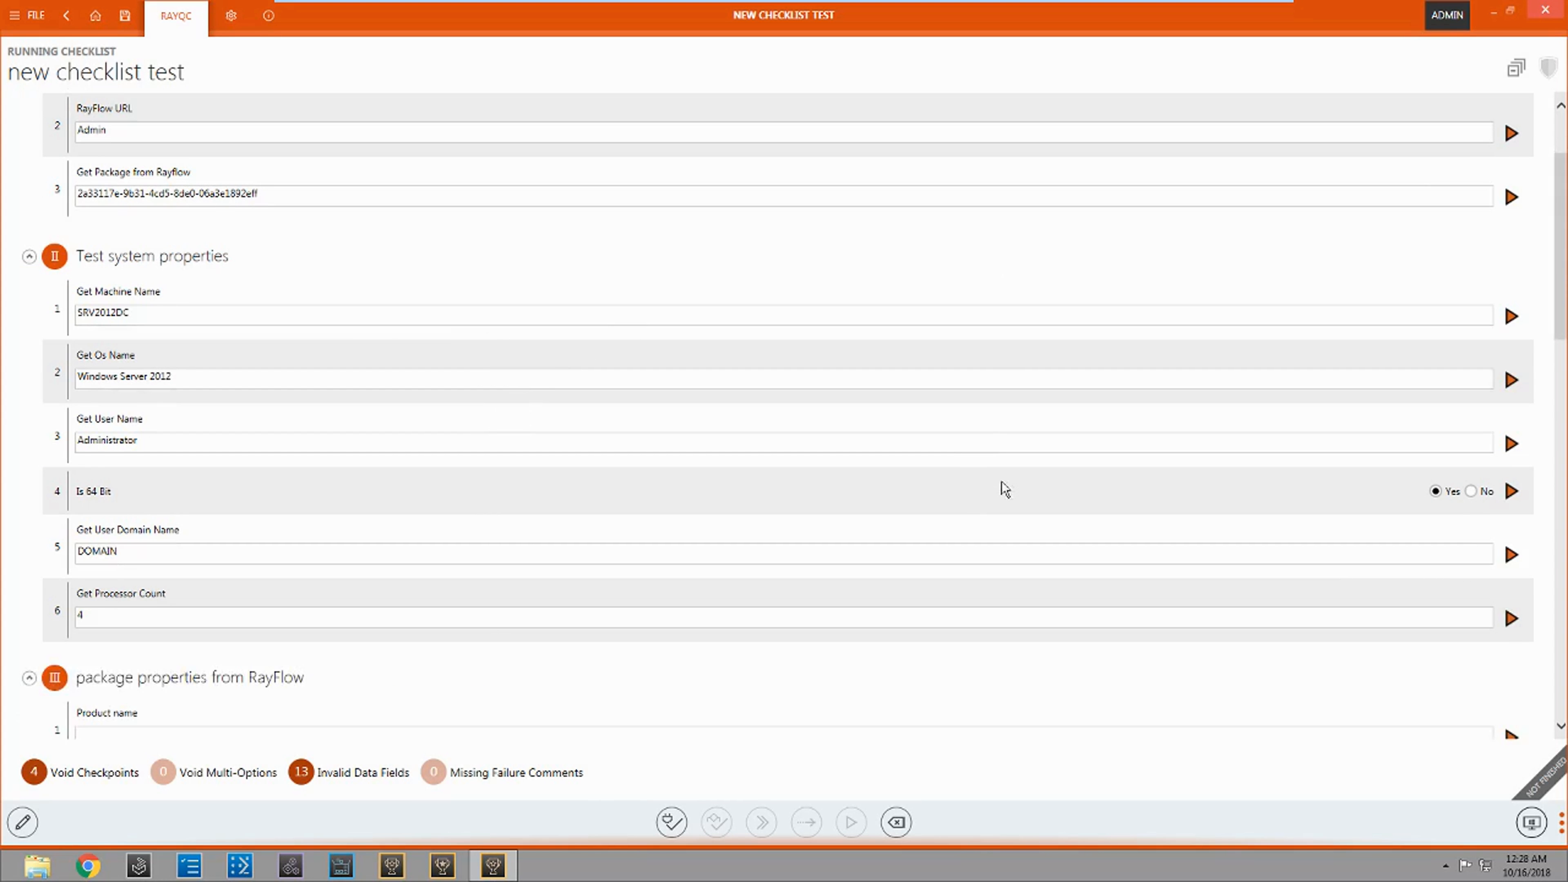
# Step: Run the Product name, Product Version, Manufacturer and Application Path plug-ins in the "package properties from RayFlow" group
pyautogui.scroll(-4, 937, 698)
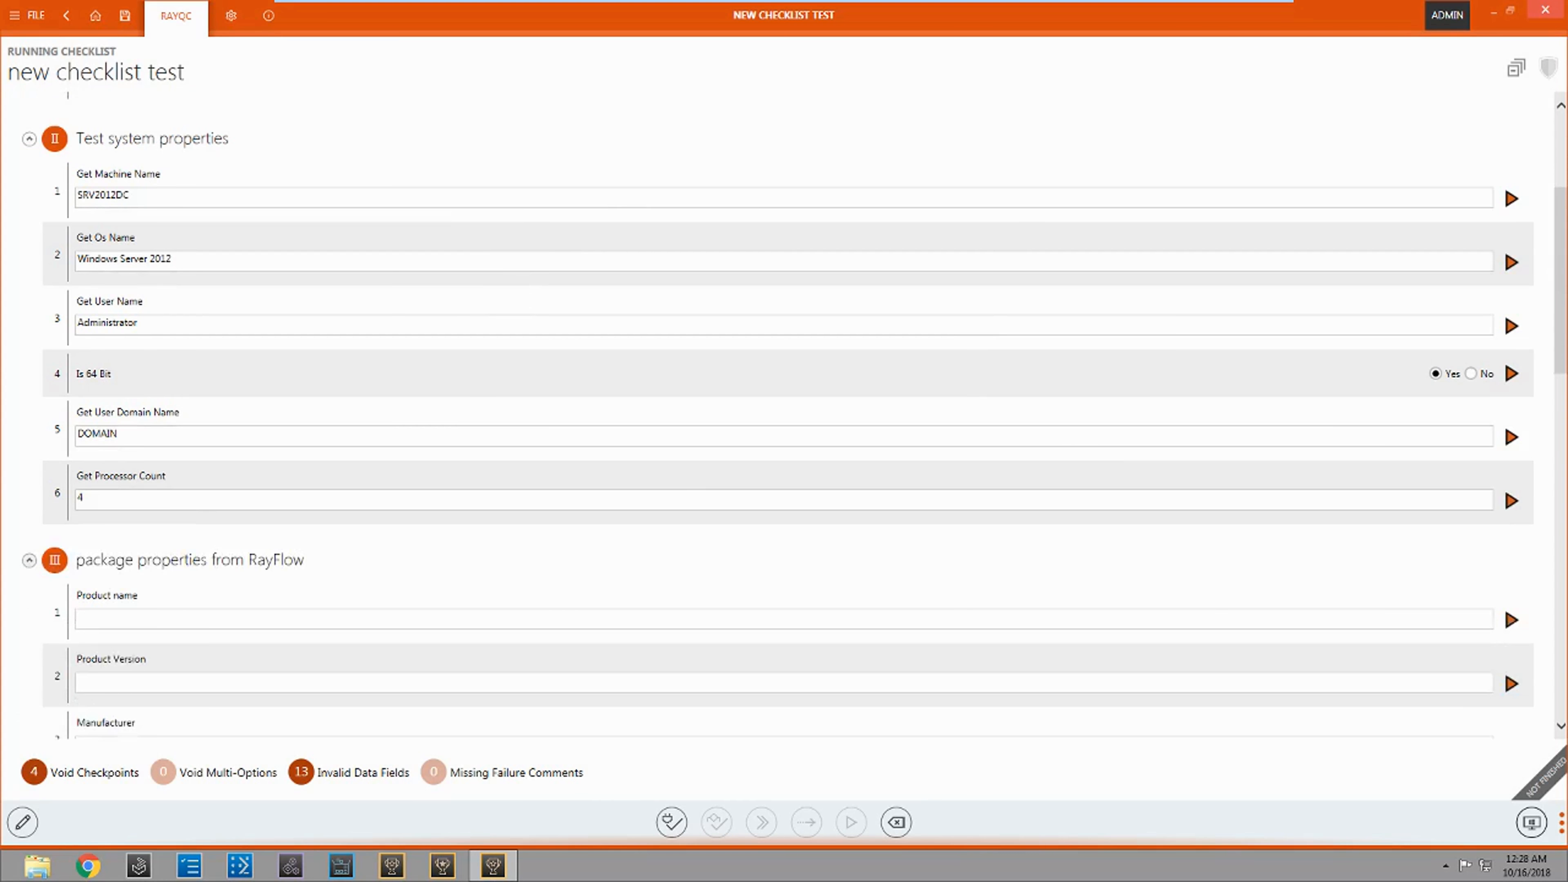
pyautogui.scroll(-2, 408, 523)
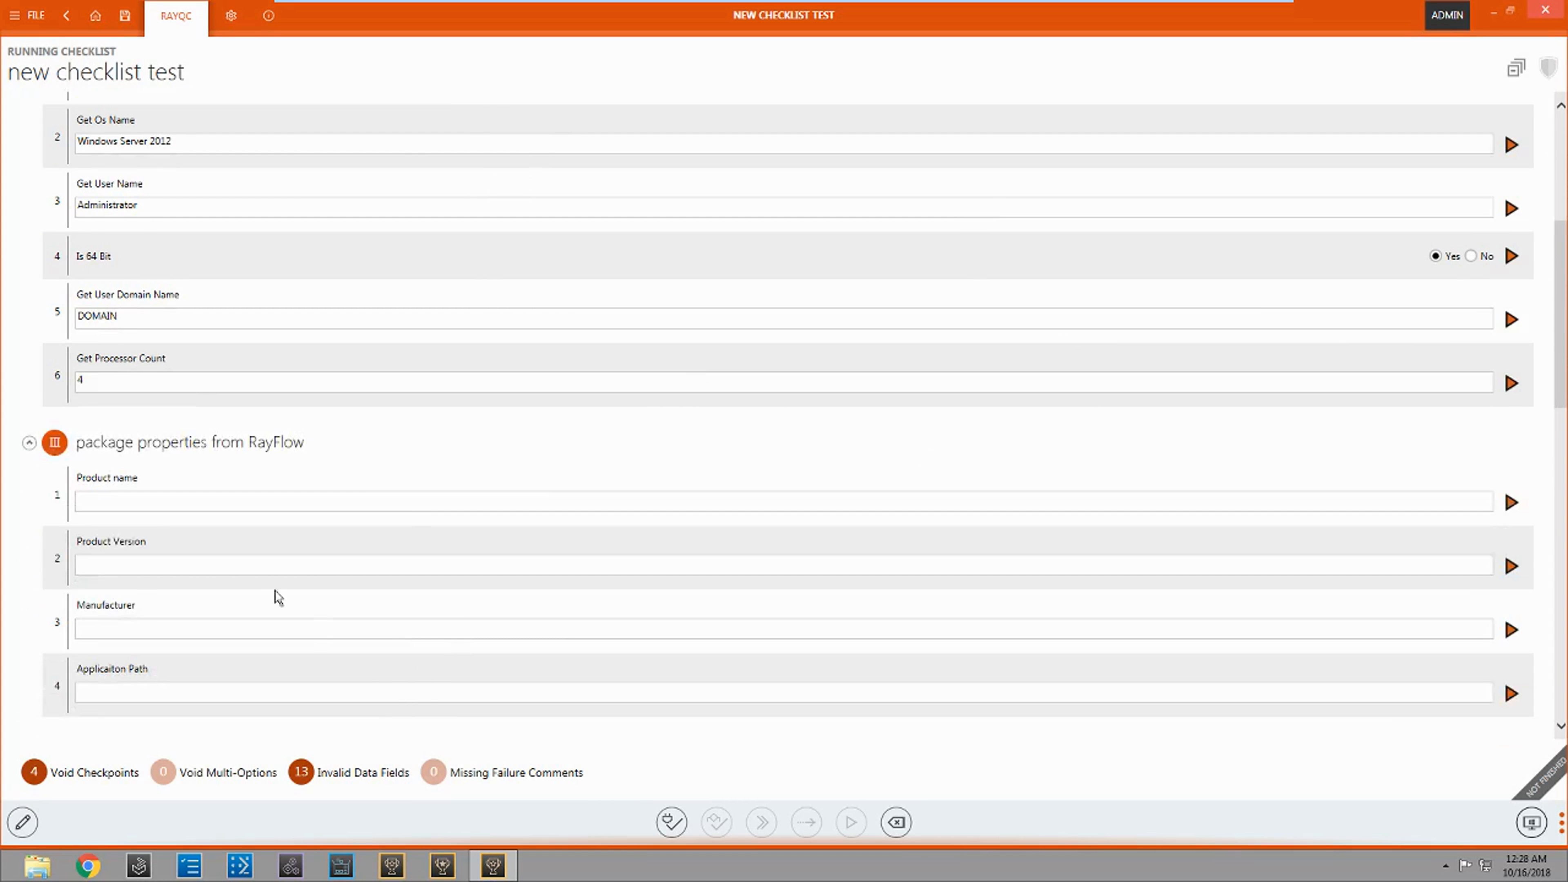
pyautogui.scroll(-3, 272, 449)
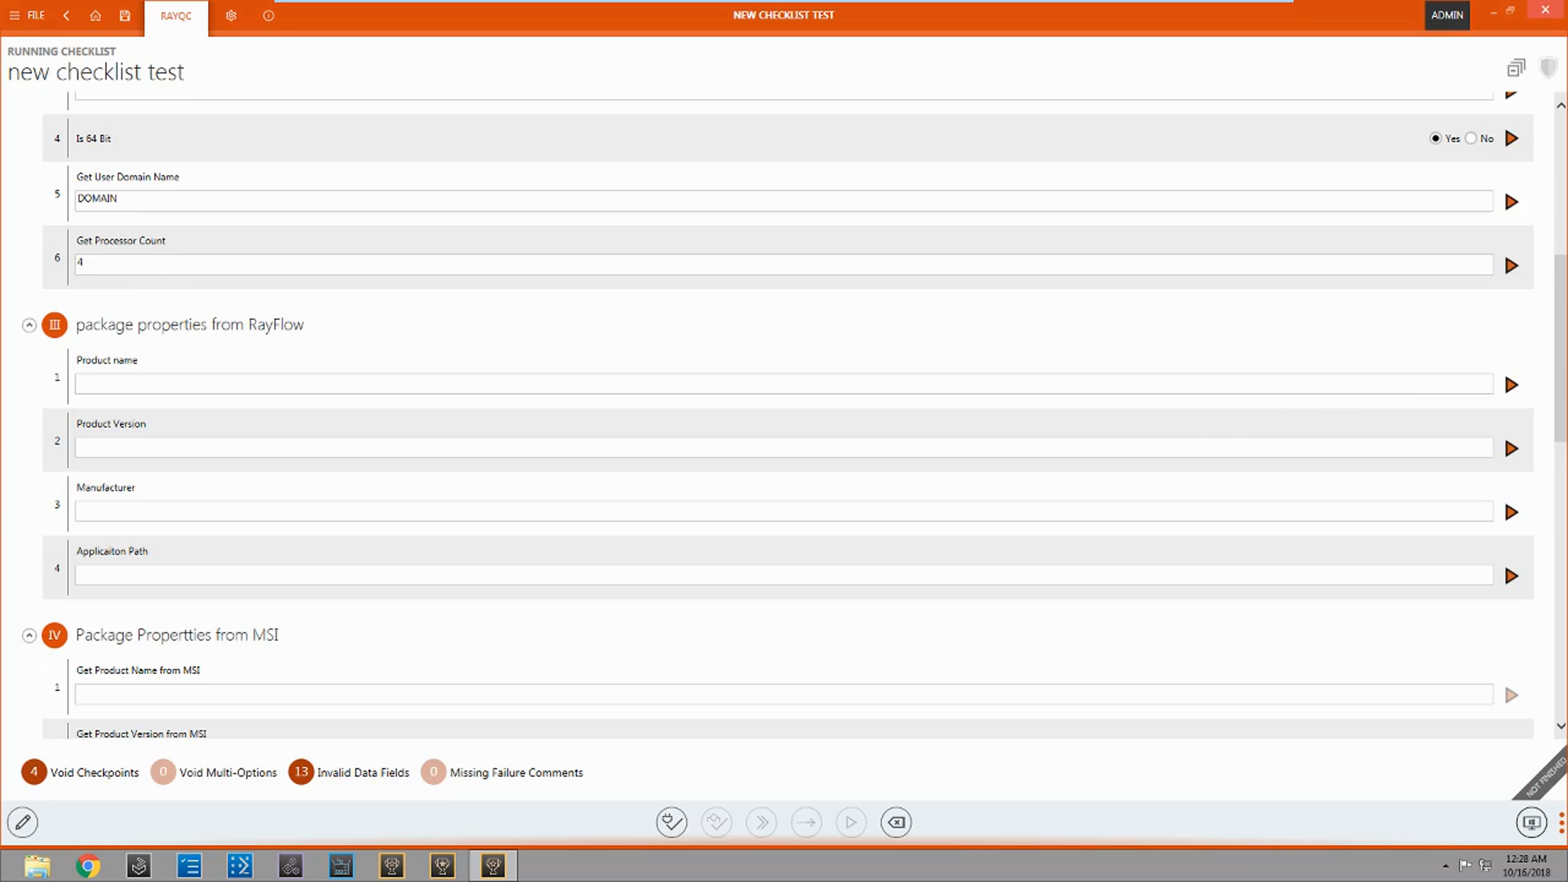
pyautogui.click(1511, 388)
pyautogui.moveTo(132, 381); pyautogui.dragTo(65, 381)
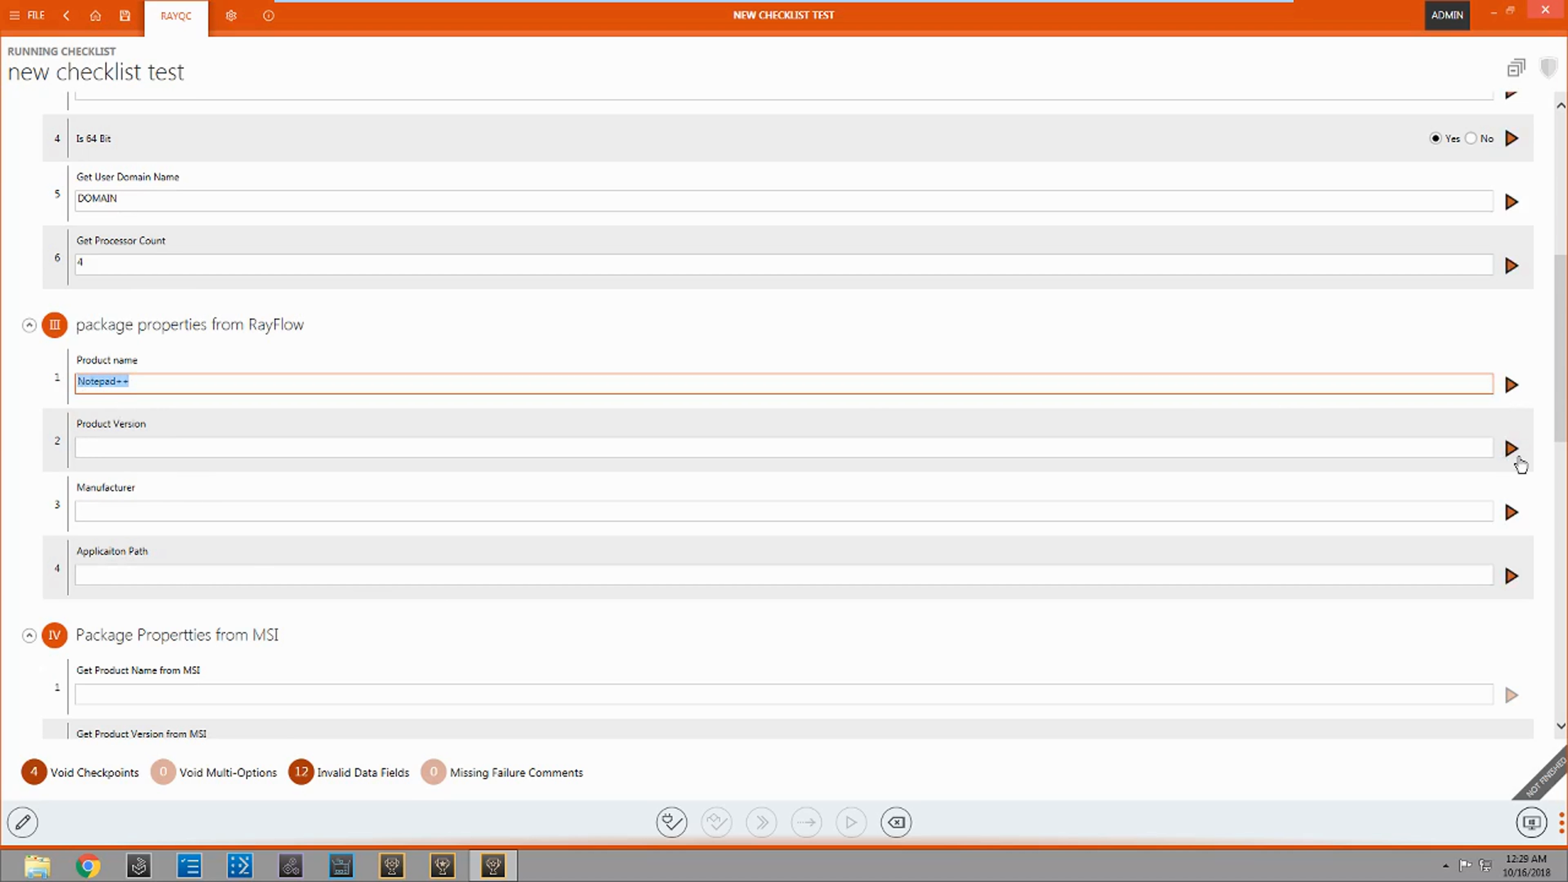
pyautogui.click(1511, 458)
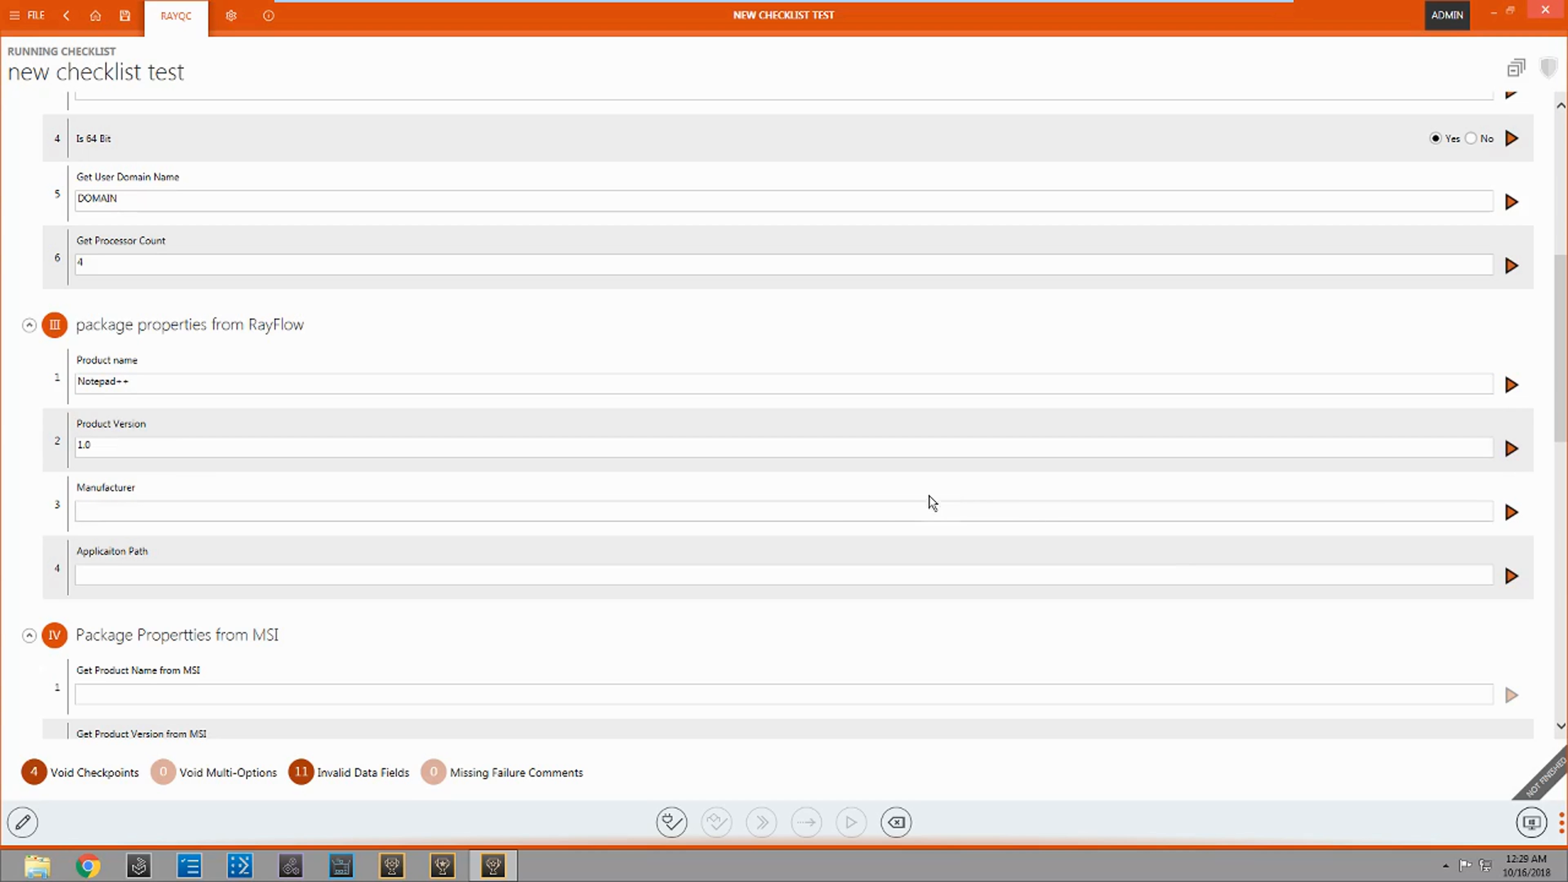
pyautogui.click(1511, 512)
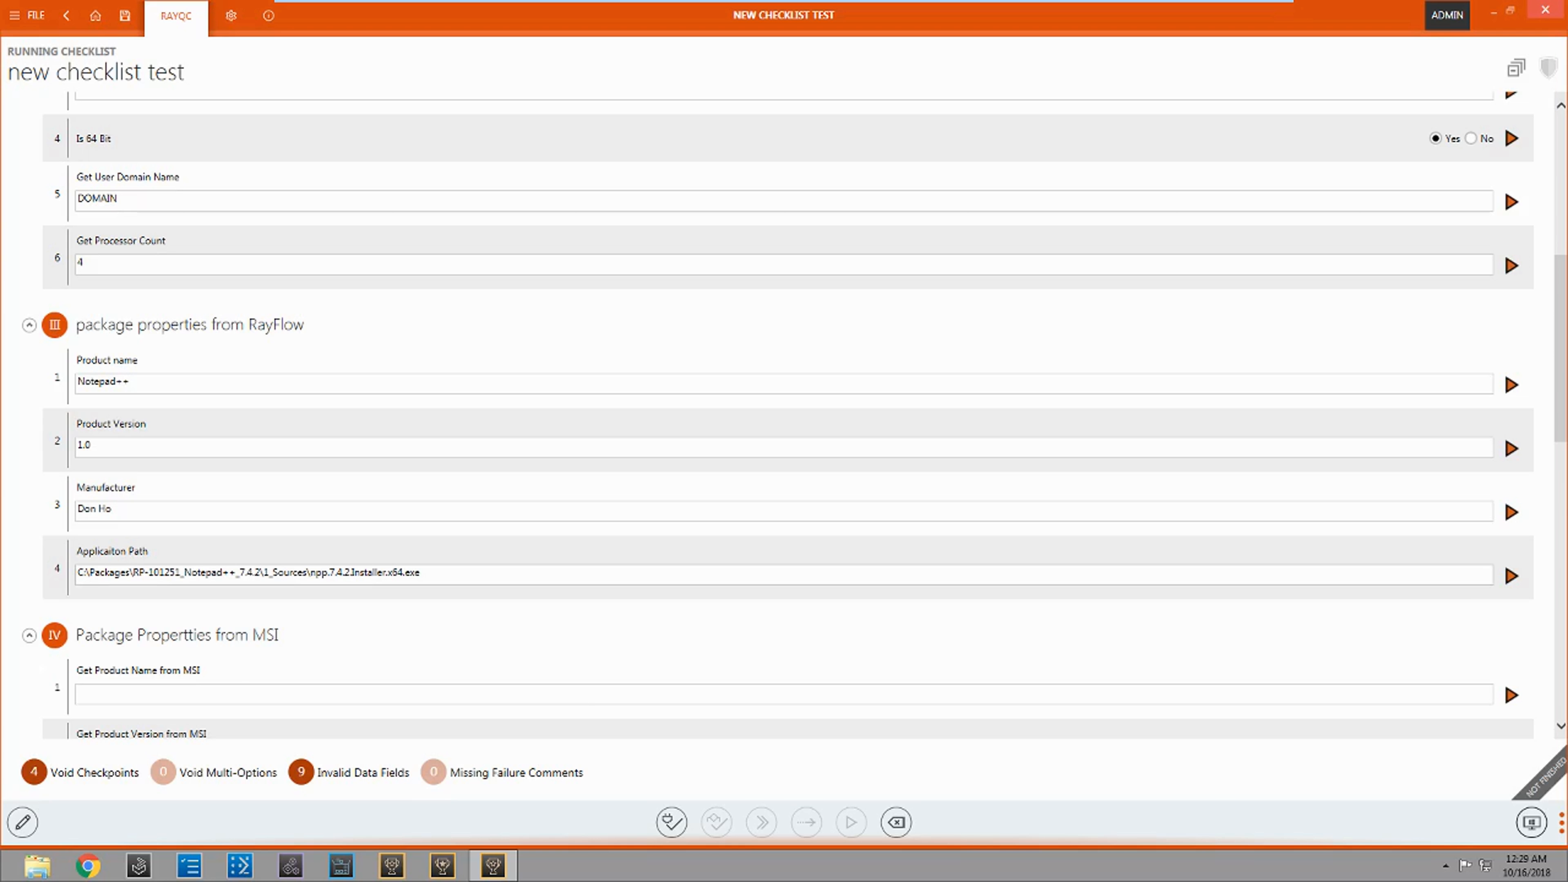
# Step: In Package Branding Check, answer "Is Product Name Correctly set?" with No and enter the failure comment "was named incorrectly"
pyautogui.scroll(-2, 616, 552)
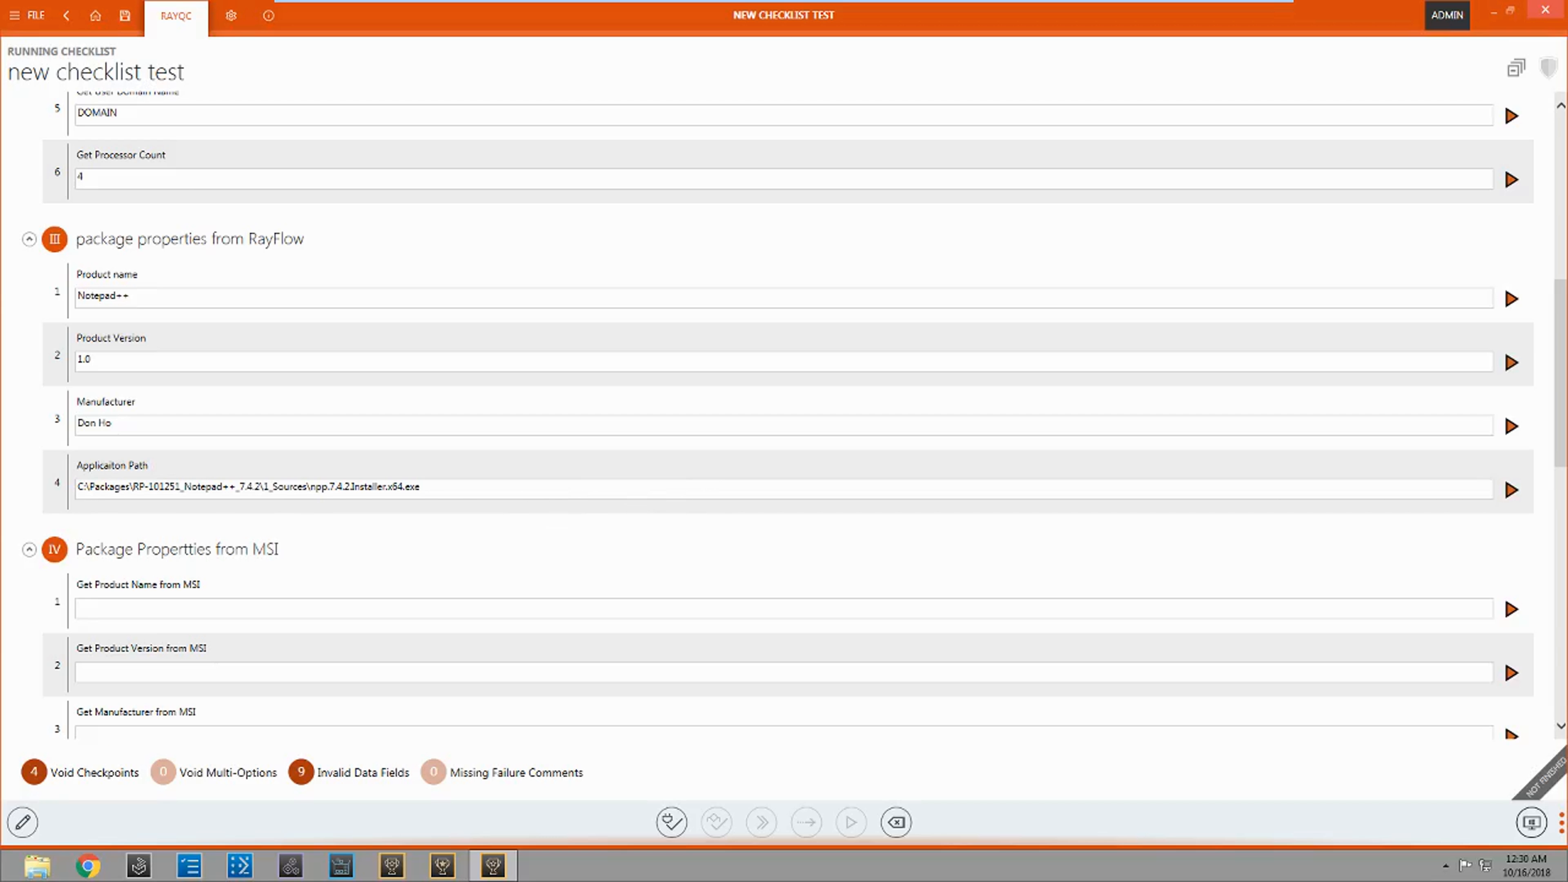
pyautogui.scroll(-1, 721, 457)
pyautogui.scroll(-5, 721, 456)
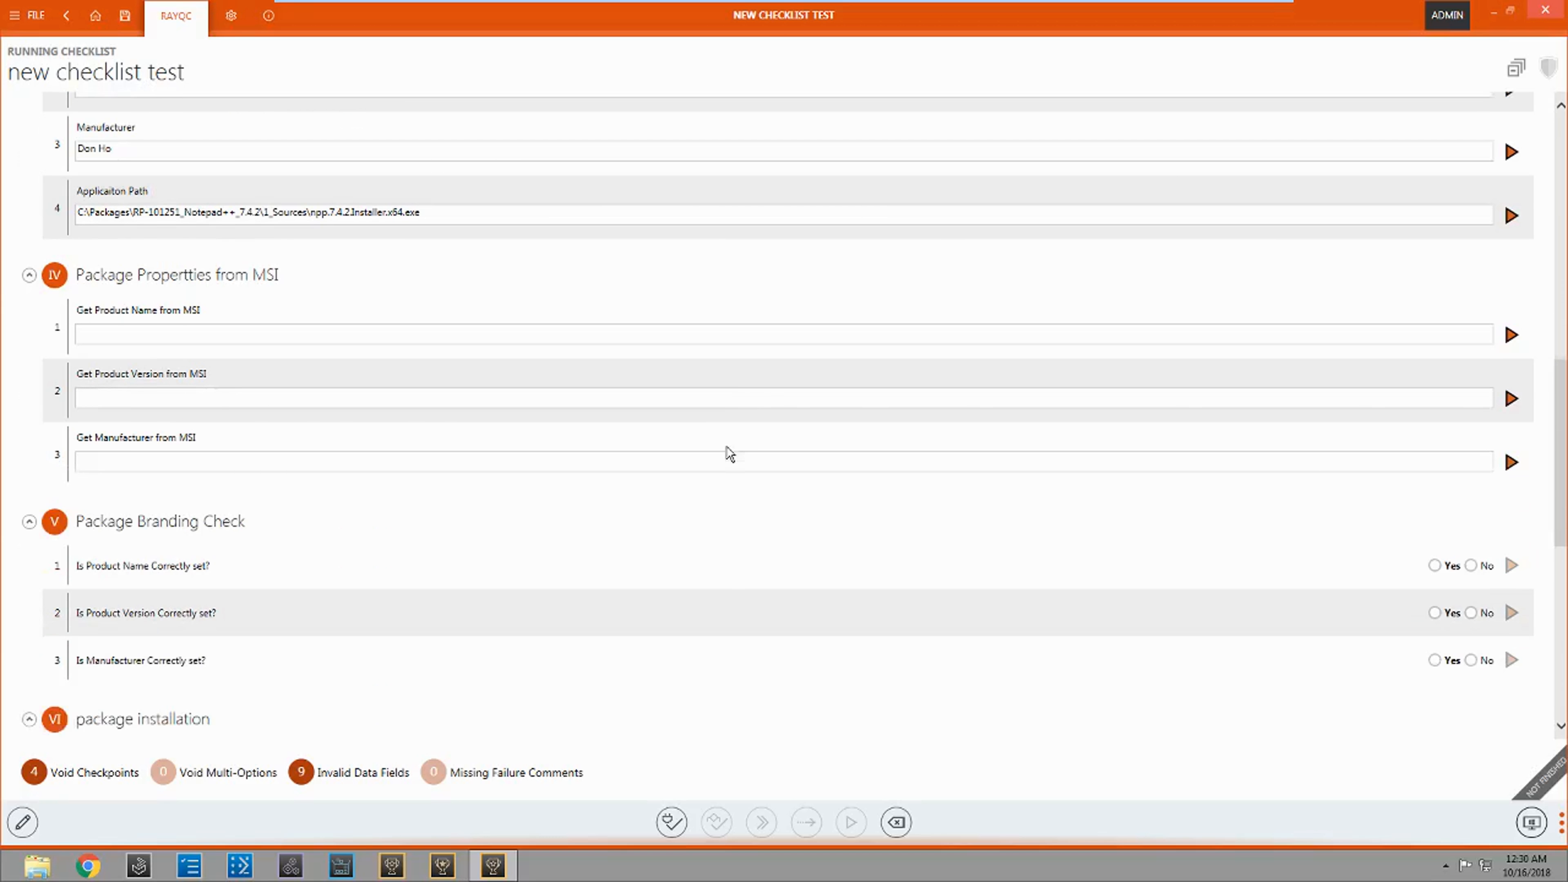
pyautogui.scroll(-1, 744, 444)
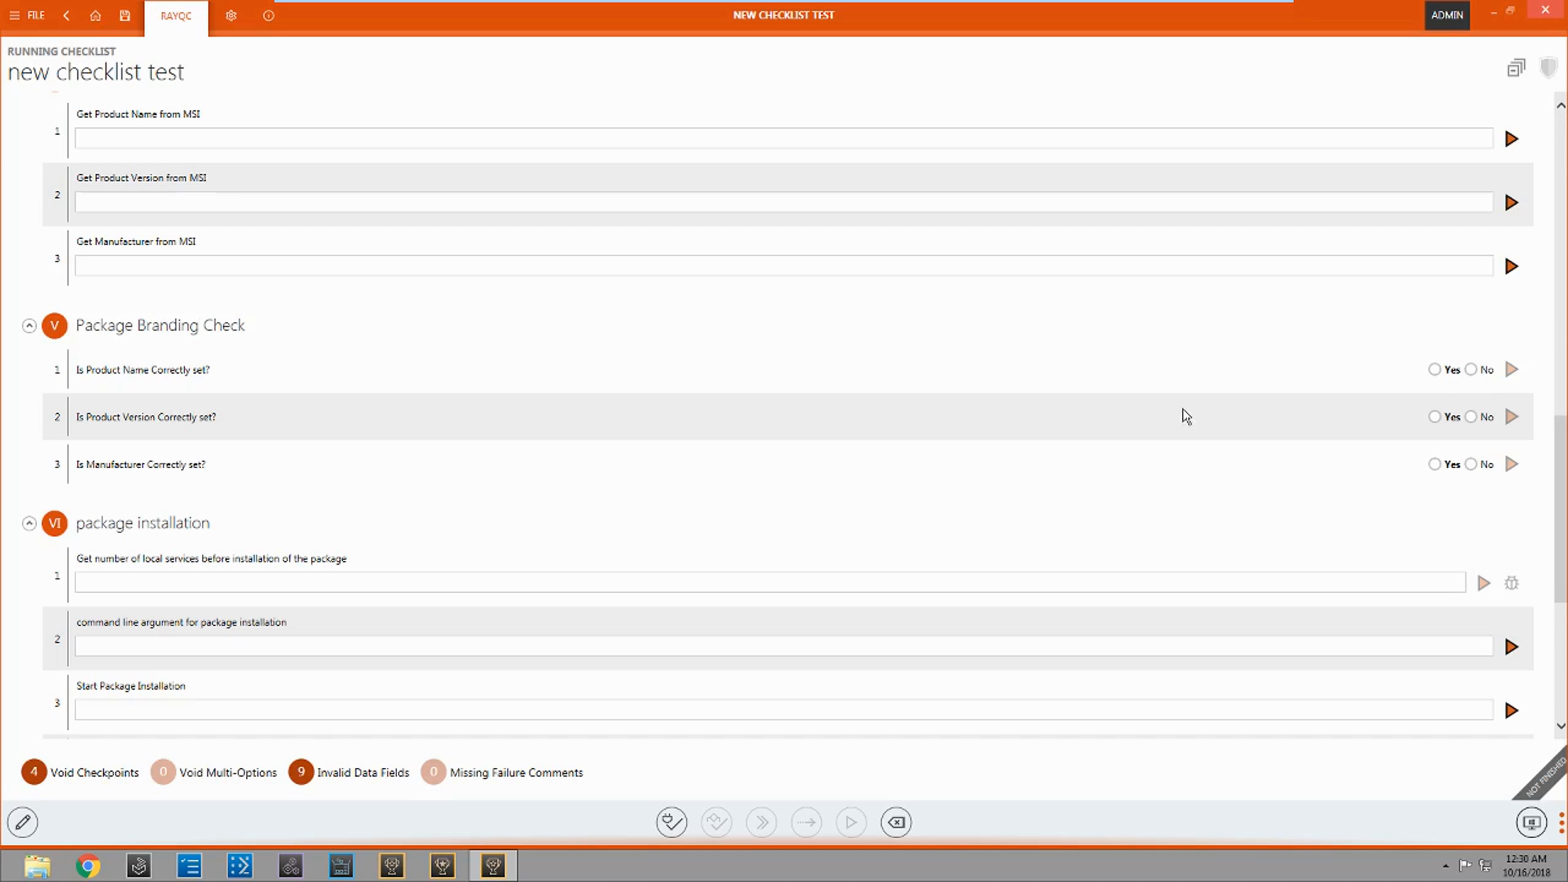
pyautogui.click(1473, 370)
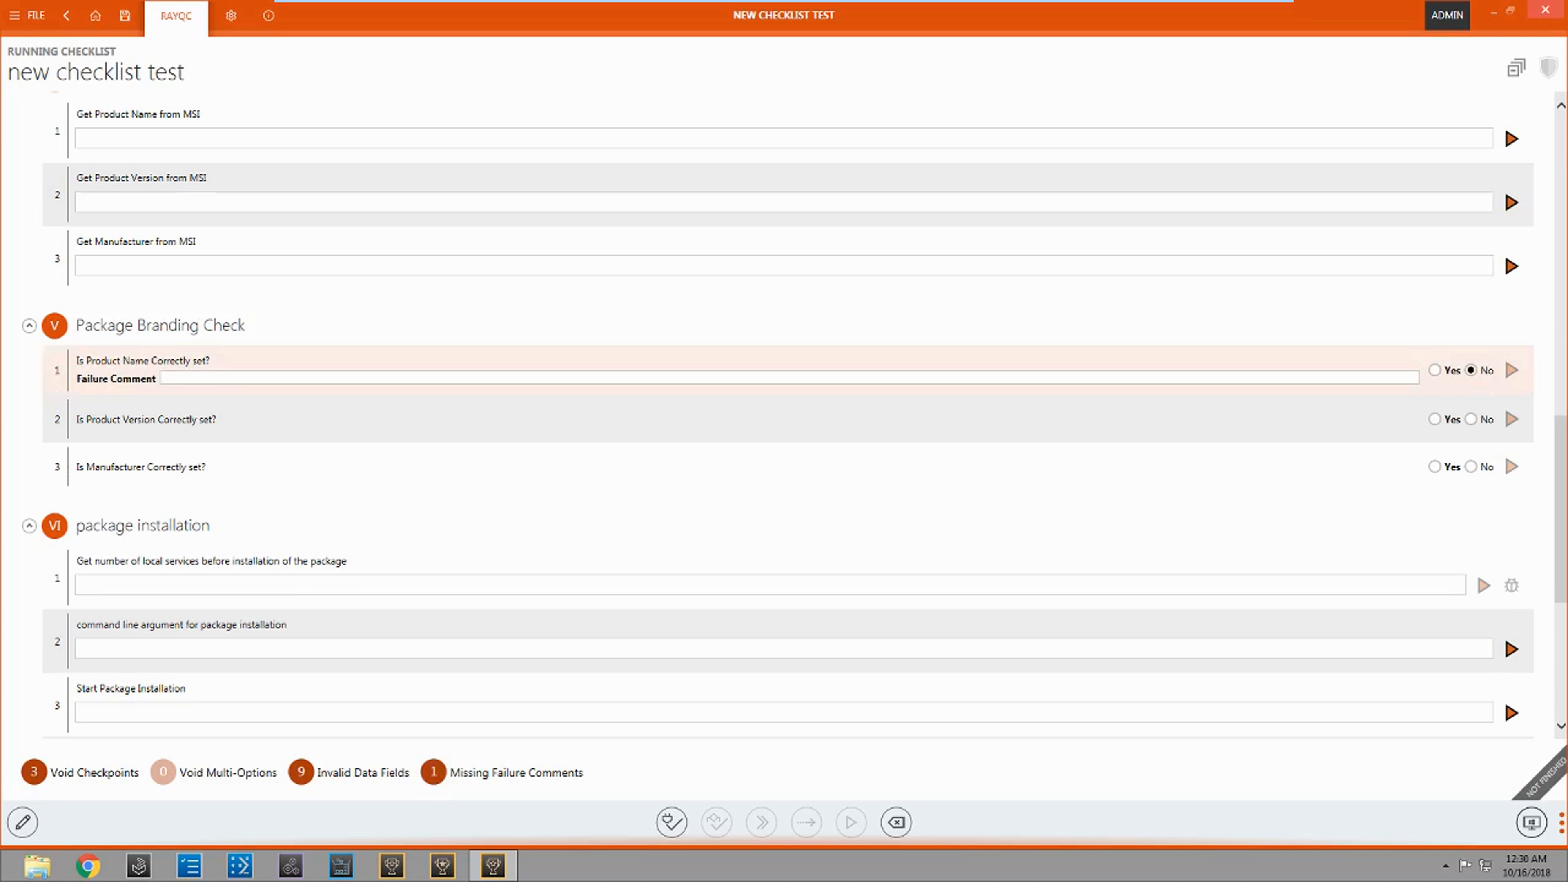
pyautogui.click(173, 378)
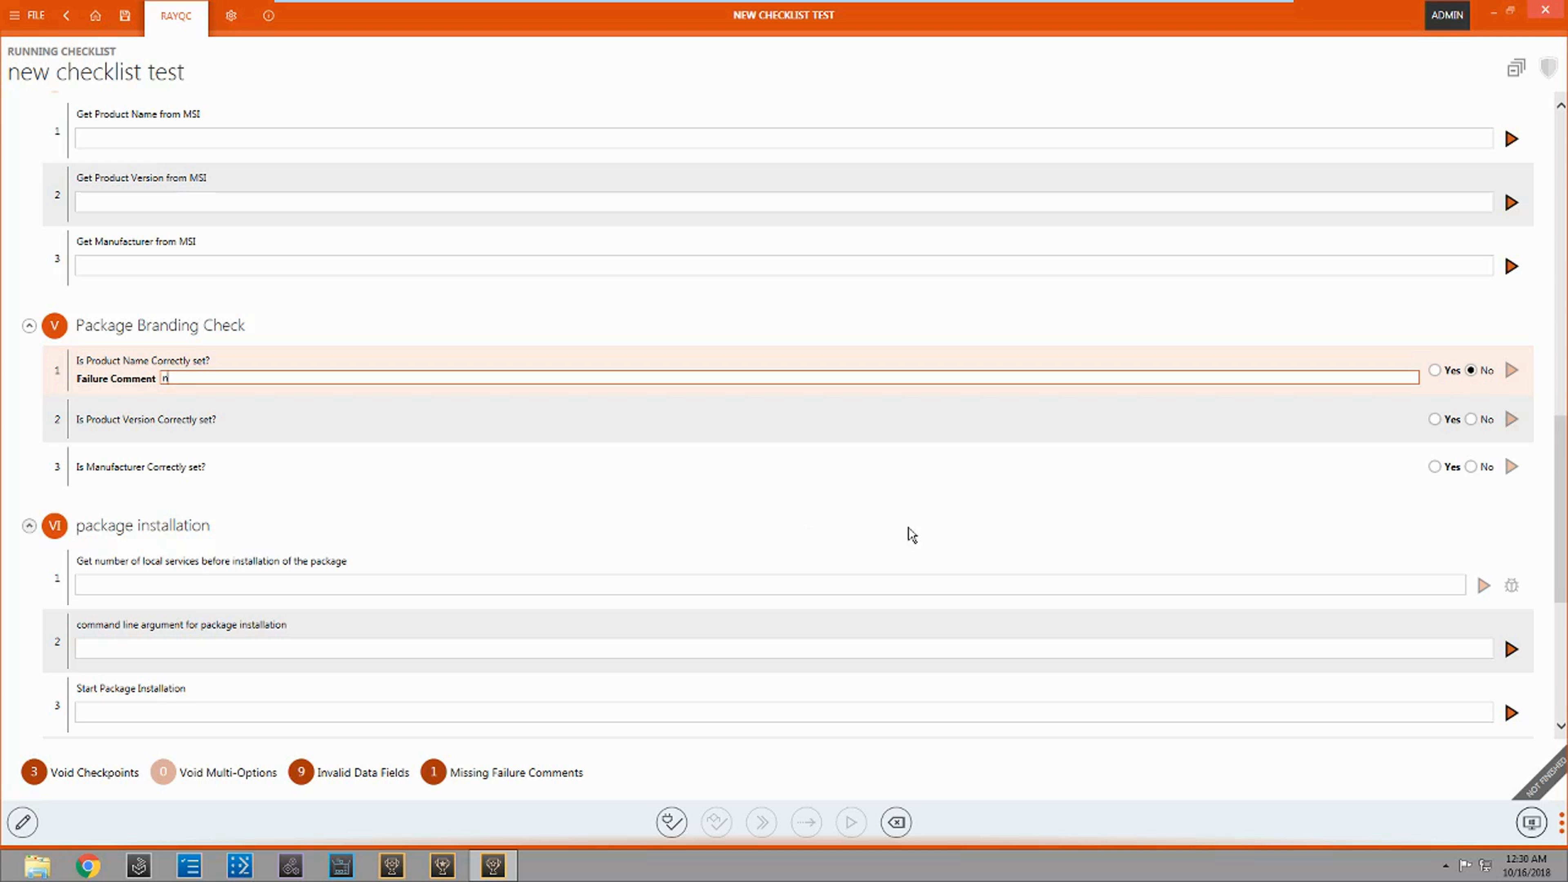
pyautogui.write('was named incorrectrlyl')
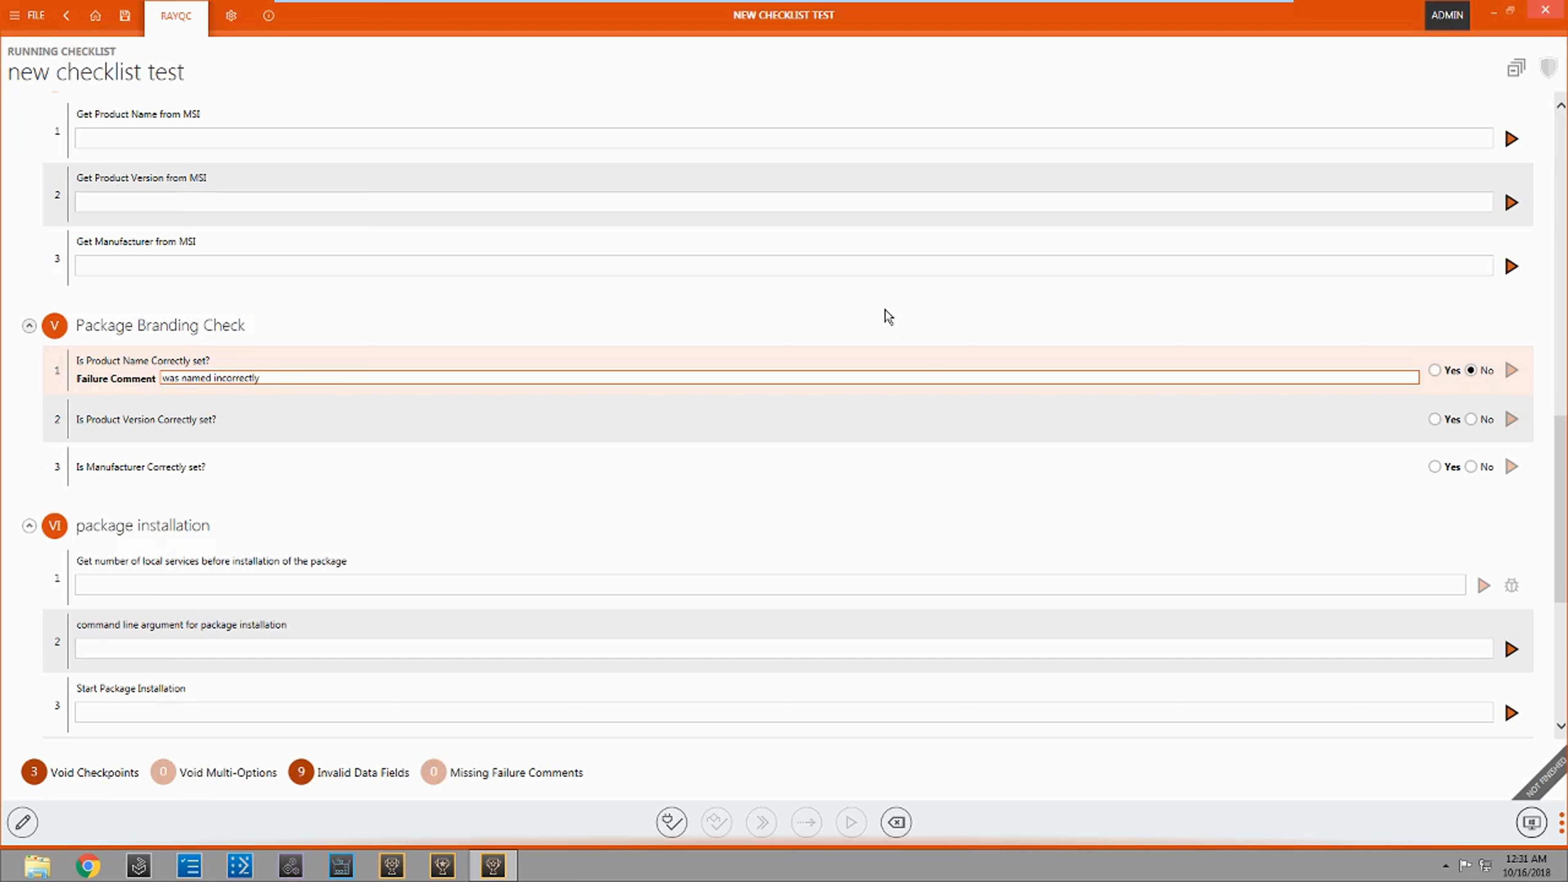
pyautogui.scroll(-3, 906, 364)
pyautogui.scroll(2, 889, 329)
pyautogui.scroll(2, 892, 368)
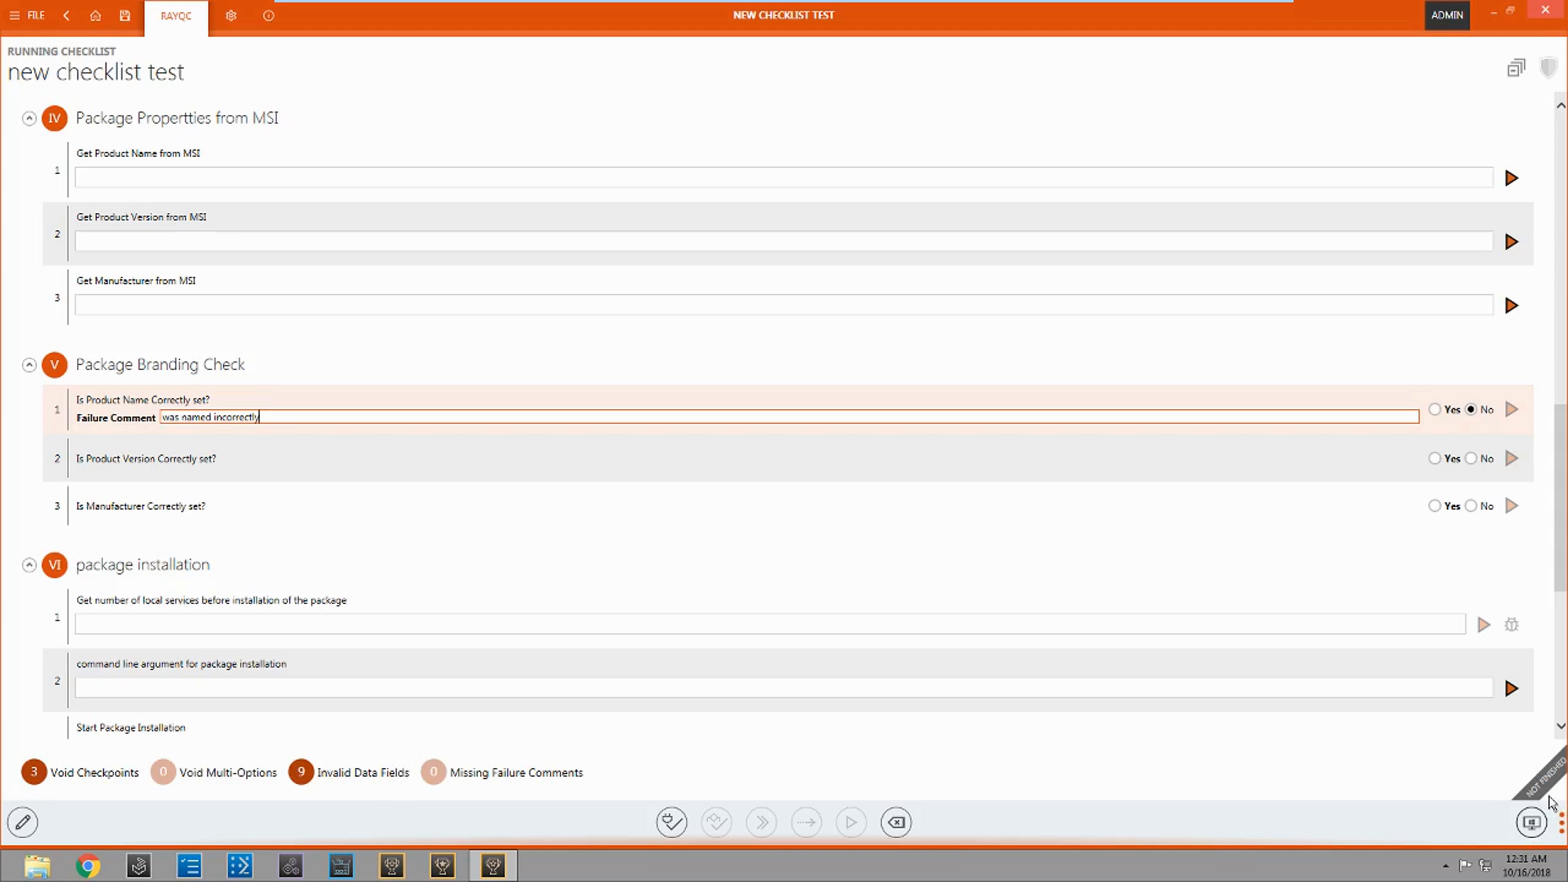
pyautogui.click(619, 426)
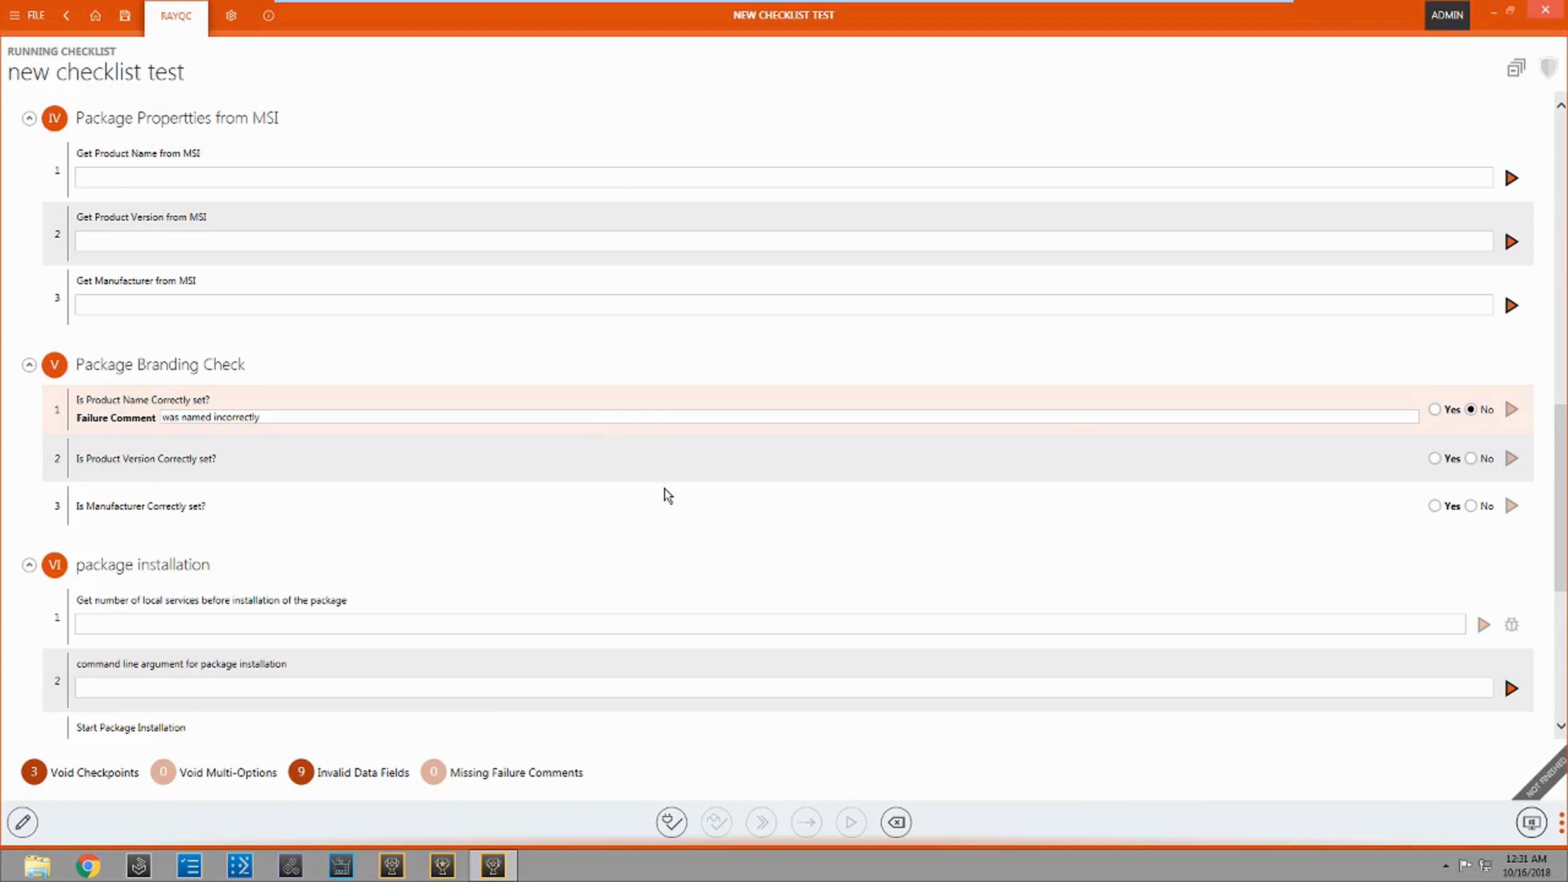
# Step: Export the checklist to disk as a Microsoft Word report with the Default DOCX Profile, saving "RayQC Report - new checklist test.docx" on the Desktop
pyautogui.click(17, 26)
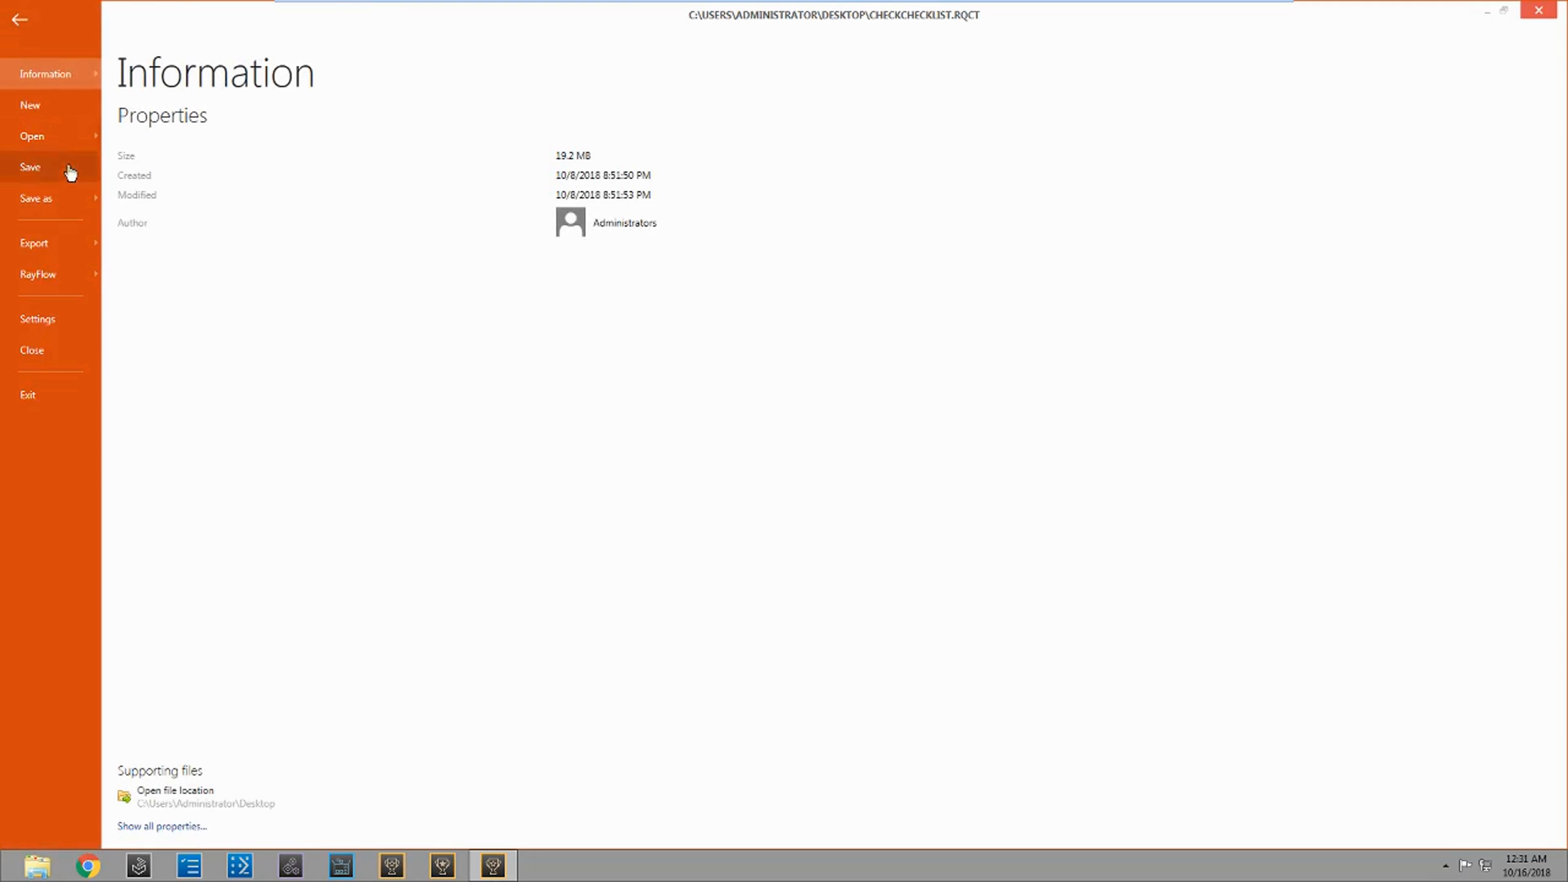
pyautogui.click(54, 244)
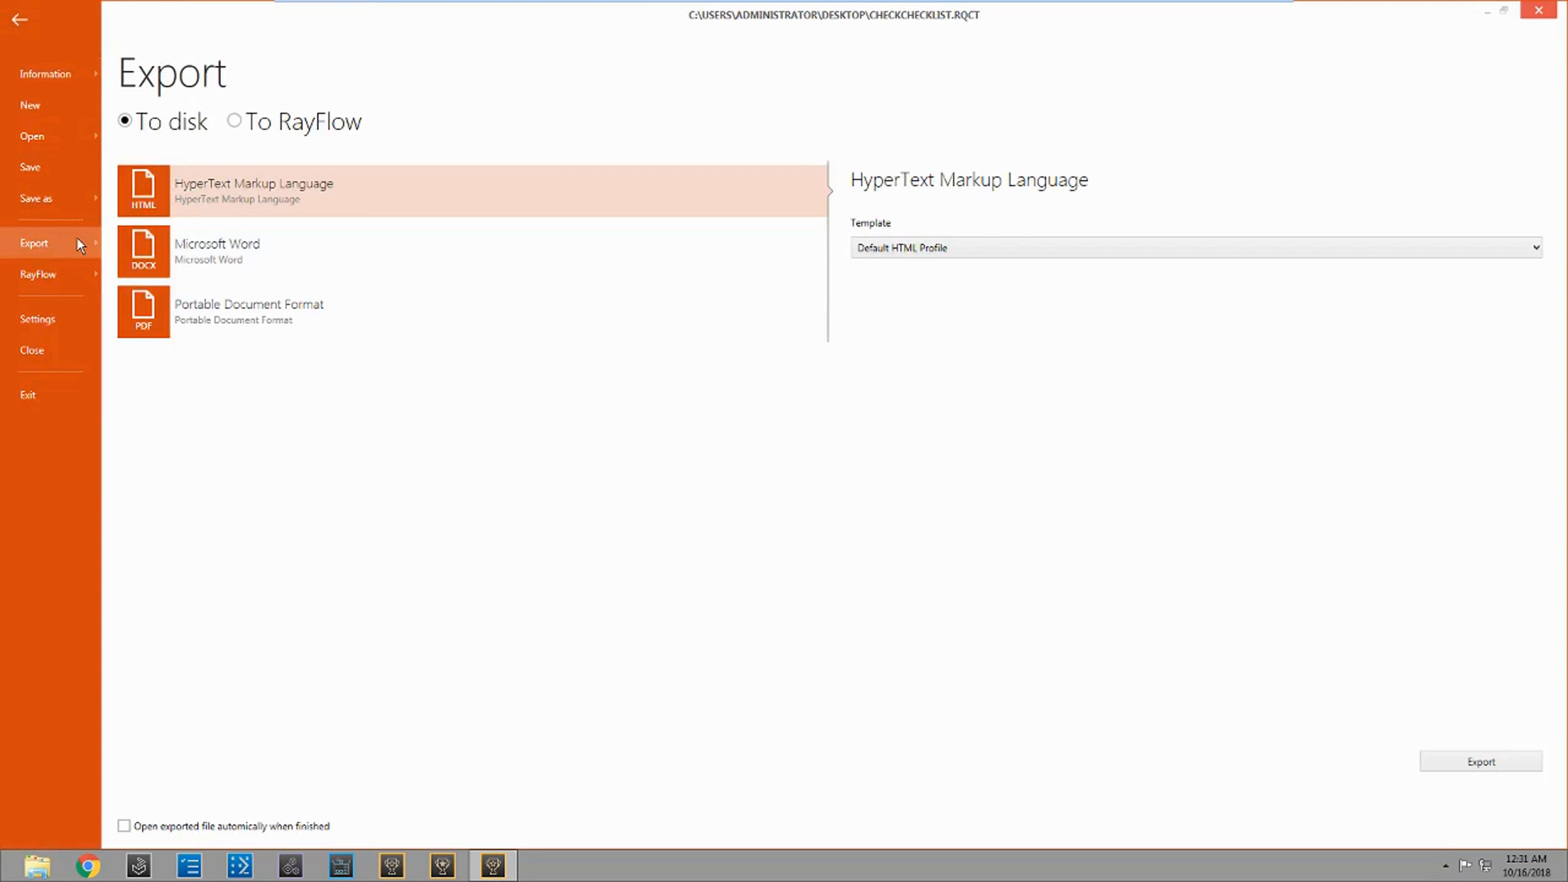
pyautogui.click(238, 256)
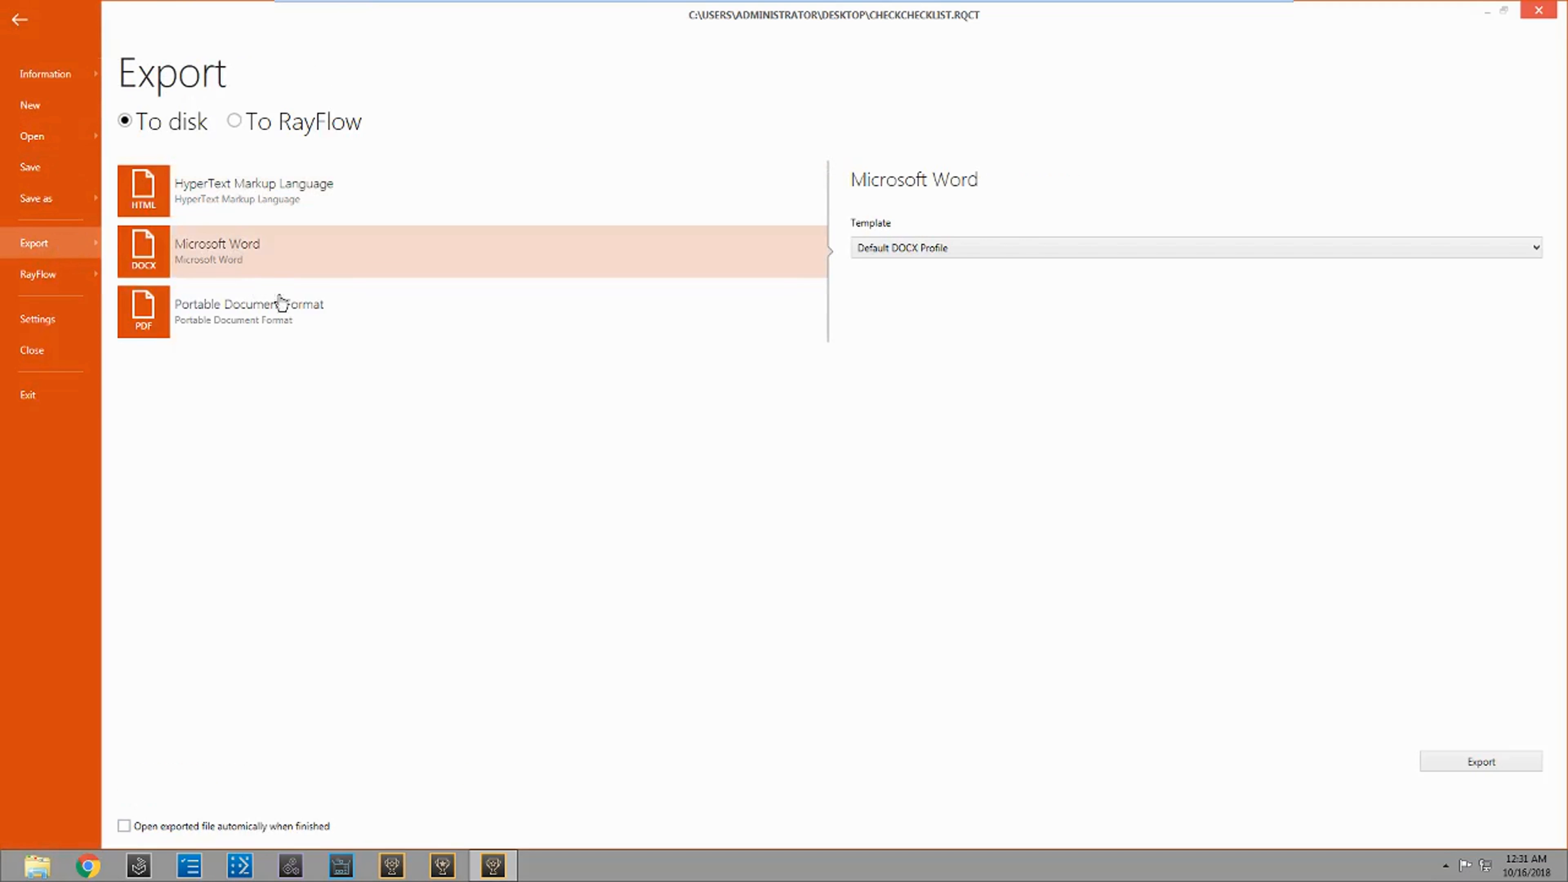
pyautogui.click(1042, 254)
pyautogui.click(1176, 381)
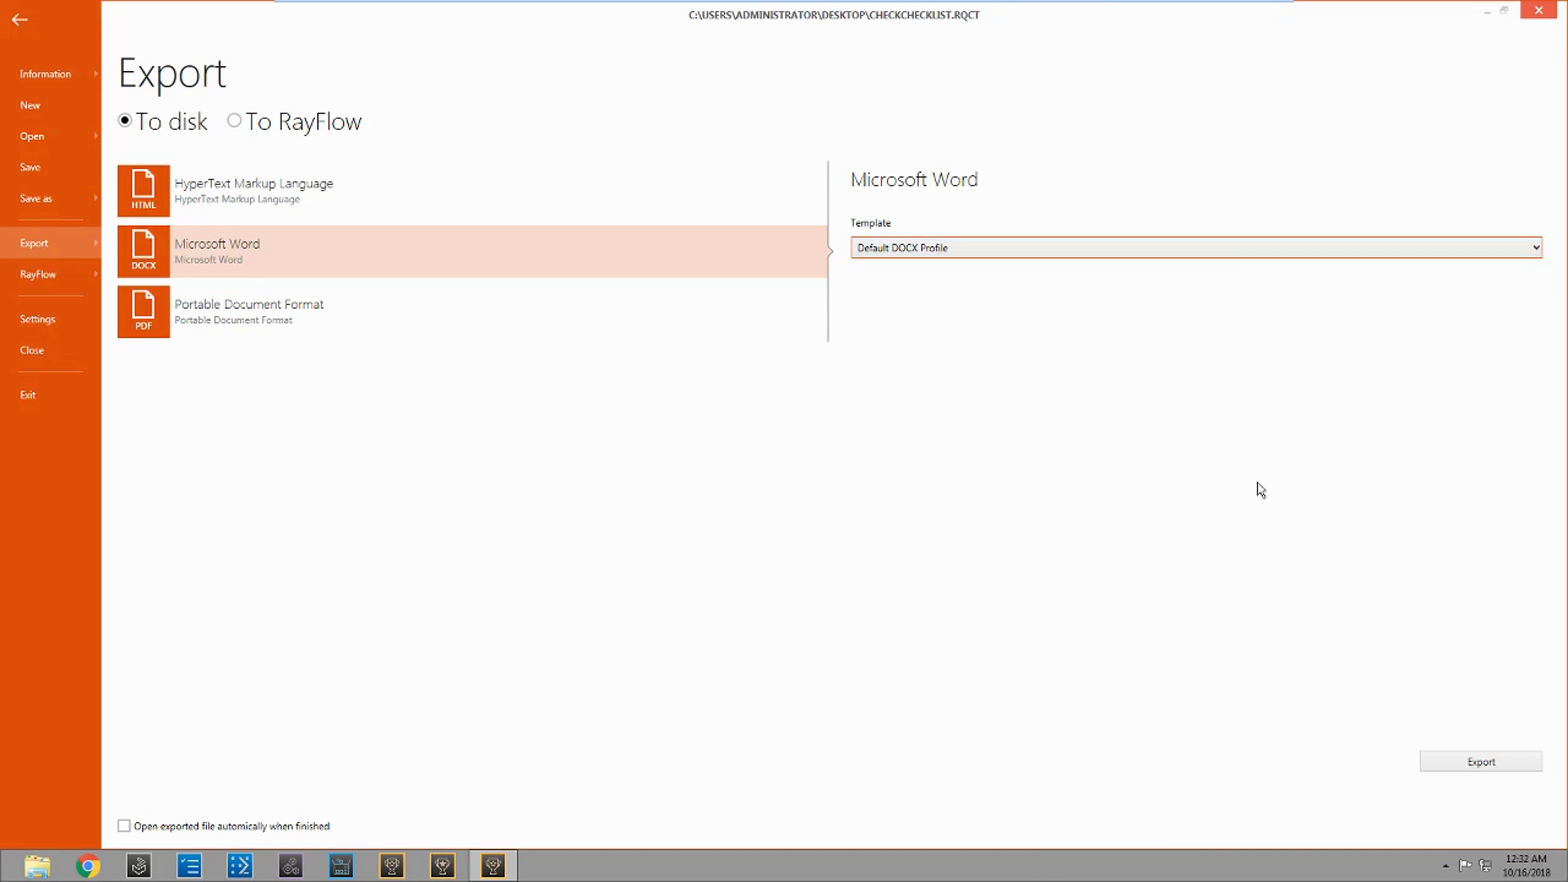
pyautogui.click(1484, 760)
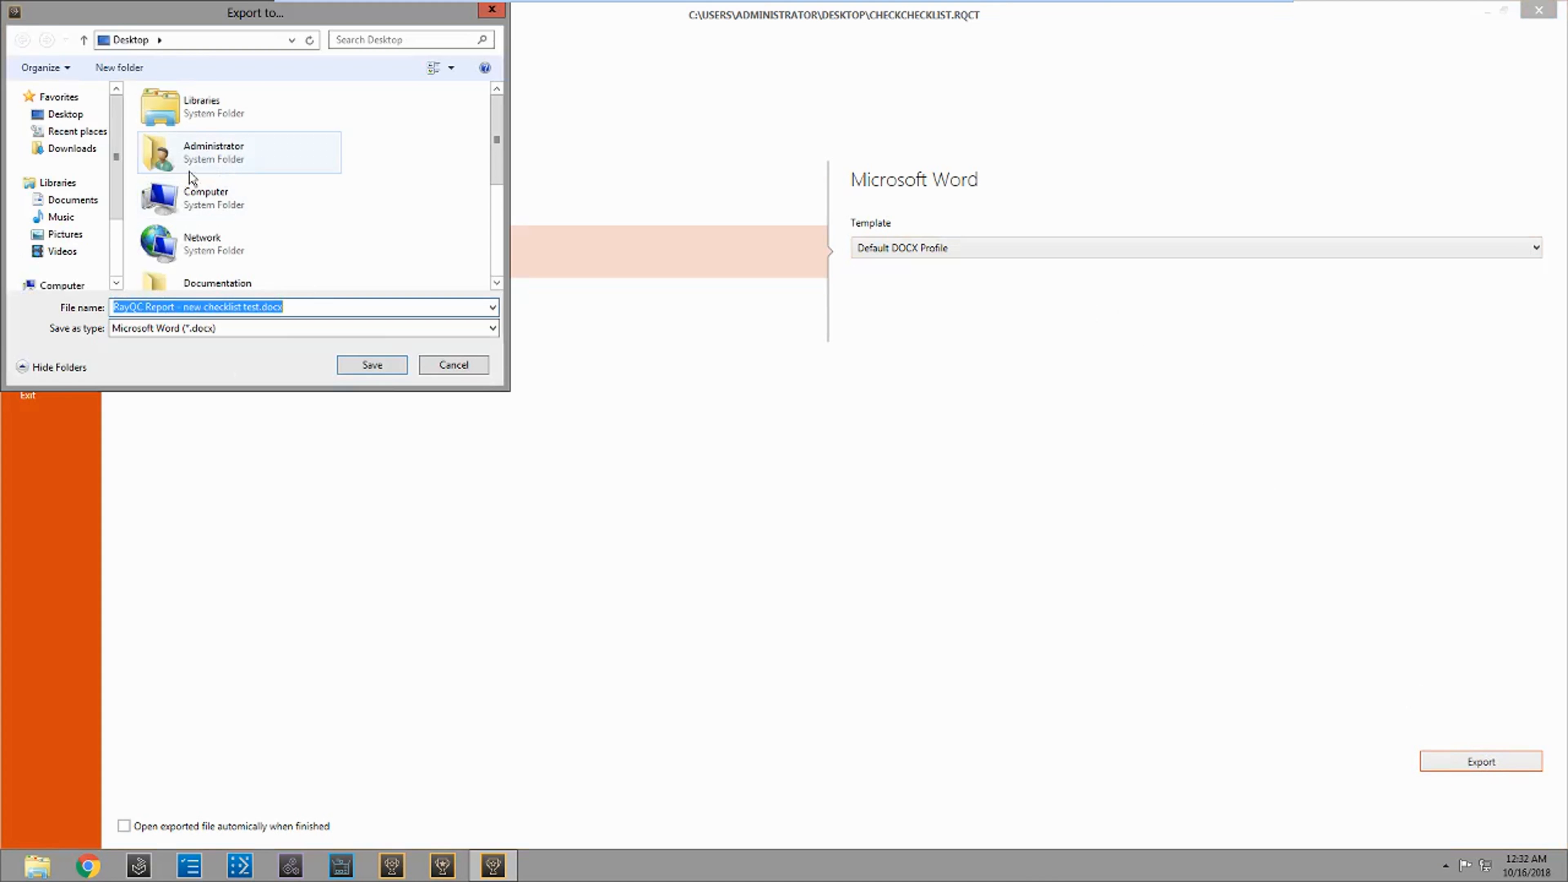
pyautogui.scroll(-2, 497, 162)
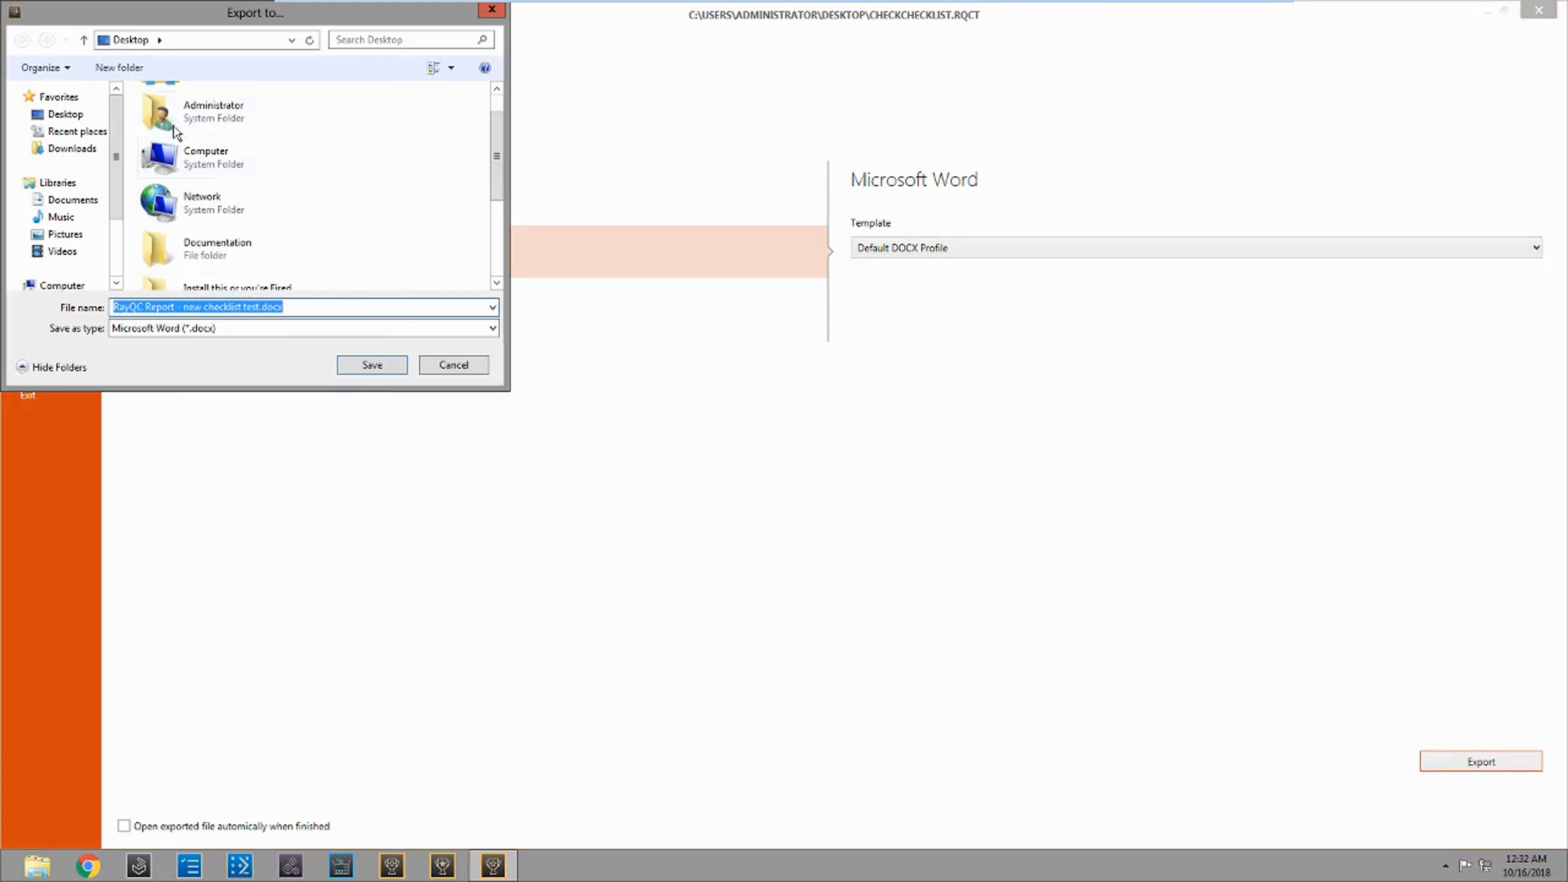
pyautogui.click(65, 113)
pyautogui.click(394, 365)
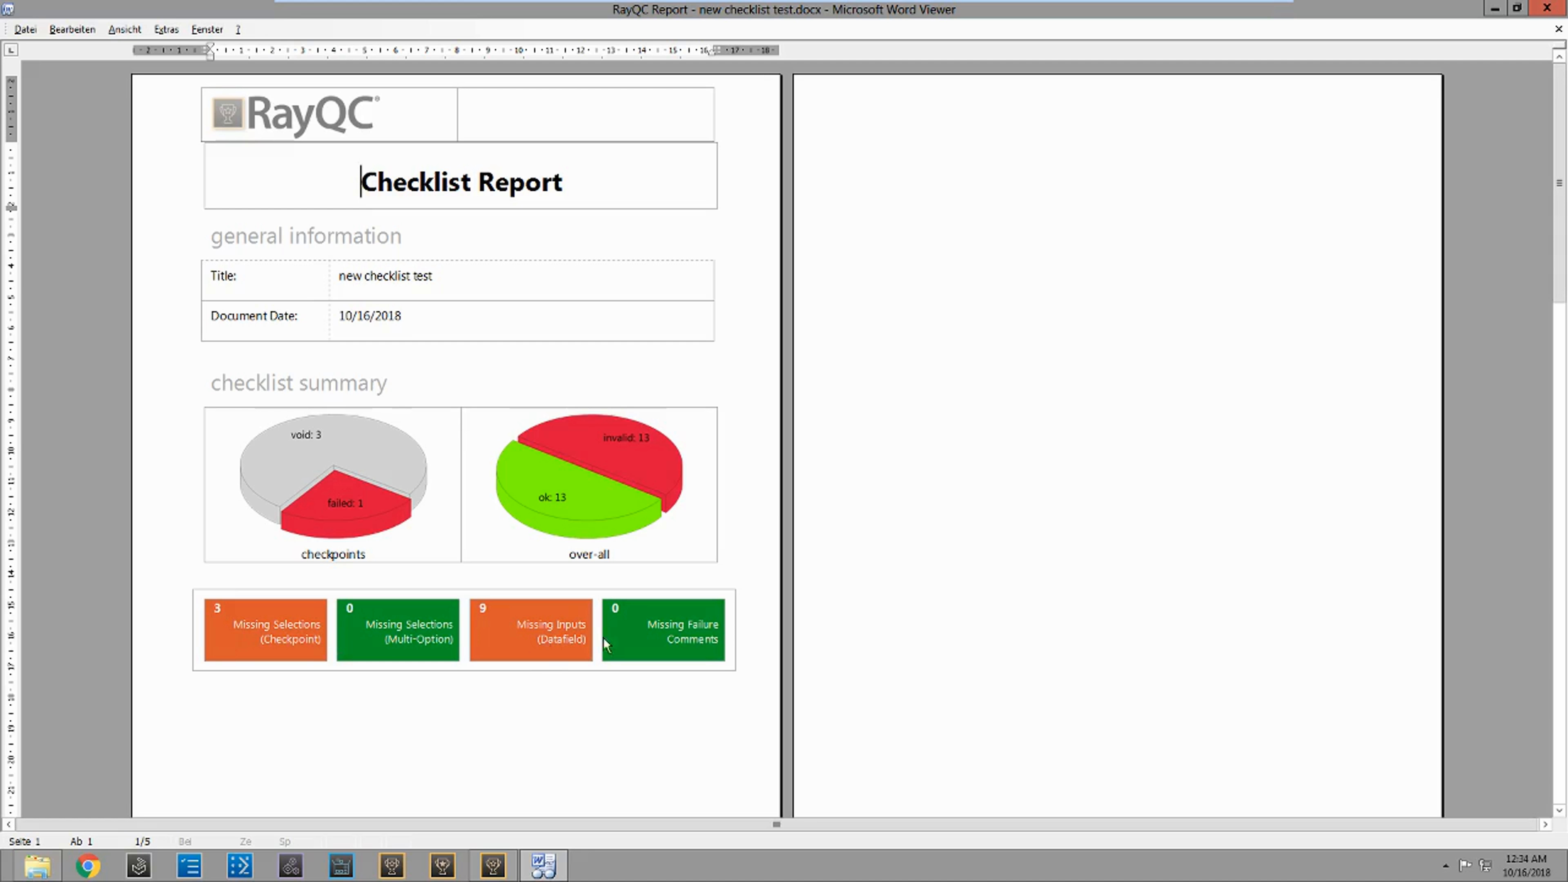
# Step: Review the exported report's checklist protocol, from the signature area through the RayFlow connection, system properties, package properties and branding check sections
pyautogui.scroll(-10, 527, 634)
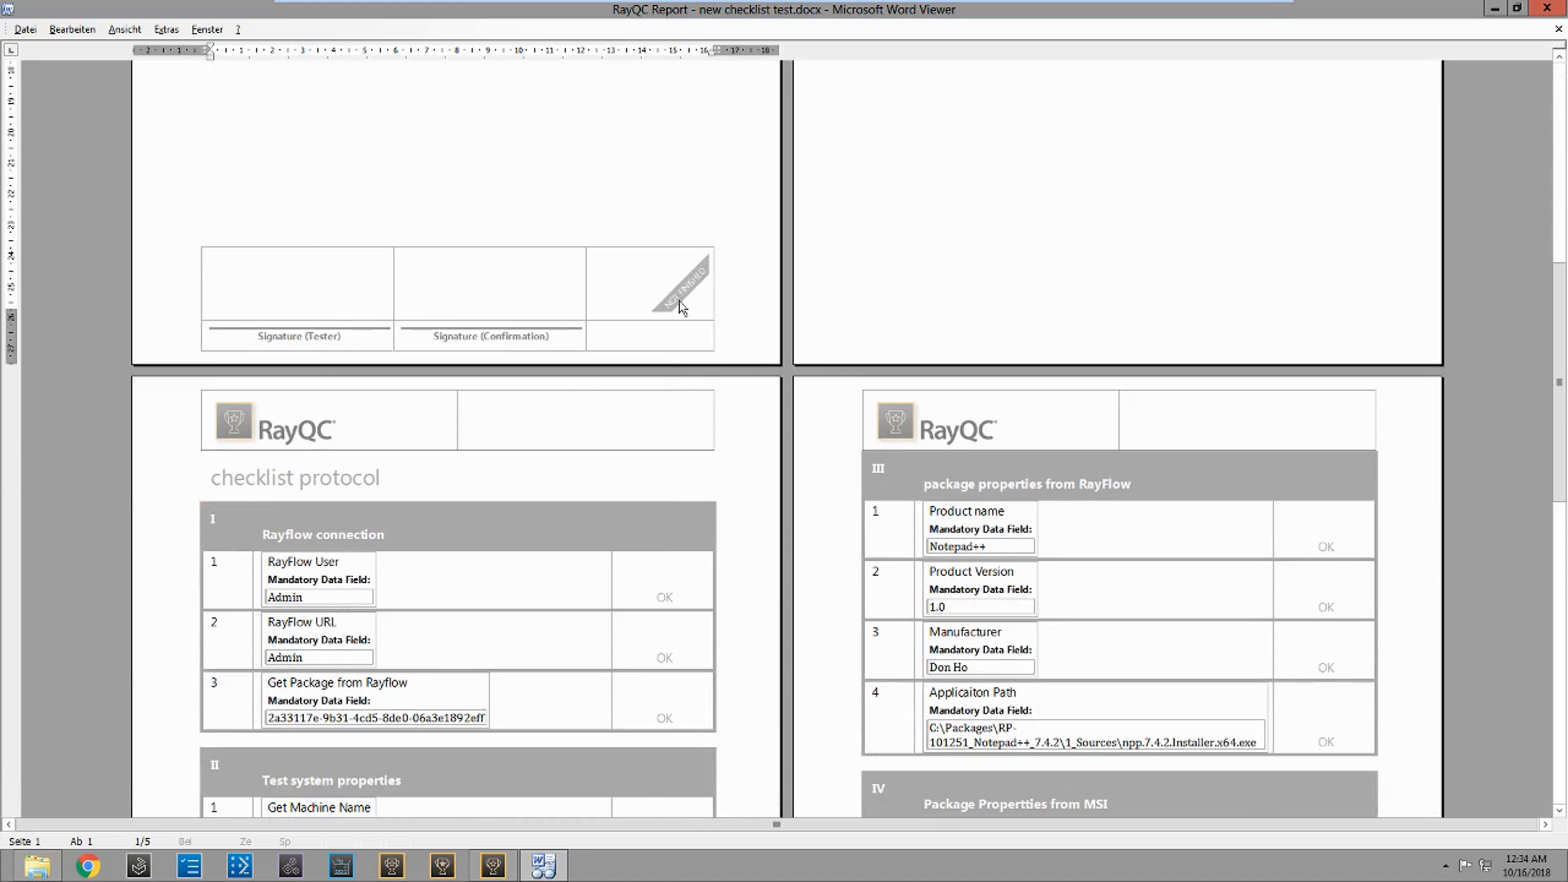
pyautogui.scroll(-2, 672, 324)
pyautogui.scroll(-3, 671, 324)
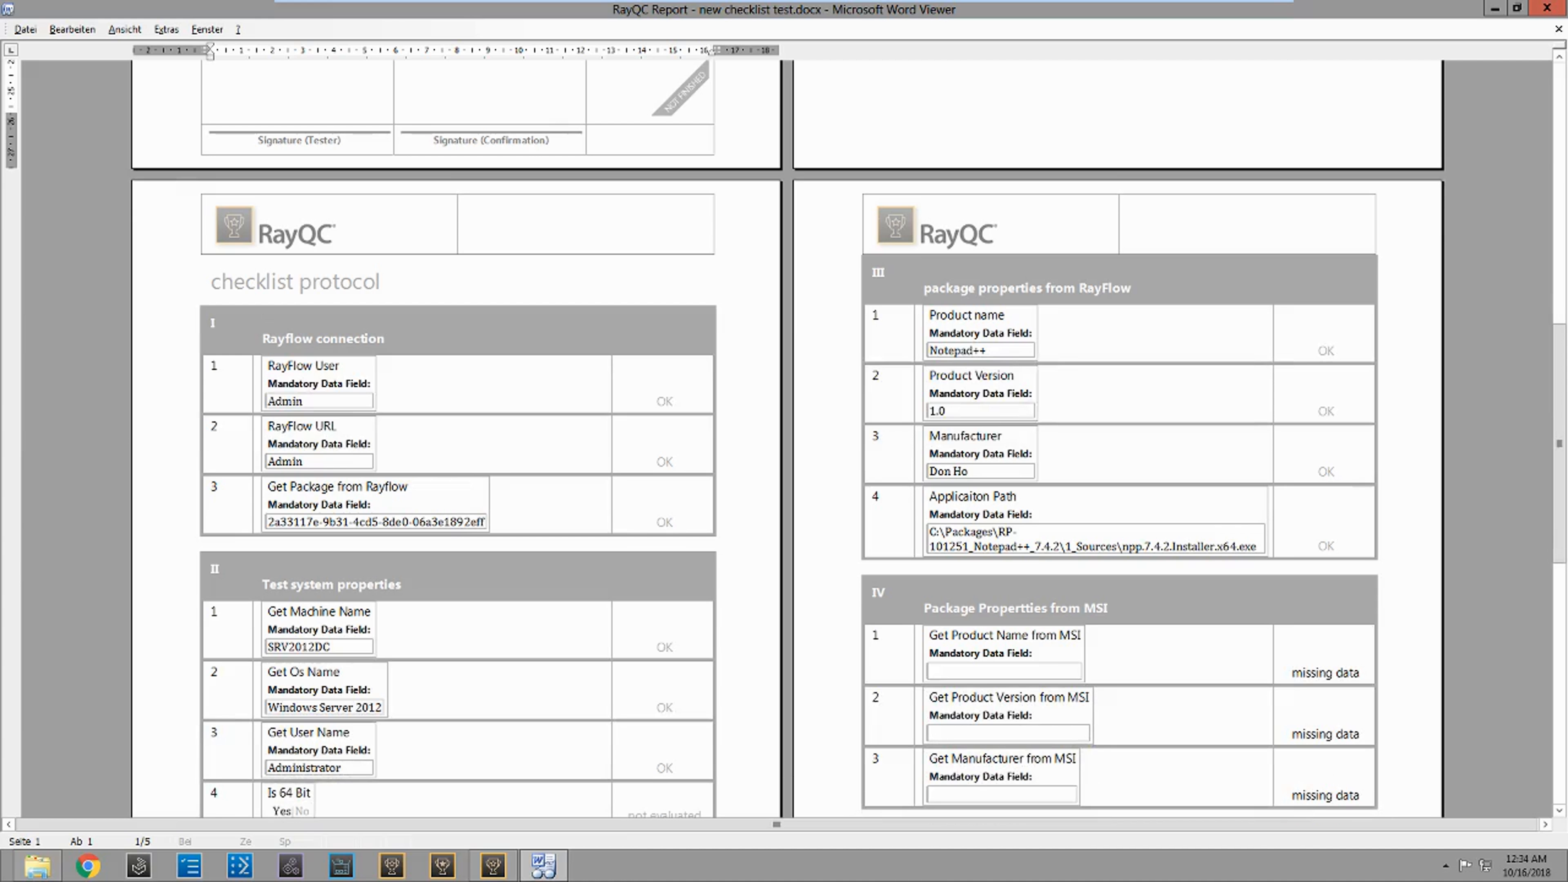
pyautogui.scroll(-4, 671, 324)
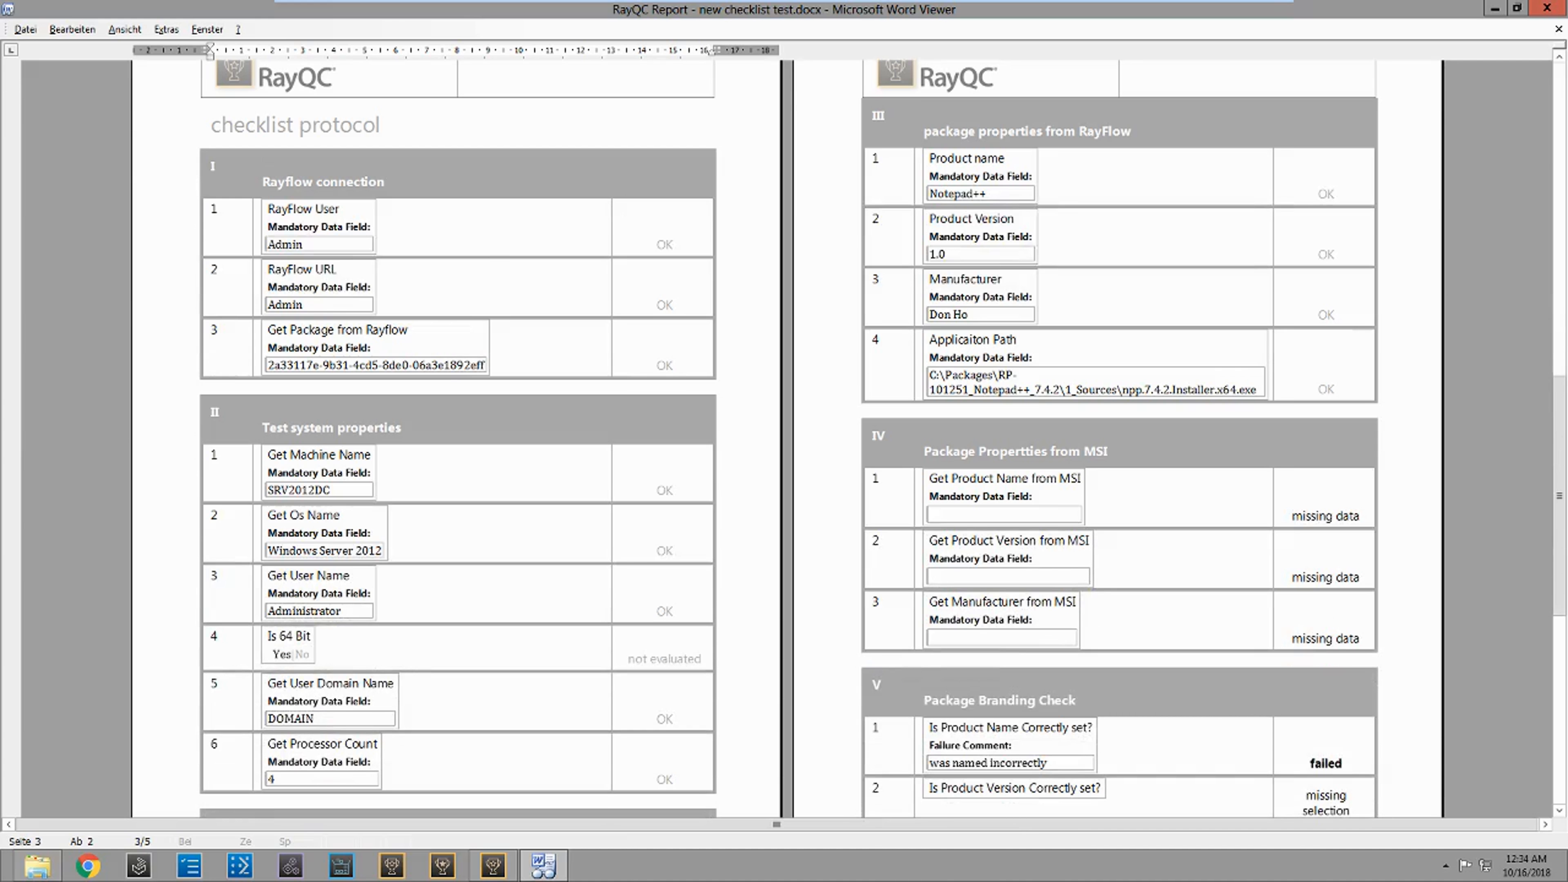
pyautogui.scroll(-2, 559, 488)
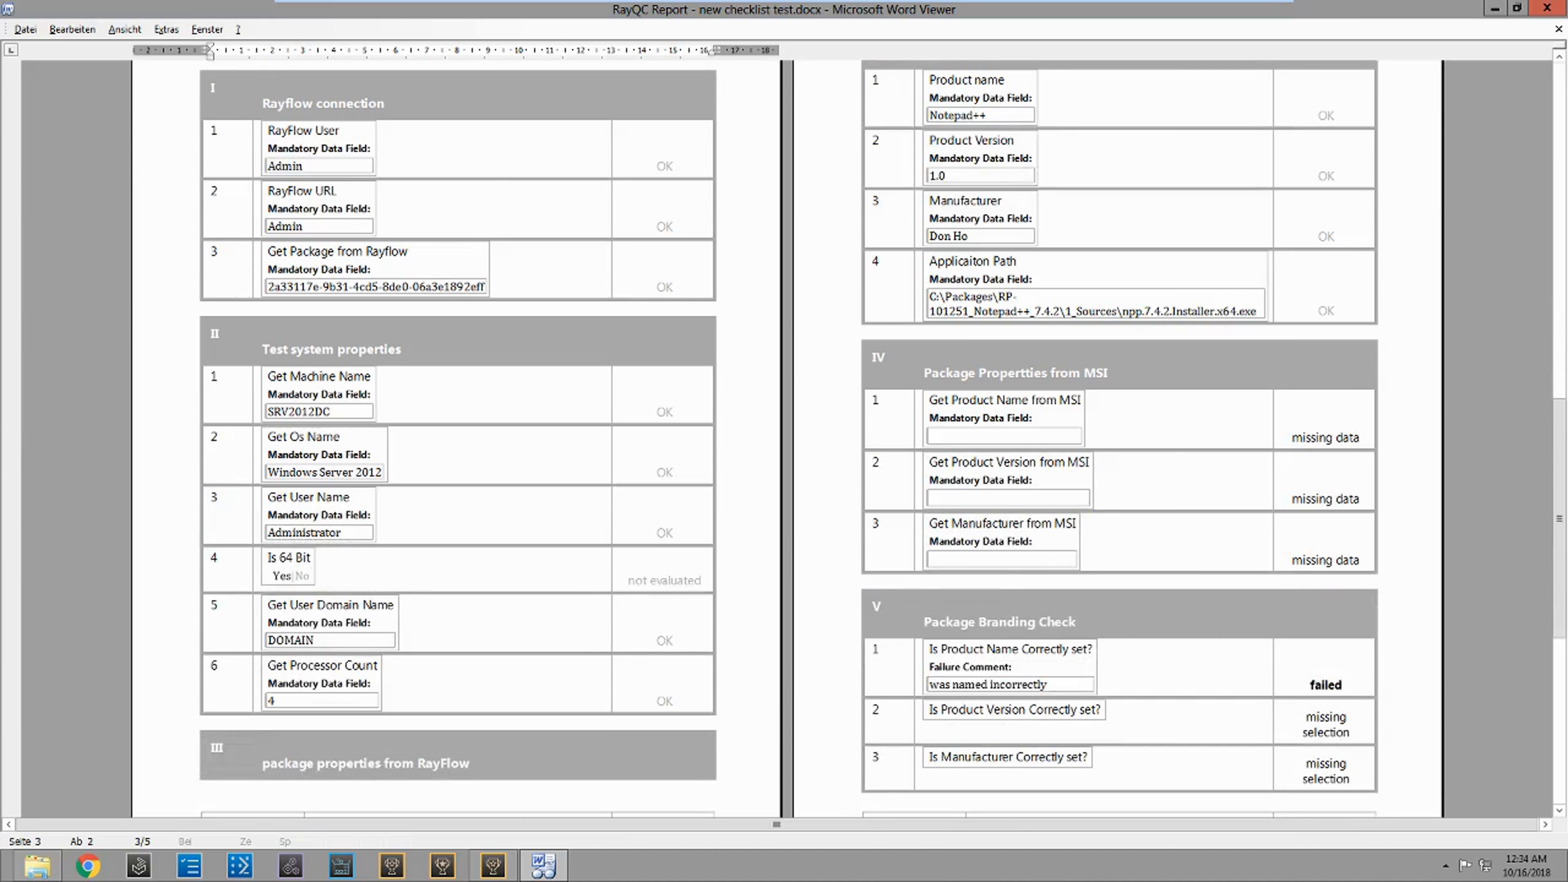
pyautogui.scroll(2, 784, 439)
pyautogui.scroll(-5, 851, 420)
pyautogui.scroll(-1, 784, 439)
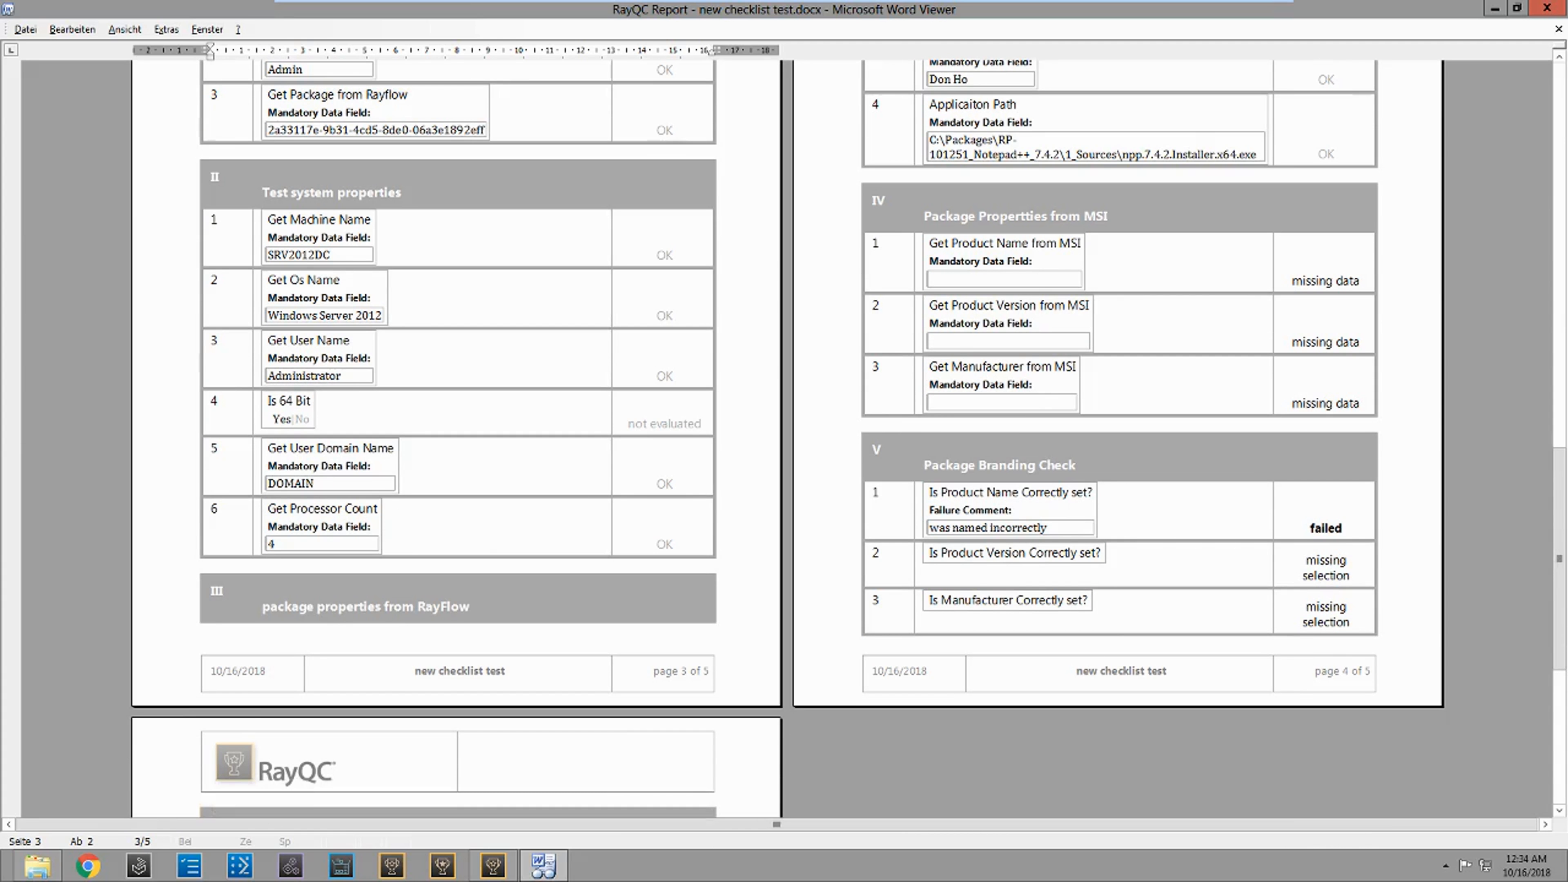
# Step: Examine the failure comment for "Is Product Name Correctly set?" in Package Branding Check and the package installation section of the report
pyautogui.moveTo(1047, 529); pyautogui.dragTo(913, 524)
pyautogui.click(1186, 537)
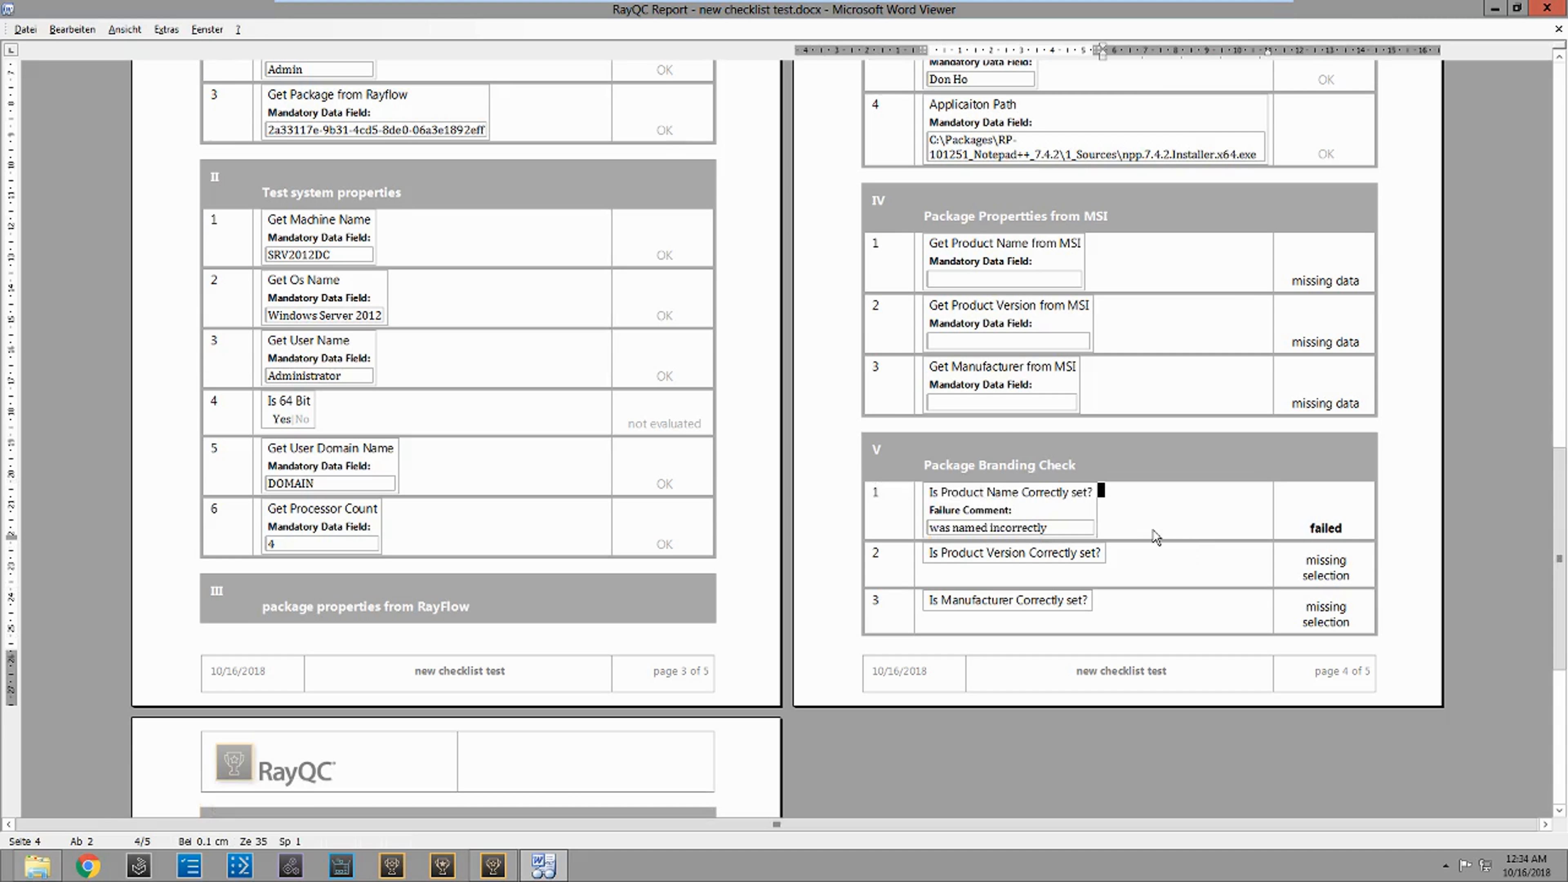
pyautogui.scroll(-3, 1156, 536)
pyautogui.scroll(-1, 1147, 568)
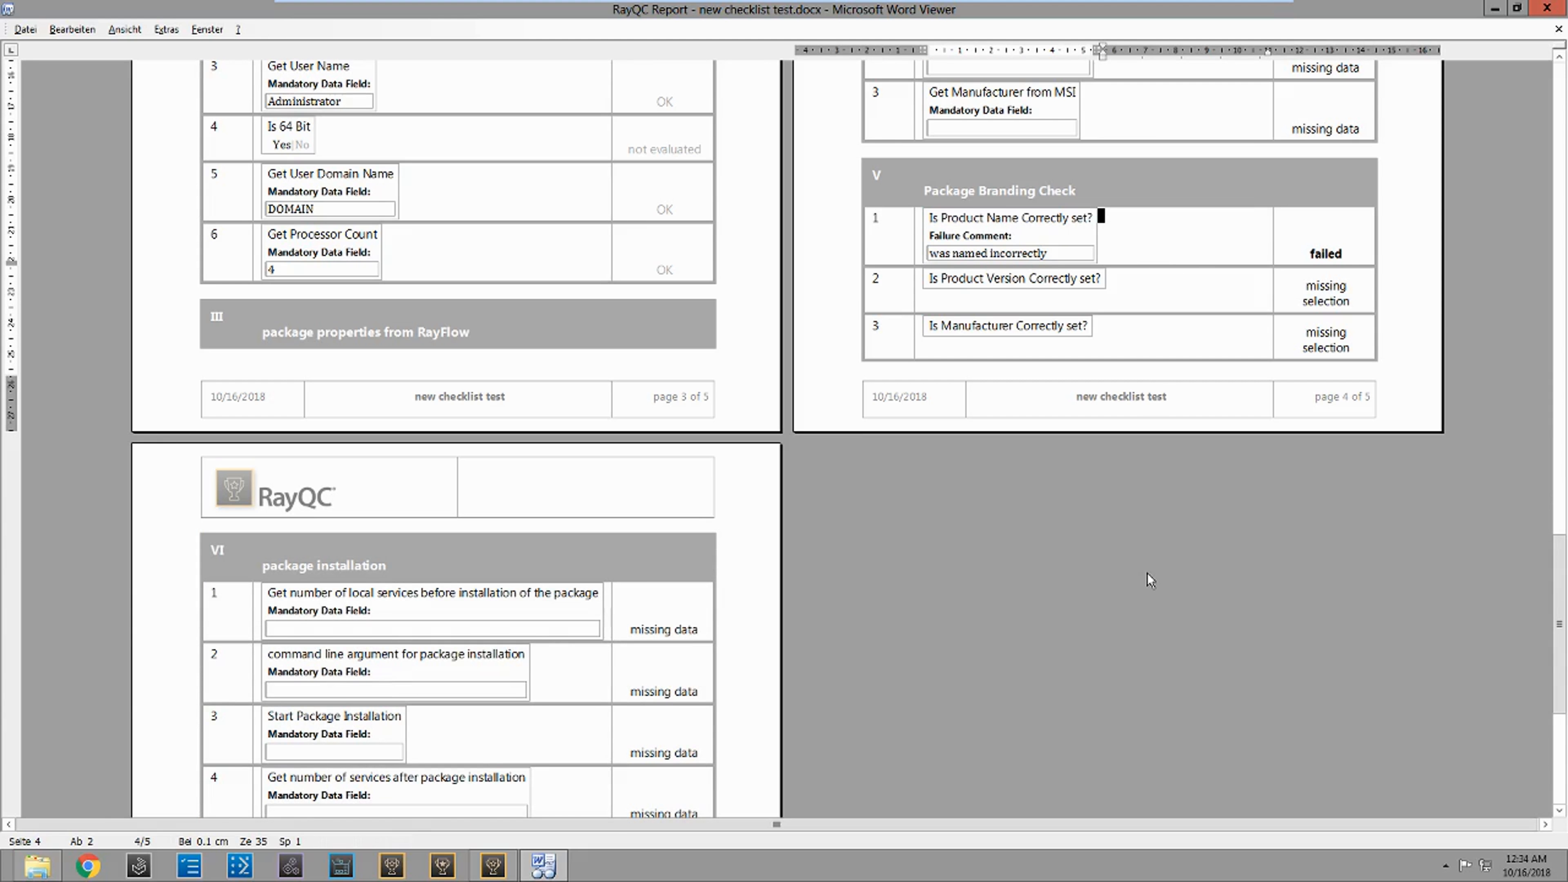